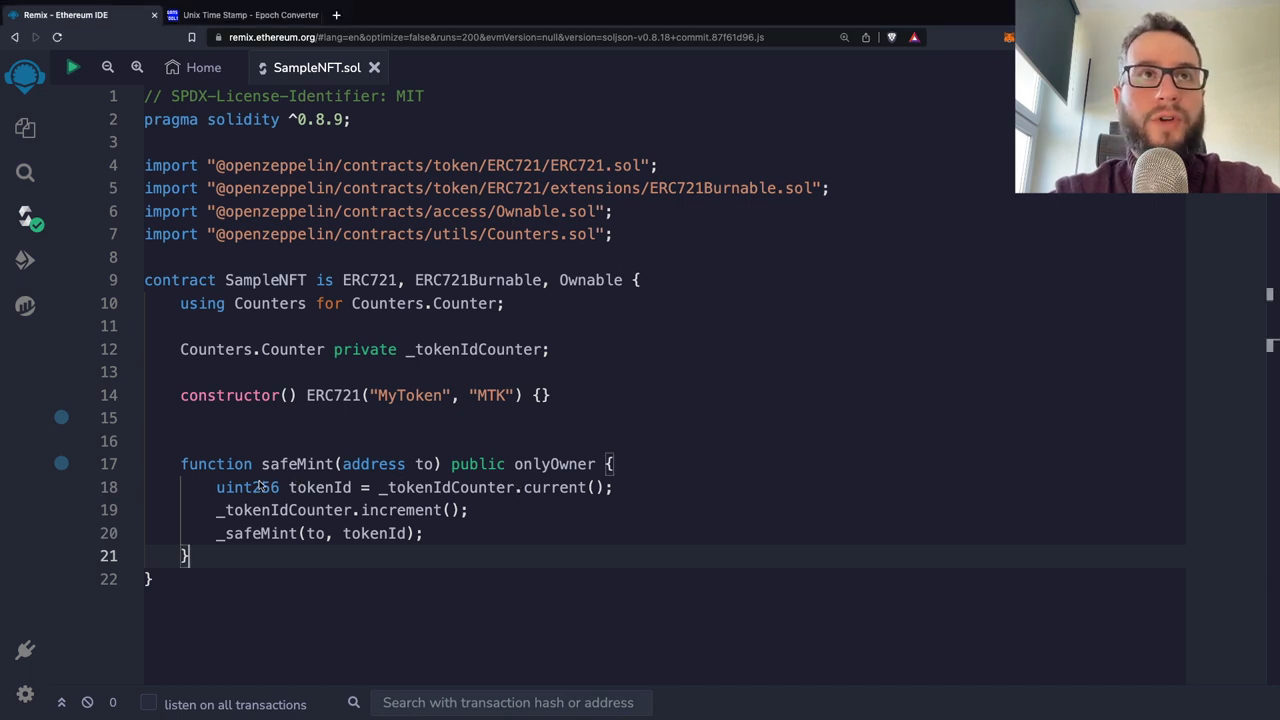
Review the SampleNFT declaration, then select the onlyOwner modifier on safeMint's line 17
{"action": "left_click_drag", "start_coordinate": [168, 282], "coordinate": [396, 290]}
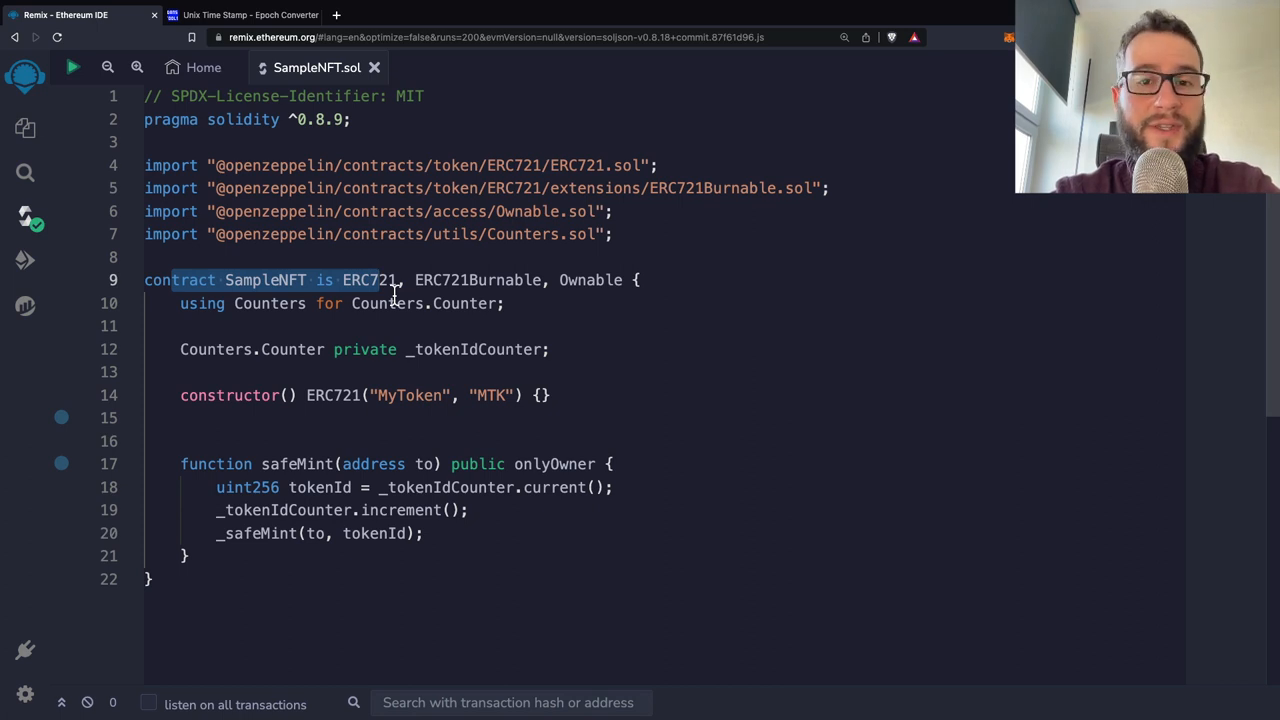
{"action": "left_click", "coordinate": [237, 280]}
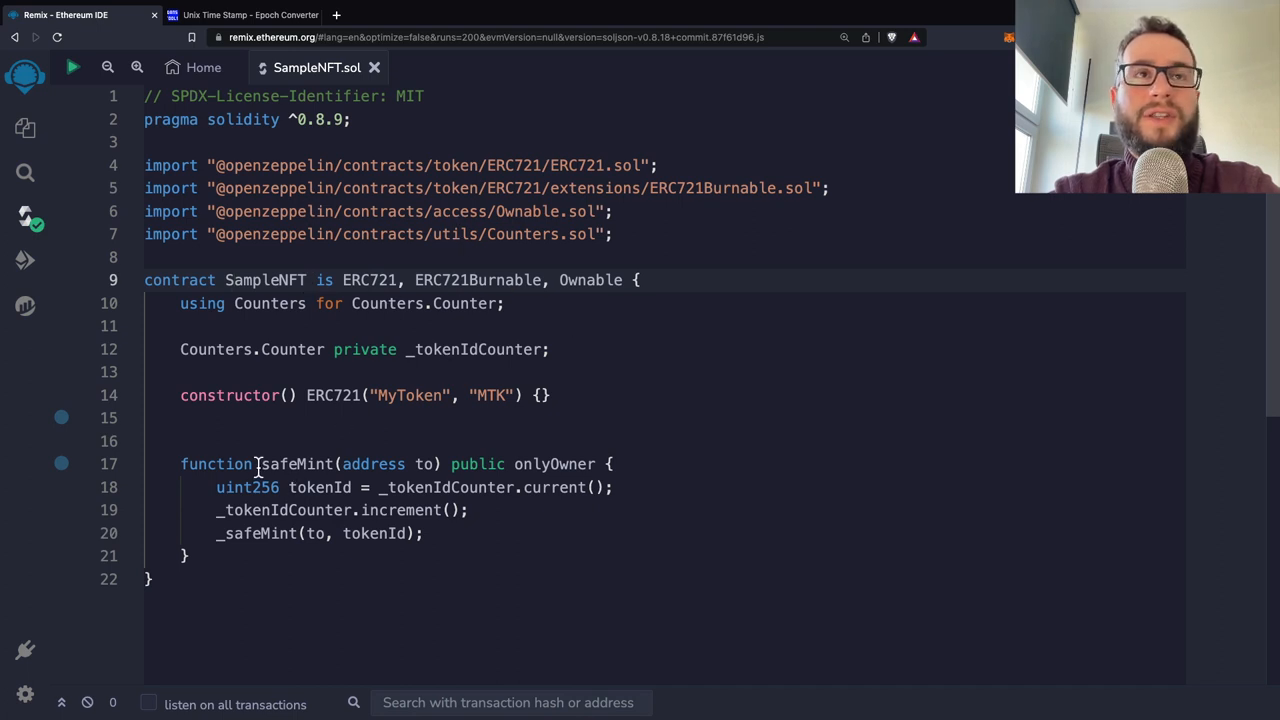
{"action": "left_click_drag", "start_coordinate": [262, 464], "coordinate": [332, 464]}
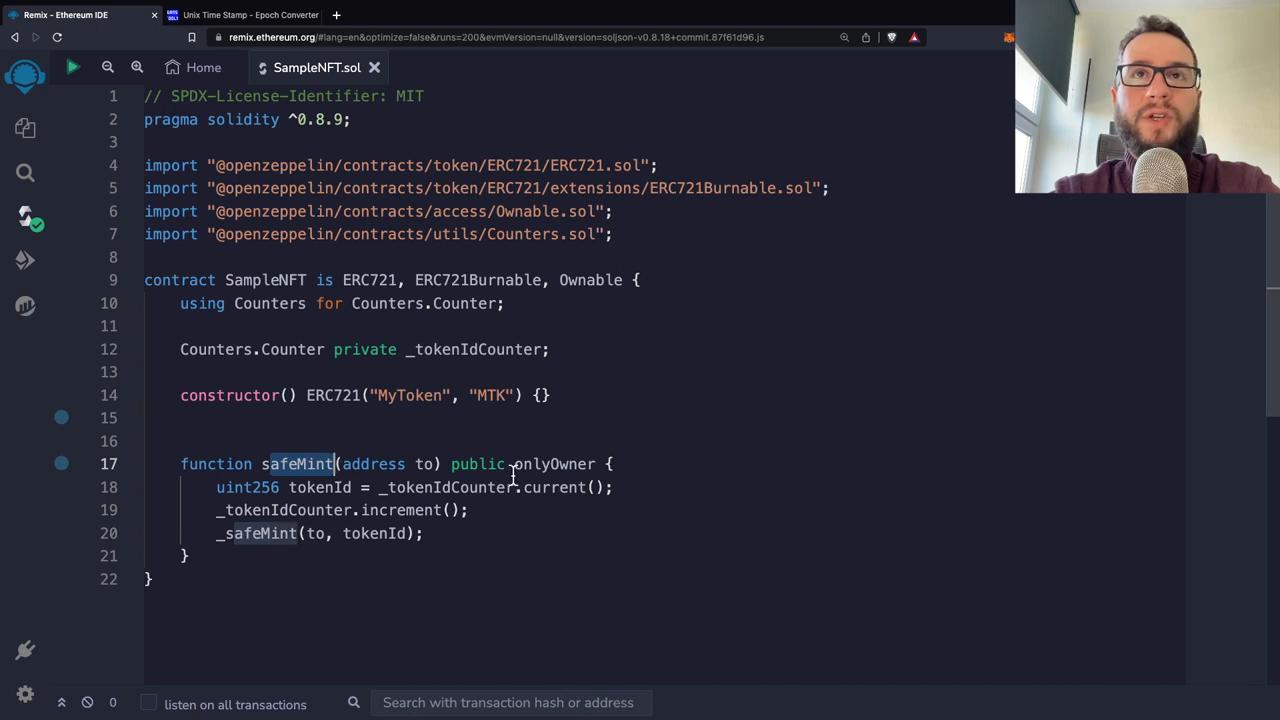
{"action": "left_click_drag", "start_coordinate": [518, 464], "coordinate": [582, 466]}
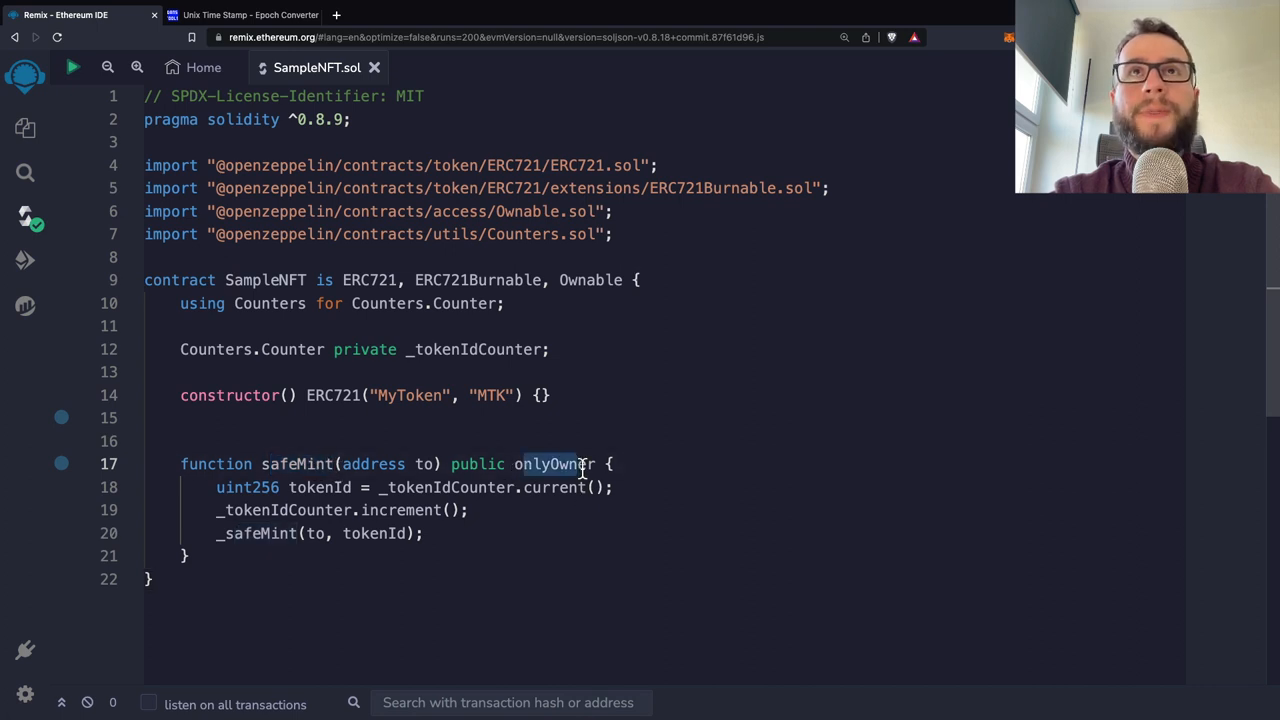
{"action": "left_click", "coordinate": [518, 464]}
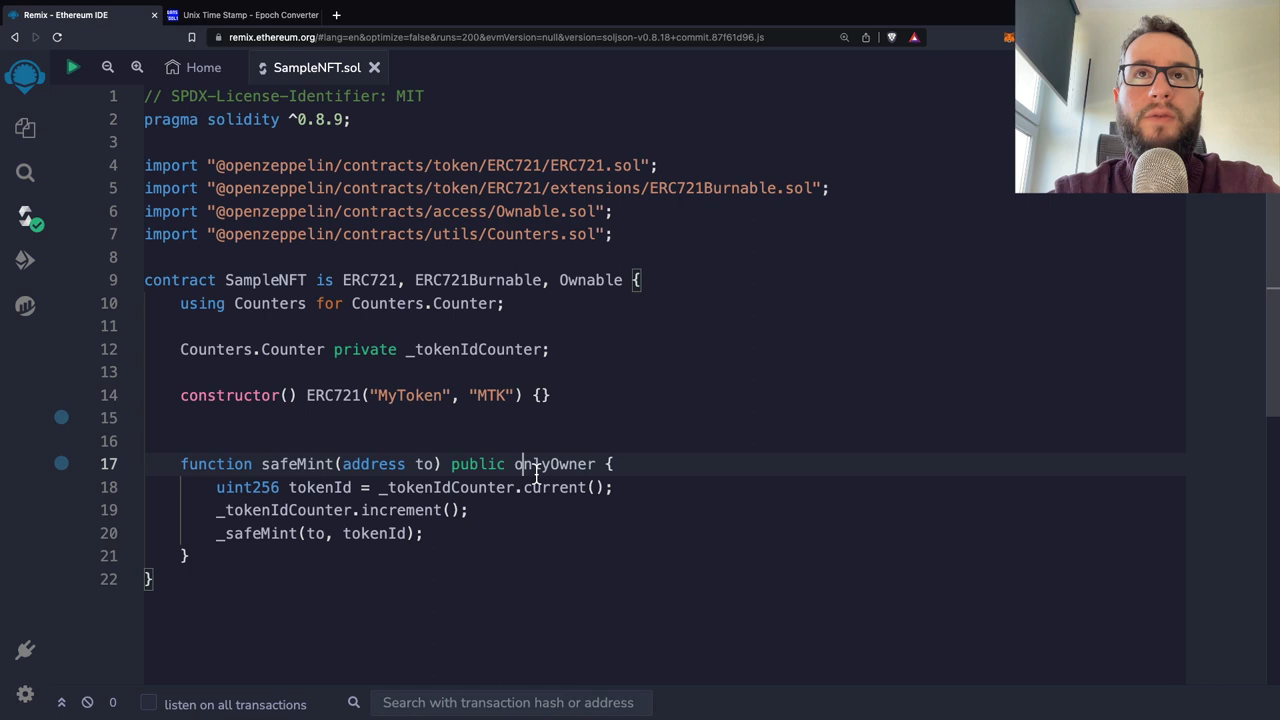
{"action": "left_click_drag", "start_coordinate": [516, 464], "coordinate": [598, 466]}
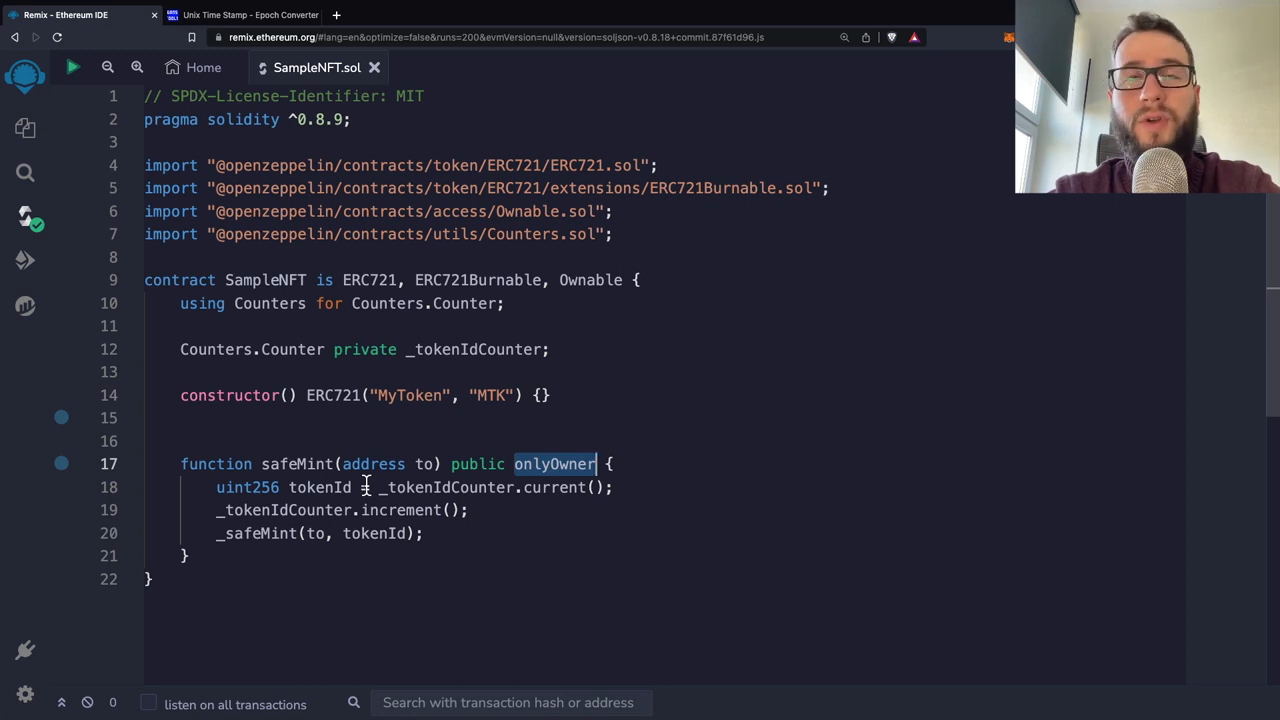
Delete onlyOwner, undo to restore it on safeMint, and highlight the safeMint name
{"action": "key", "text": "BackSpace"}
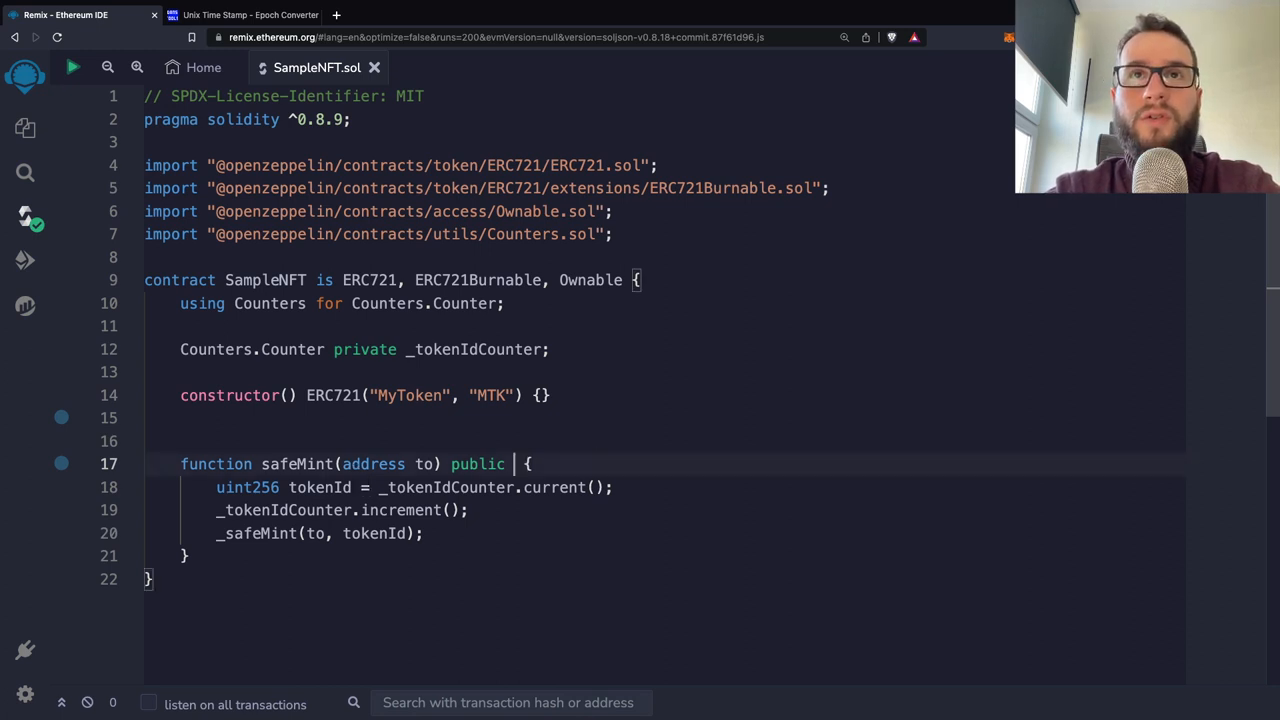
{"action": "key", "text": "ctrl+z"}
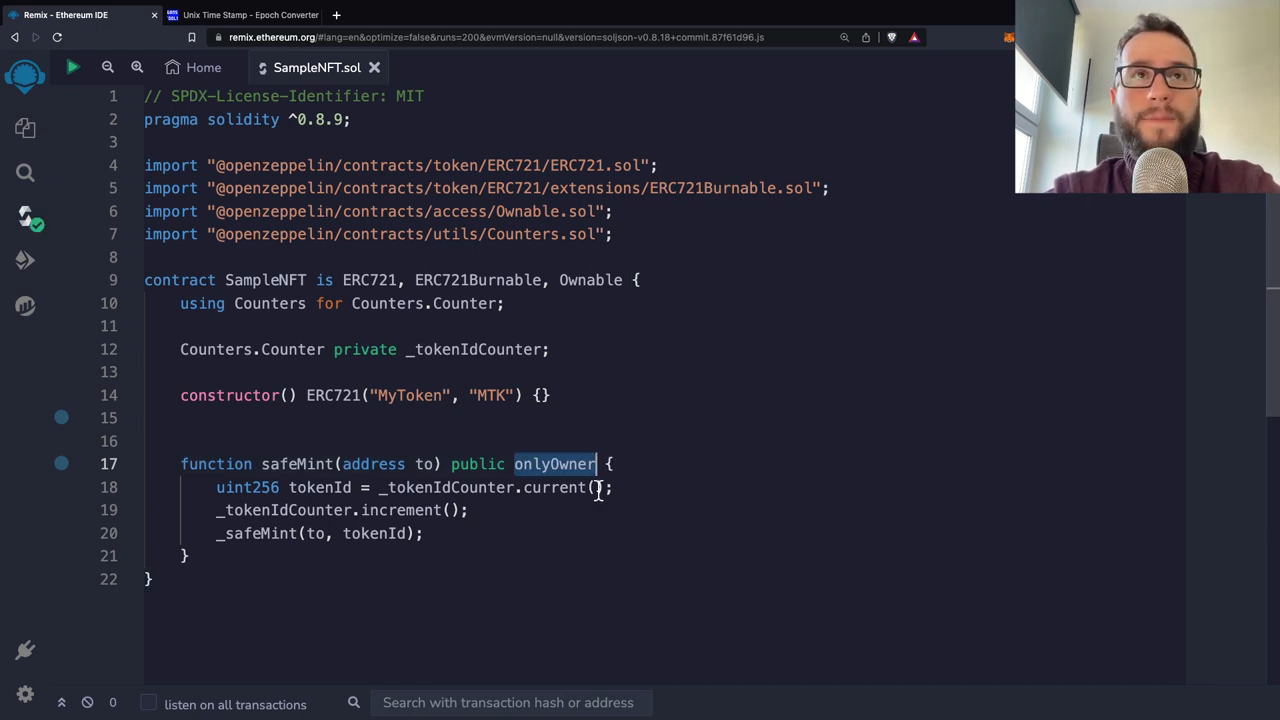
{"action": "left_click_drag", "start_coordinate": [261, 464], "coordinate": [340, 468]}
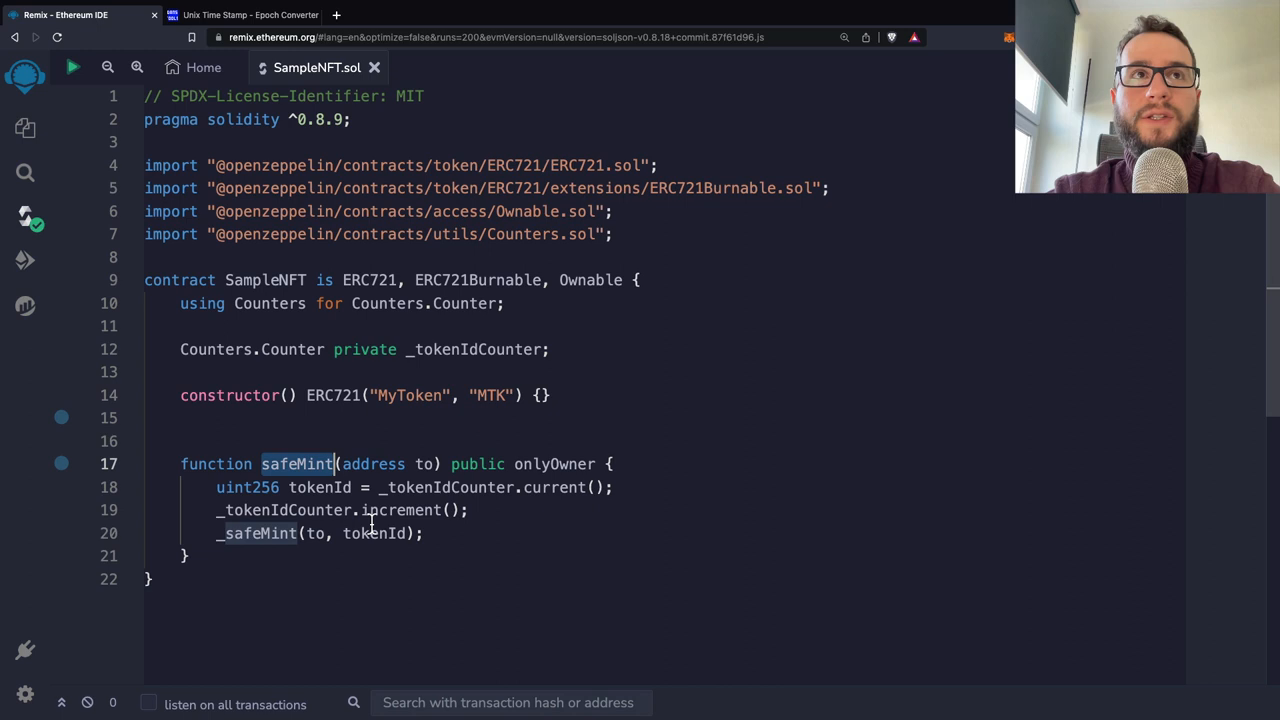
Insert a 'block.timestamp;' line at the top of safeMint's body and select it
{"action": "left_click", "coordinate": [677, 478]}
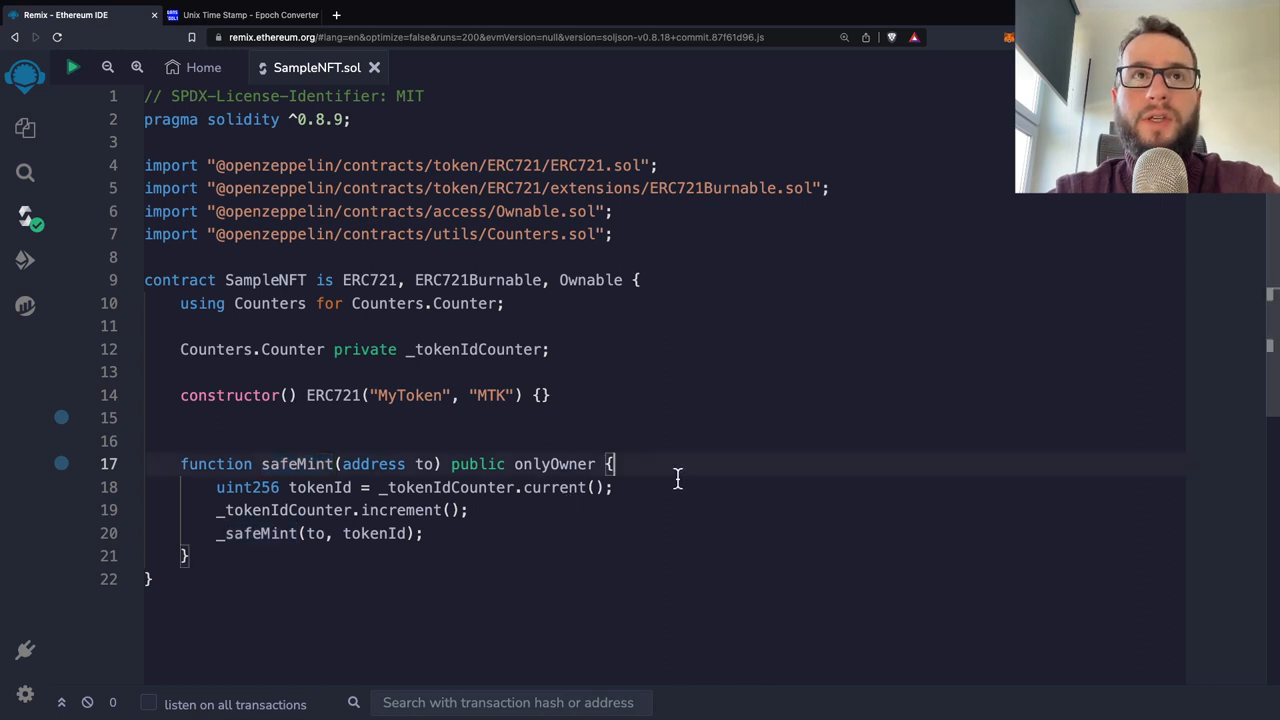
{"action": "key", "text": "Return"}
{"action": "type", "text": "block"}
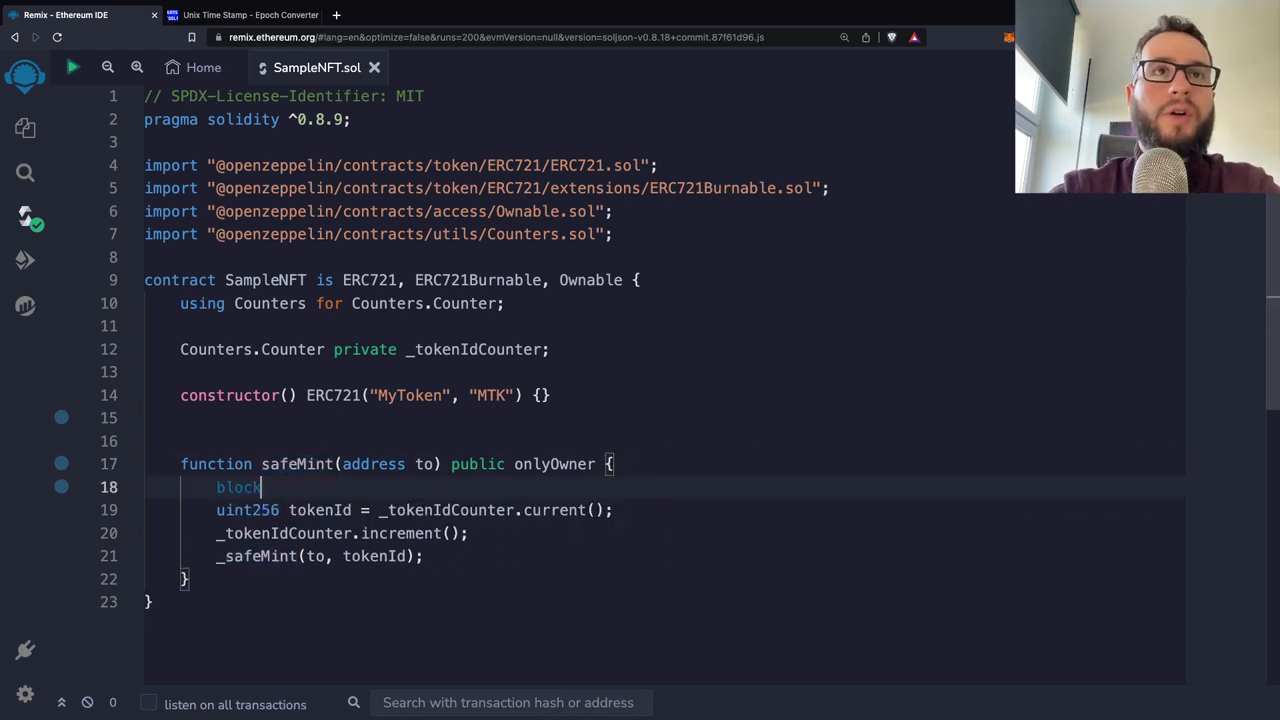
{"action": "type", "text": ".timestamp;"}
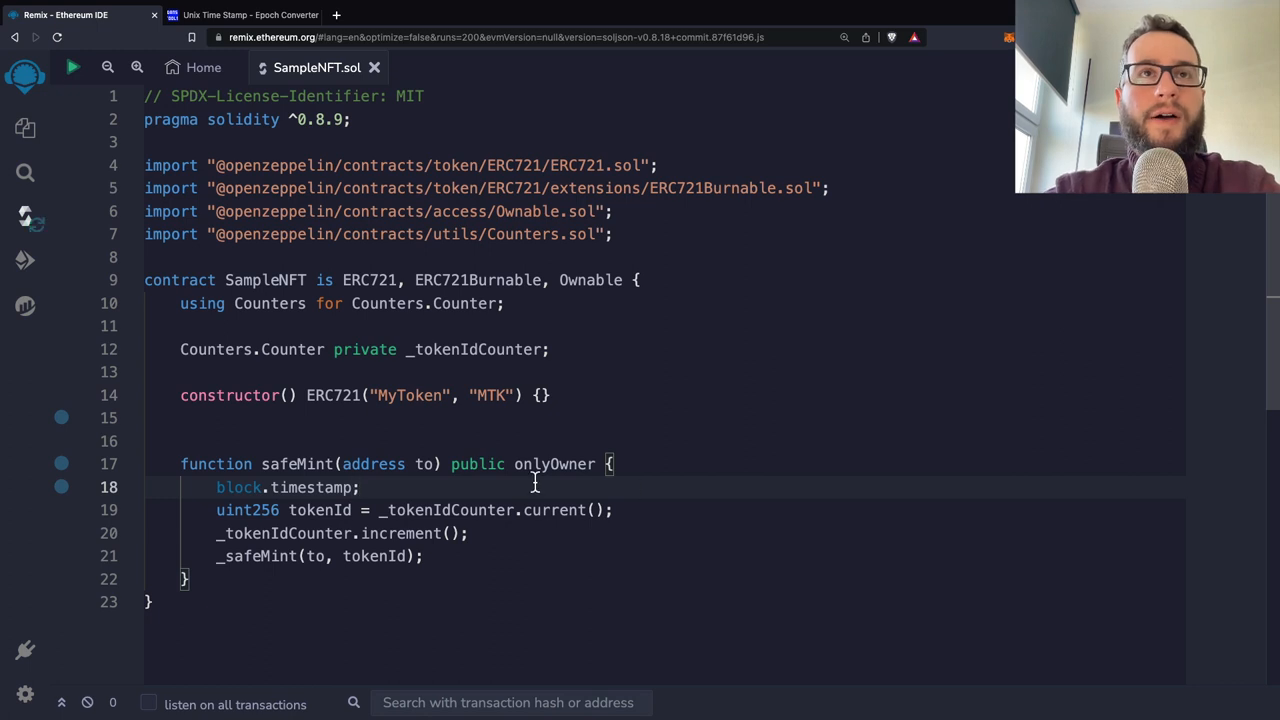
{"action": "left_click_drag", "start_coordinate": [216, 487], "coordinate": [356, 487]}
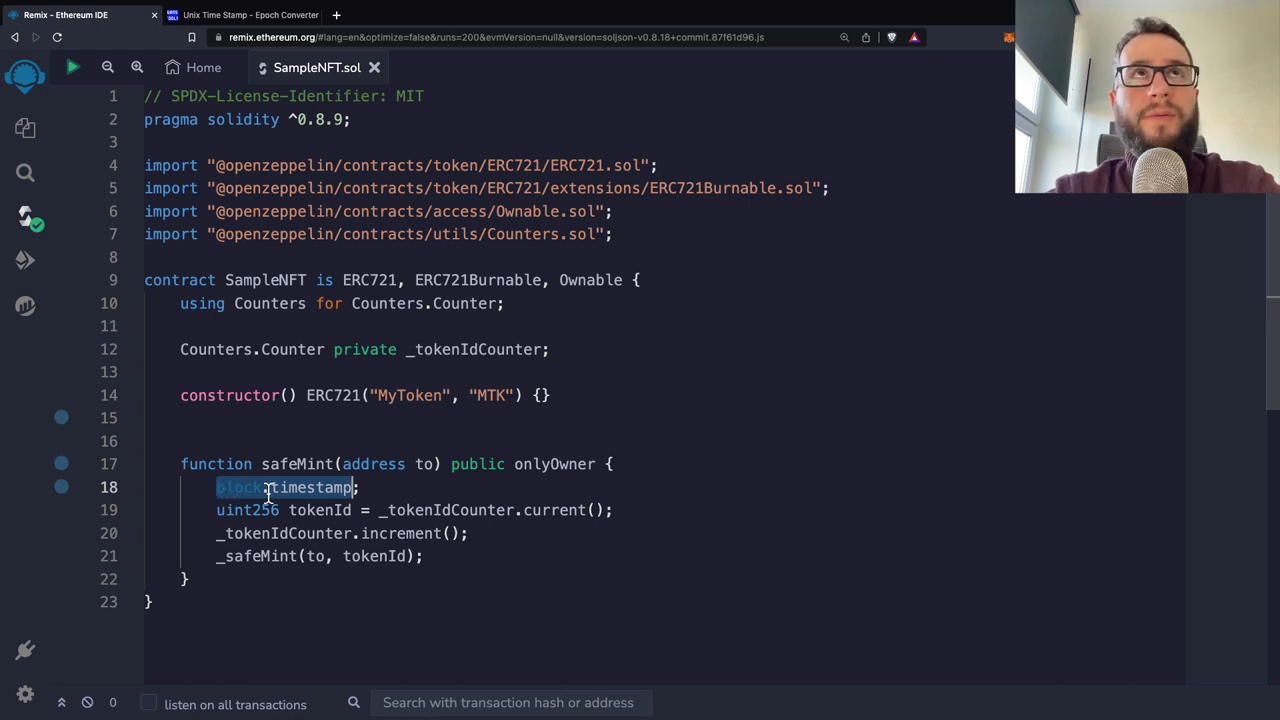
Select the live epoch seconds number on the Unix Time Stamp converter page
{"action": "left_click", "coordinate": [242, 15]}
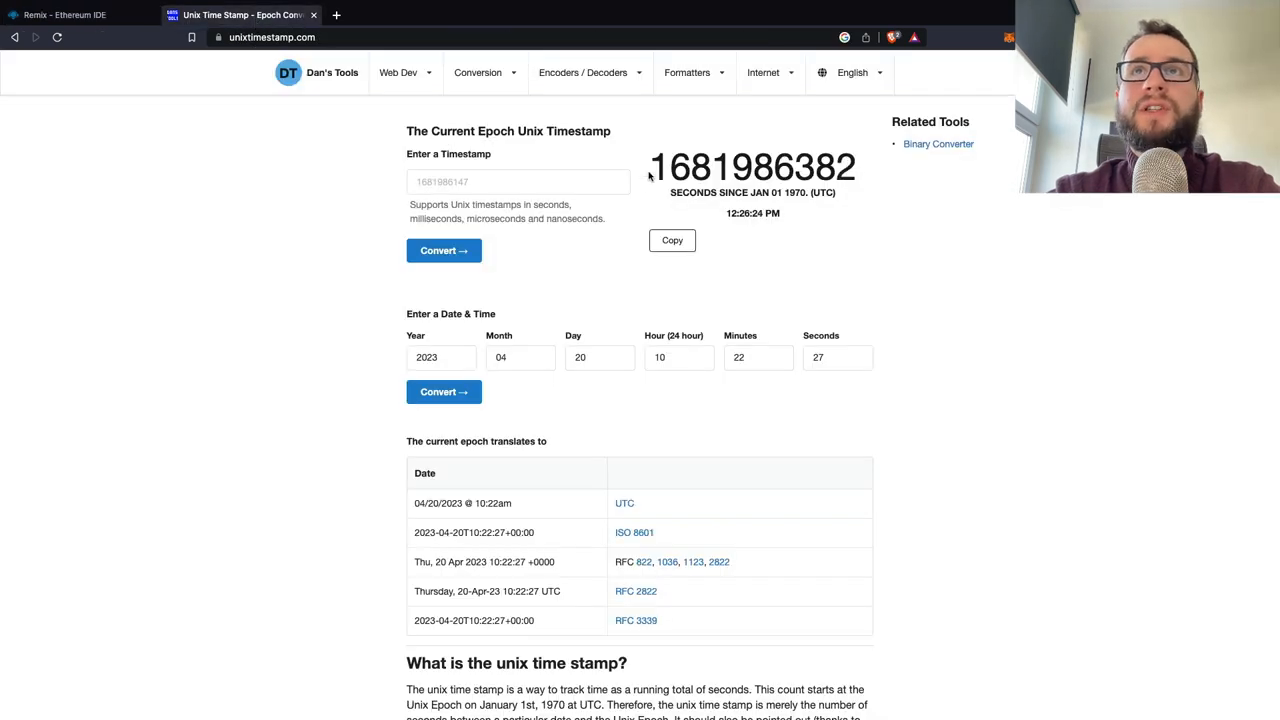
{"action": "left_click_drag", "start_coordinate": [760, 192], "coordinate": [808, 192]}
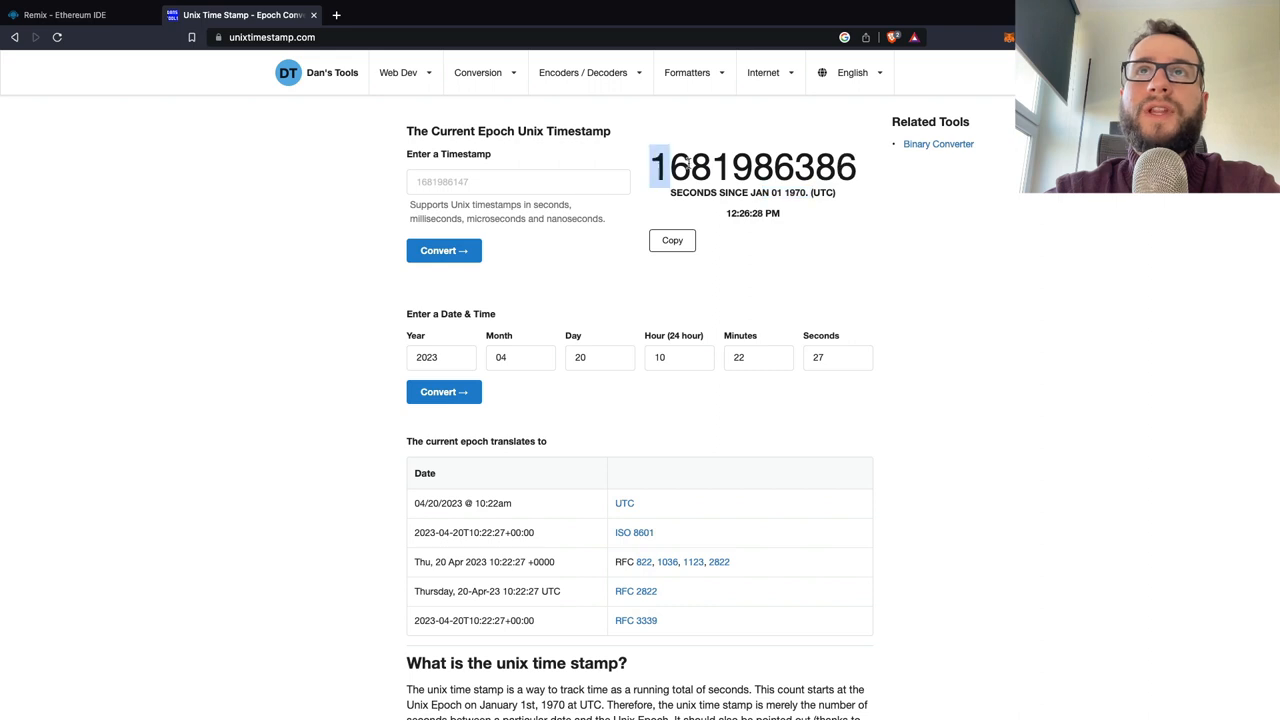
{"action": "left_click_drag", "start_coordinate": [650, 163], "coordinate": [850, 172]}
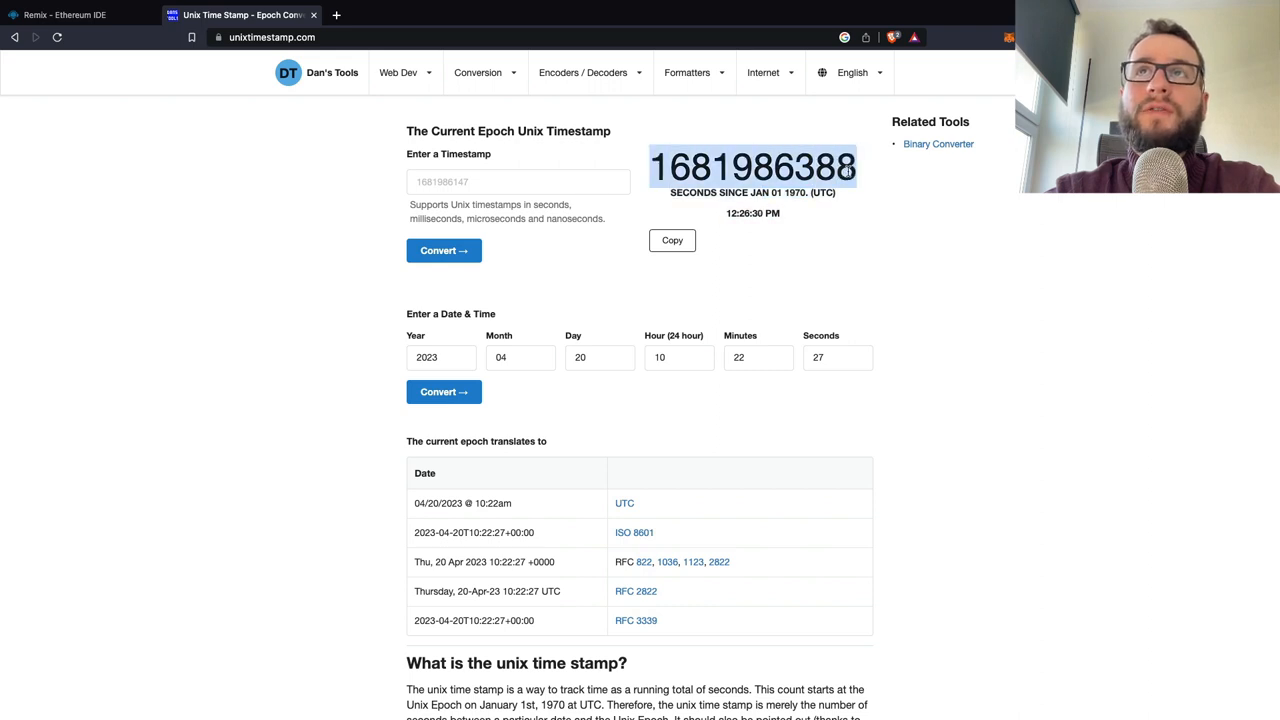
{"action": "left_click", "coordinate": [850, 172]}
{"action": "left_click_drag", "start_coordinate": [650, 166], "coordinate": [857, 168]}
{"action": "key", "text": "ctrl+c"}
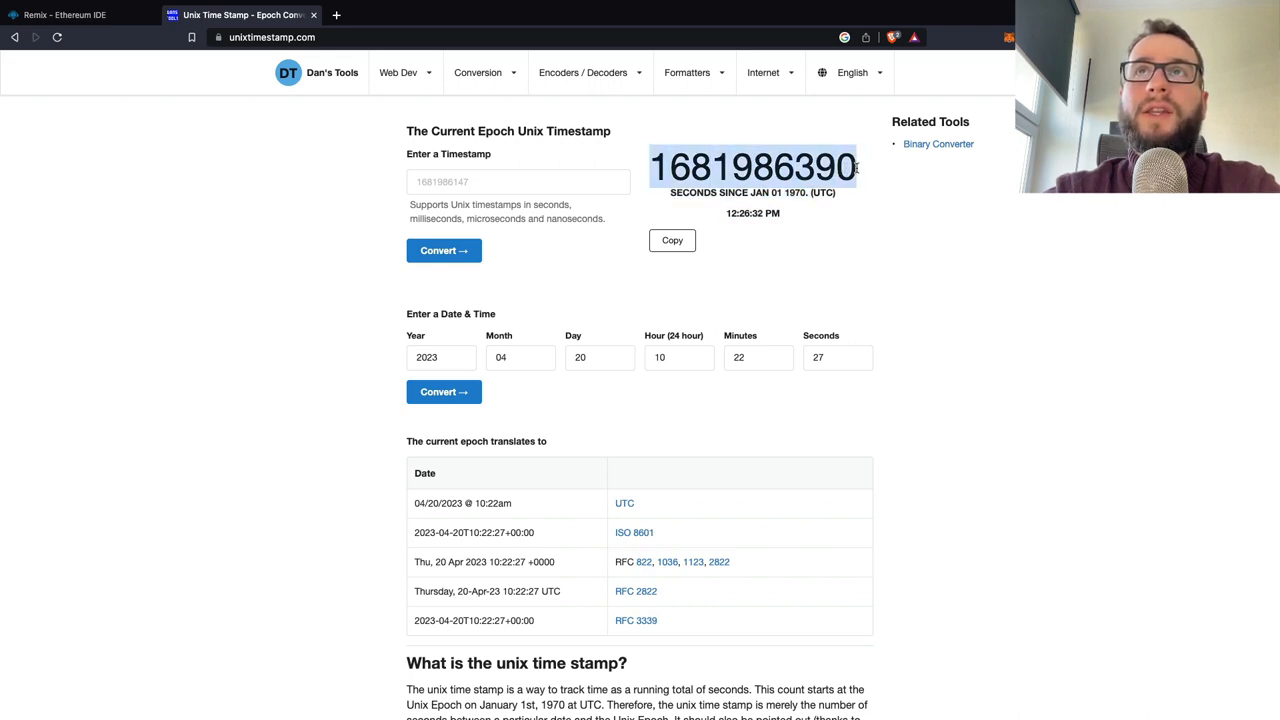
{"action": "left_click", "coordinate": [70, 14]}
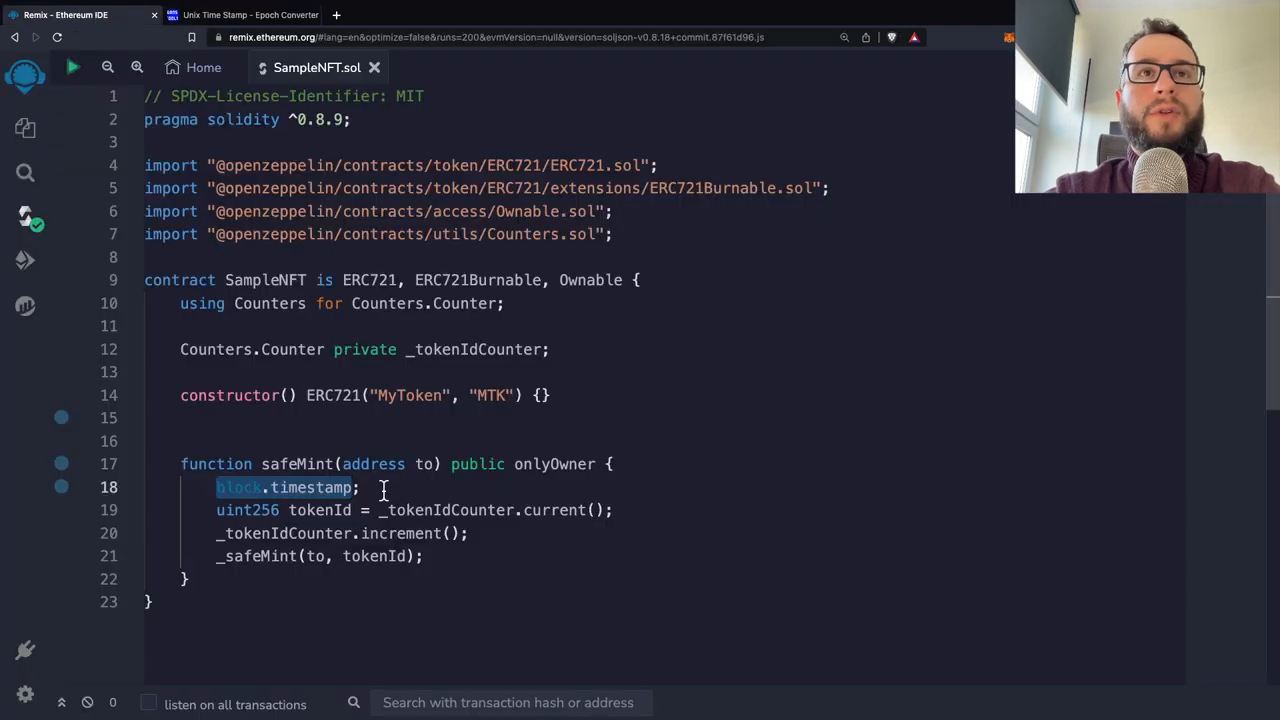
{"action": "left_click", "coordinate": [351, 487]}
{"action": "type", "text": "=>"}
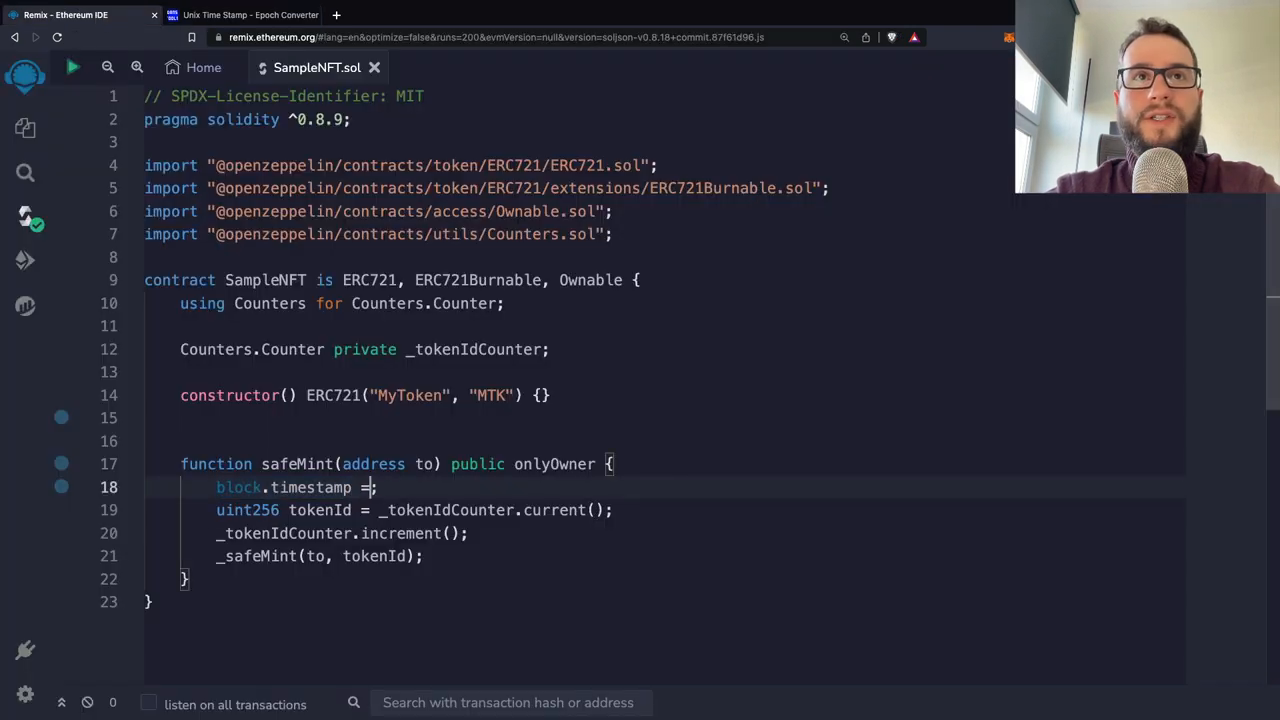
{"action": "key", "text": "ctrl+v"}
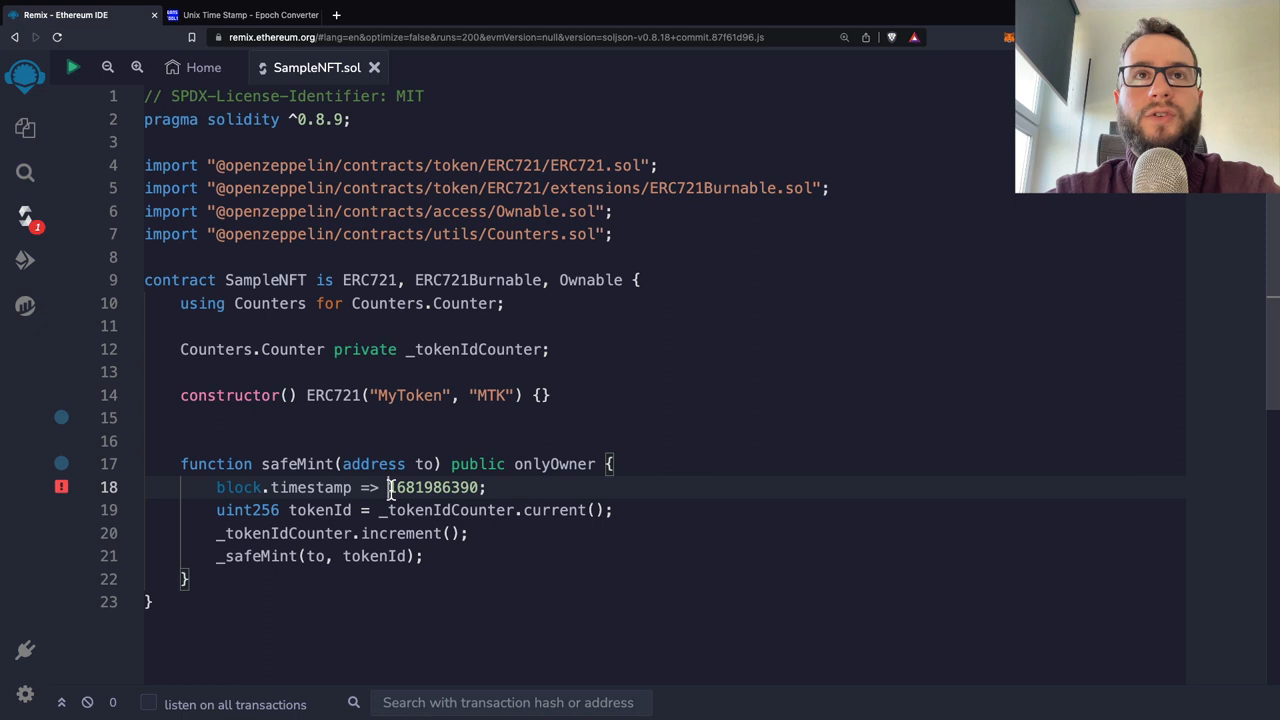
{"action": "left_click_drag", "start_coordinate": [388, 487], "coordinate": [483, 488]}
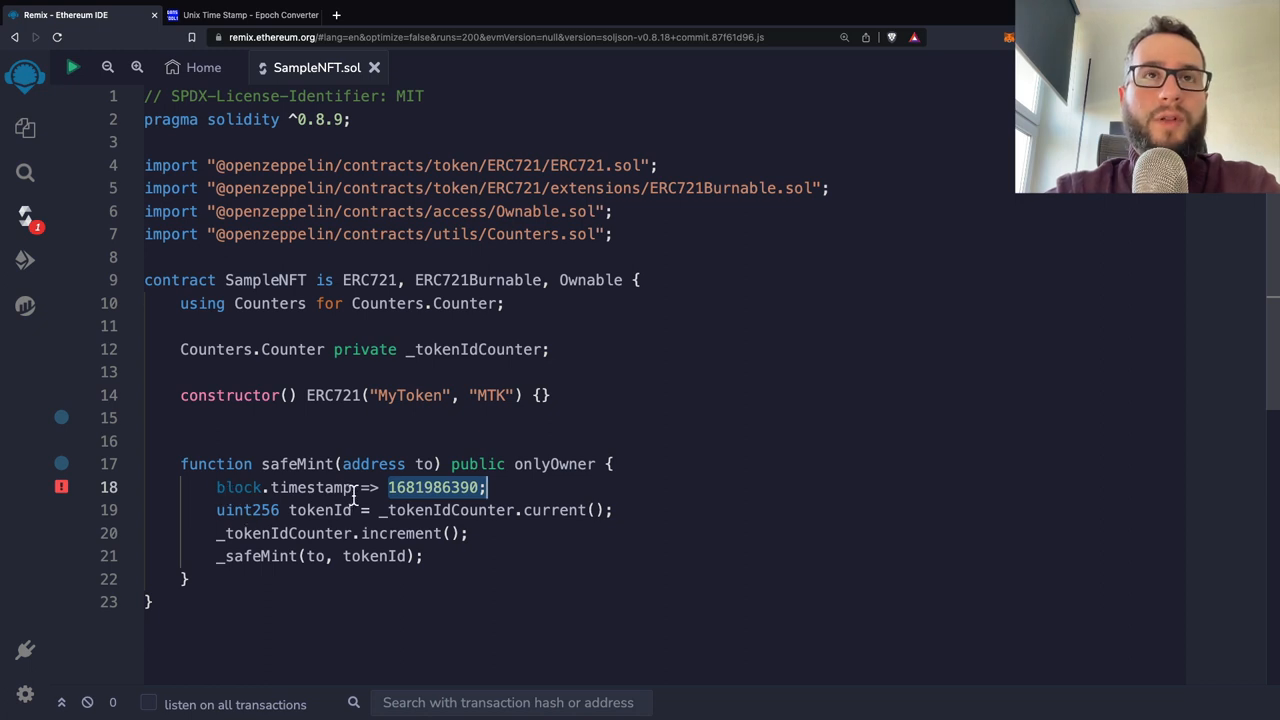
Highlight the pasted number and block.timestamp to review the line, ending below the constructor
{"action": "left_click_drag", "start_coordinate": [388, 490], "coordinate": [486, 492]}
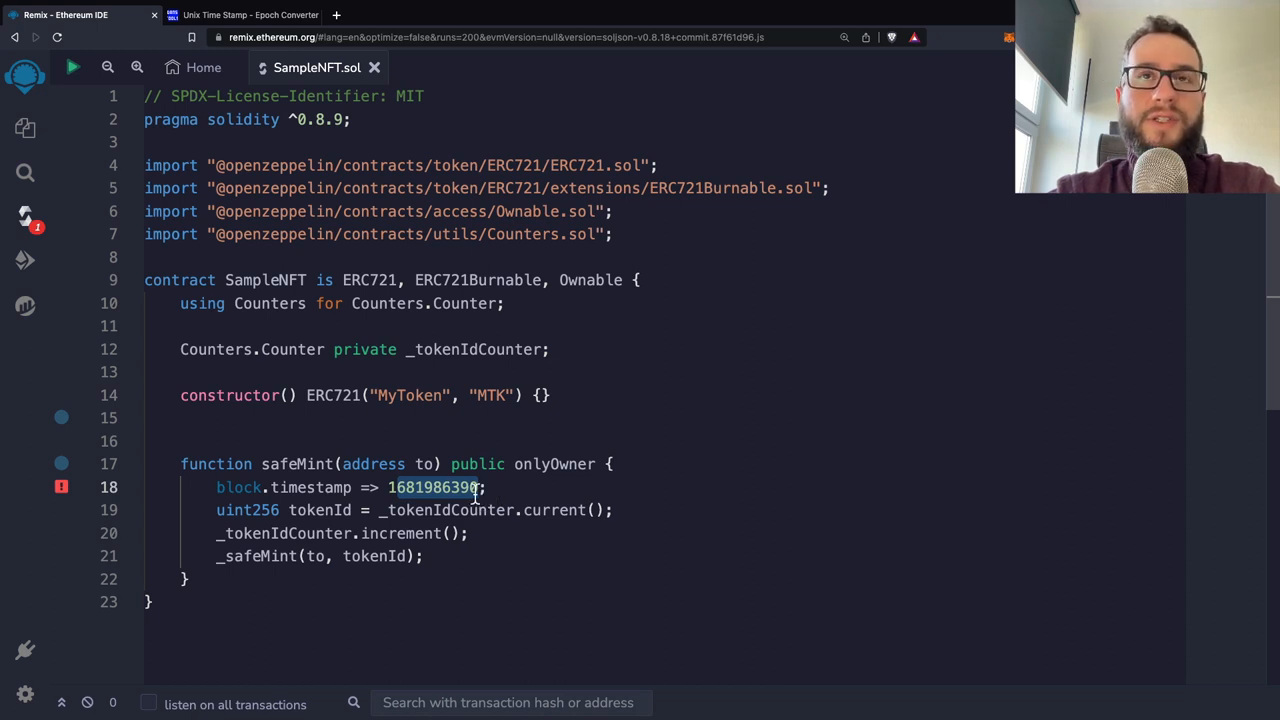
{"action": "left_click", "coordinate": [480, 488]}
{"action": "key", "text": "shift+Left"}
{"action": "key", "text": "shift+Left"}
{"action": "key", "text": "shift+Left"}
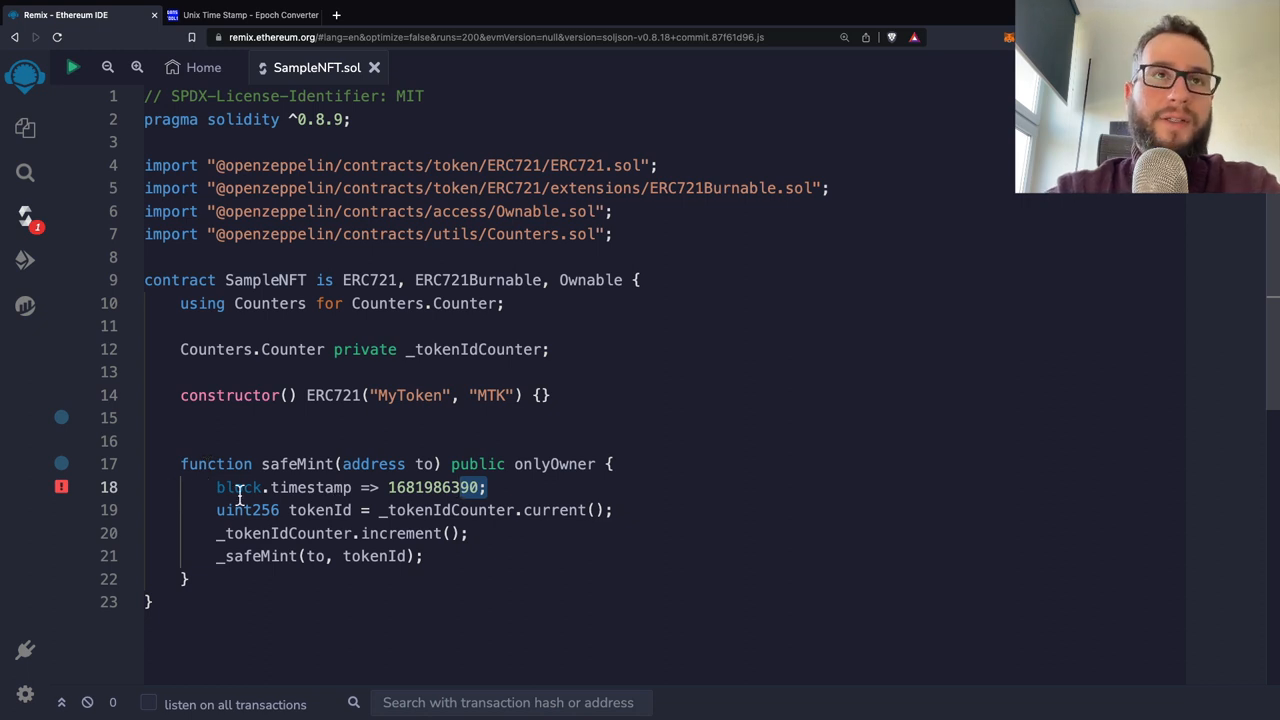
{"action": "left_click_drag", "start_coordinate": [352, 487], "coordinate": [214, 488]}
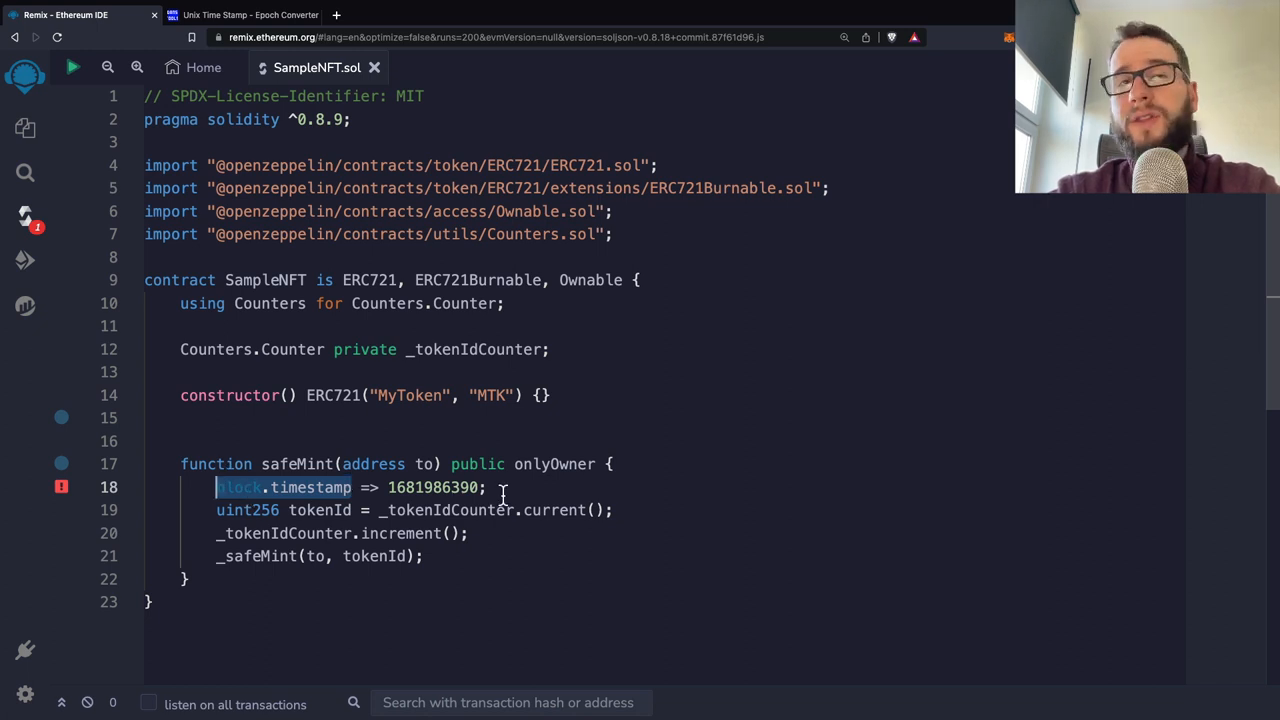
{"action": "mouse_move", "coordinate": [488, 488]}
{"action": "left_mouse_down"}
{"action": "mouse_move", "coordinate": [178, 484]}
{"action": "mouse_move", "coordinate": [228, 488]}
{"action": "left_mouse_up"}
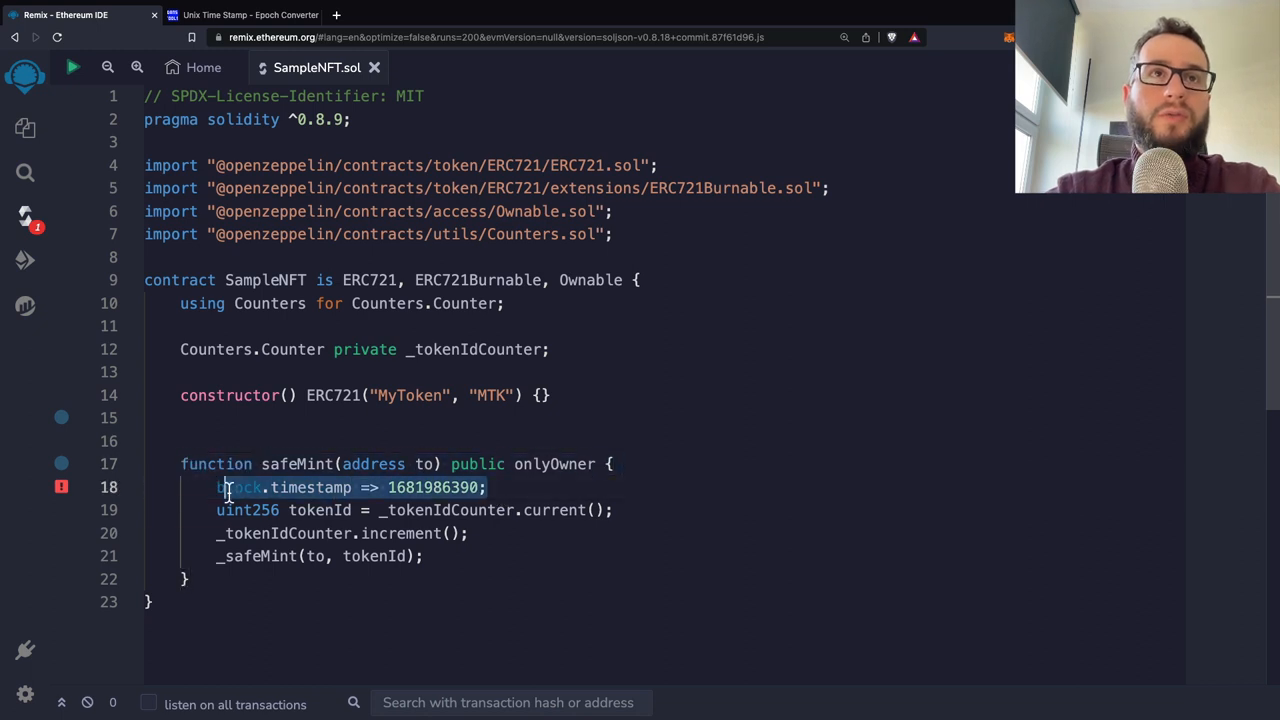
{"action": "left_click", "coordinate": [397, 440]}
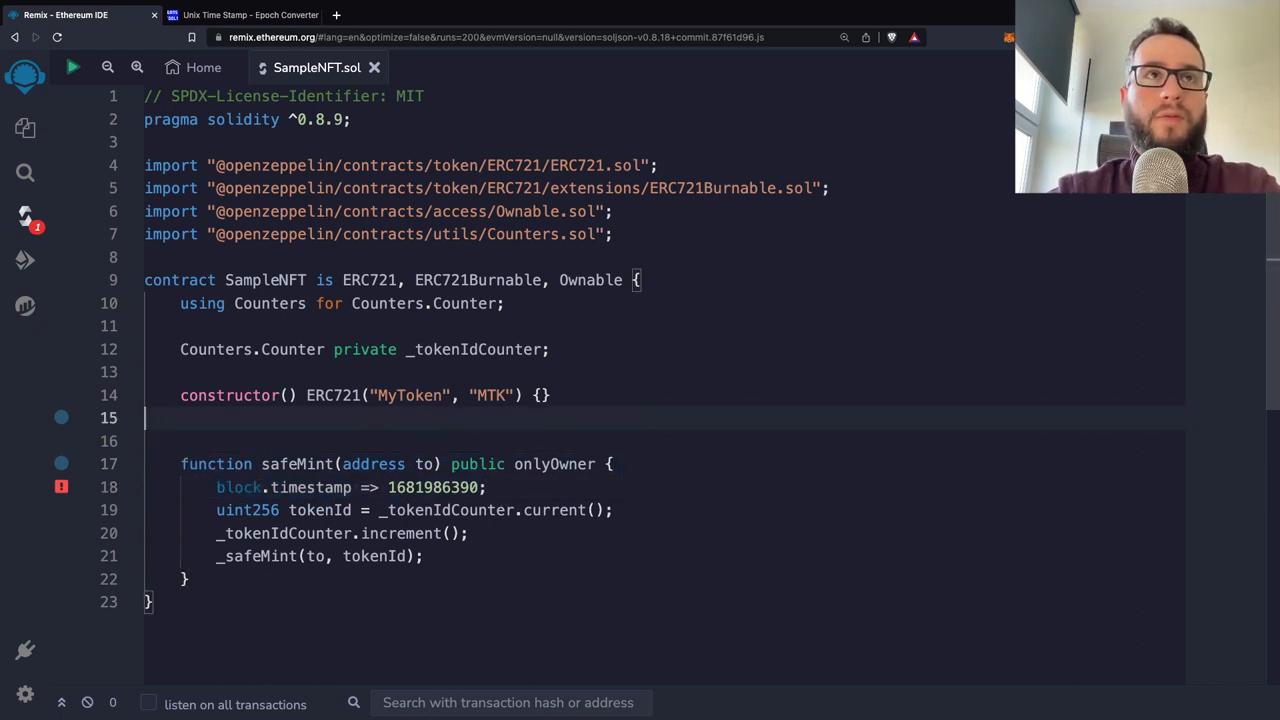
Declare 'uint256 public mintFromDate;' on a new line 16 above safeMint
{"action": "key", "text": "Return"}
{"action": "key", "text": "Tab"}
{"action": "type", "text": "publi"}
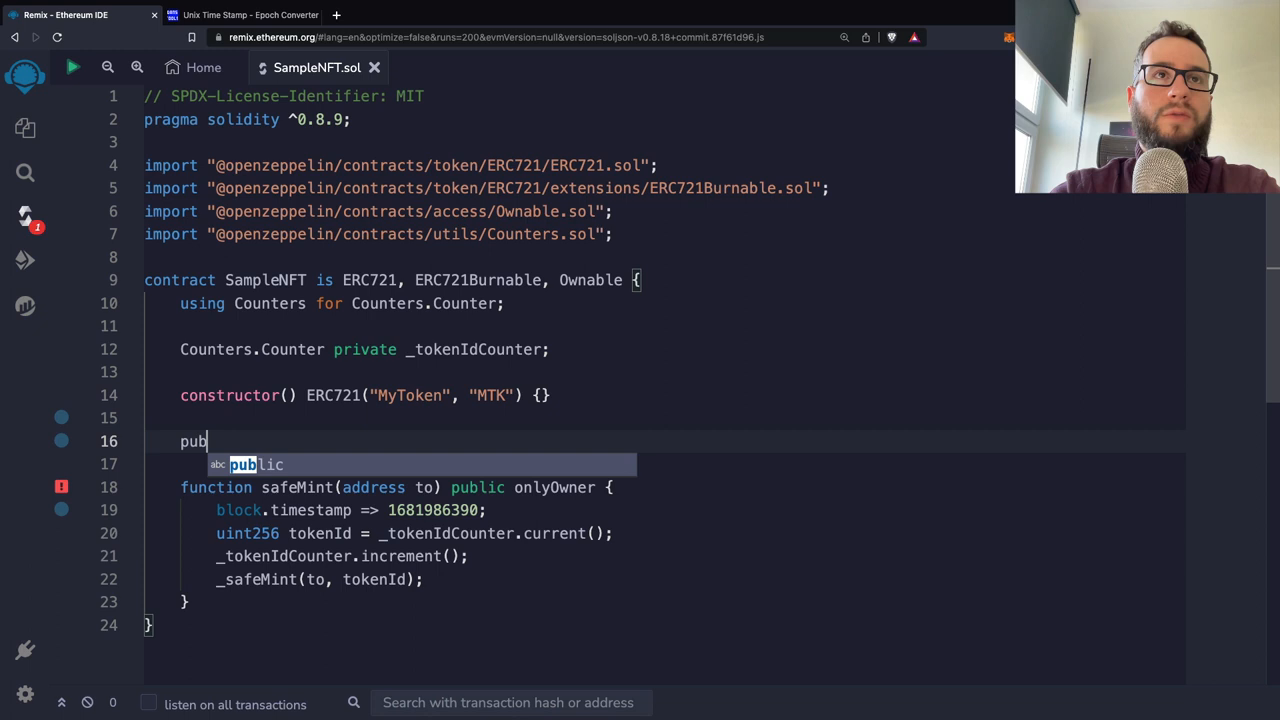
{"action": "key", "text": "BackSpace"}
{"action": "key", "text": "BackSpace"}
{"action": "key", "text": "BackSpace"}
{"action": "type", "text": "uin"}
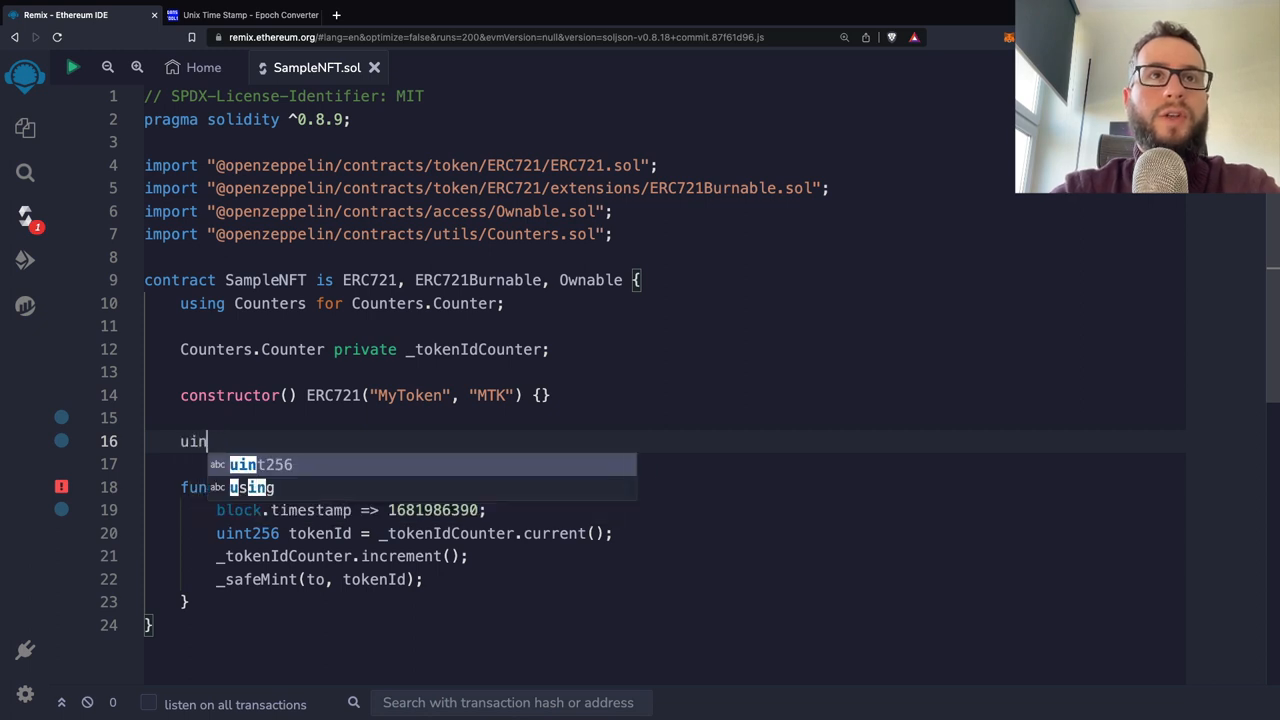
{"action": "type", "text": "t256 "}
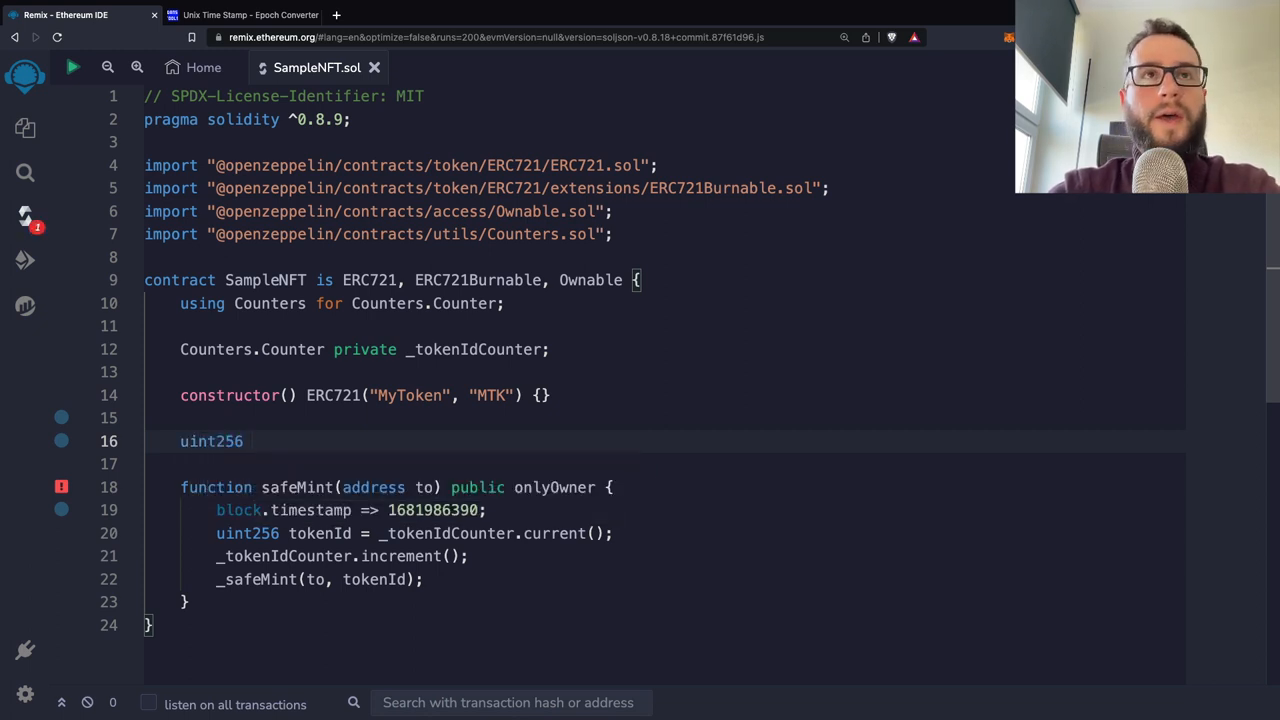
{"action": "type", "text": "mintF"}
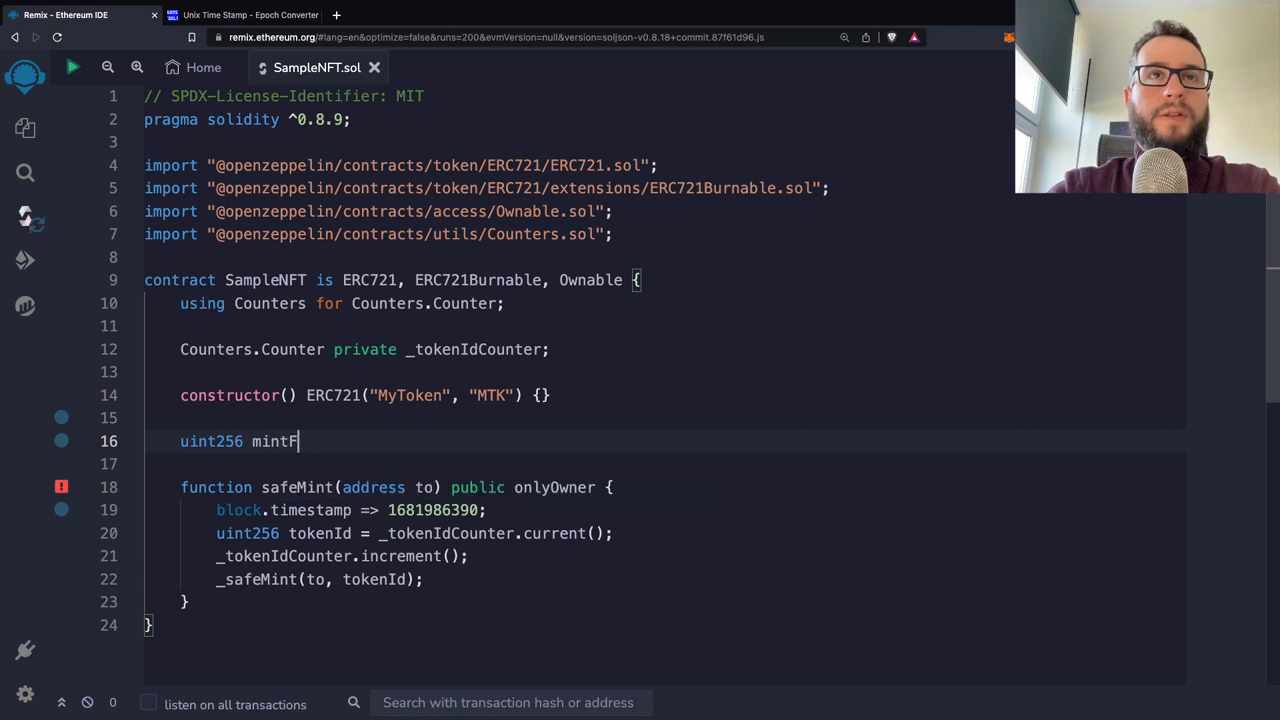
{"action": "type", "text": "romDate"}
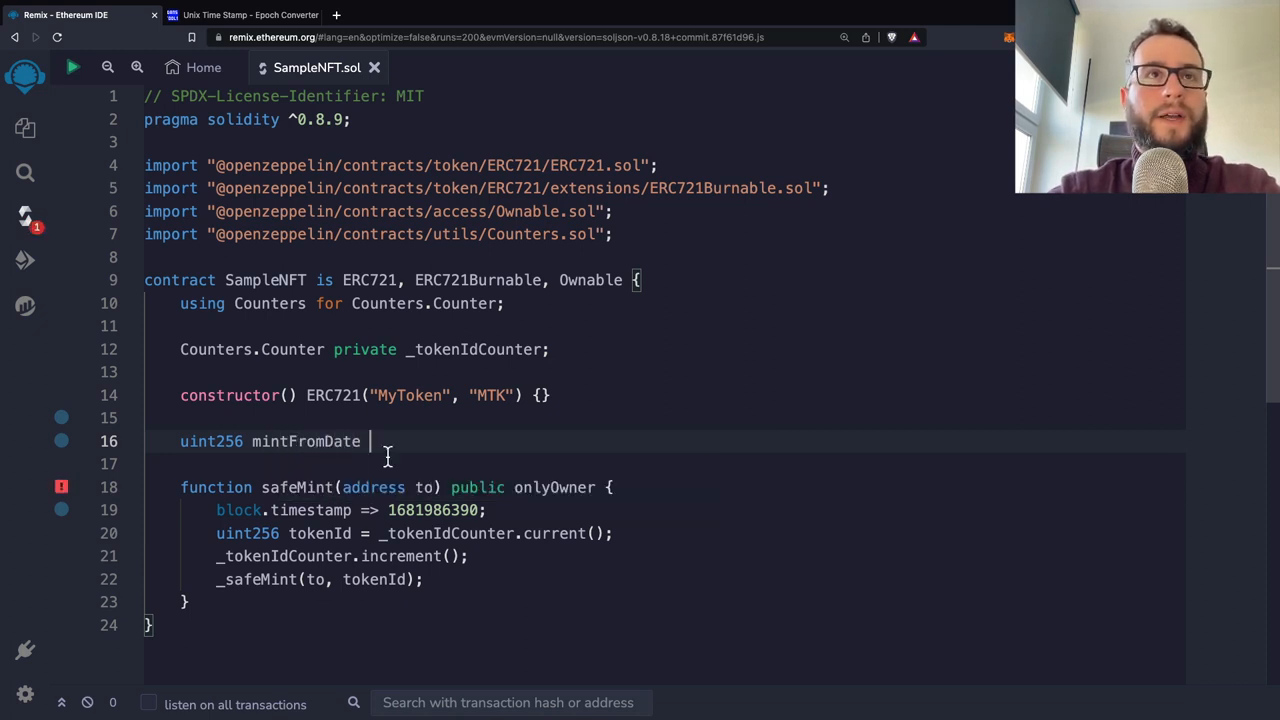
{"action": "left_click", "coordinate": [250, 441]}
{"action": "type", "text": "pu"}
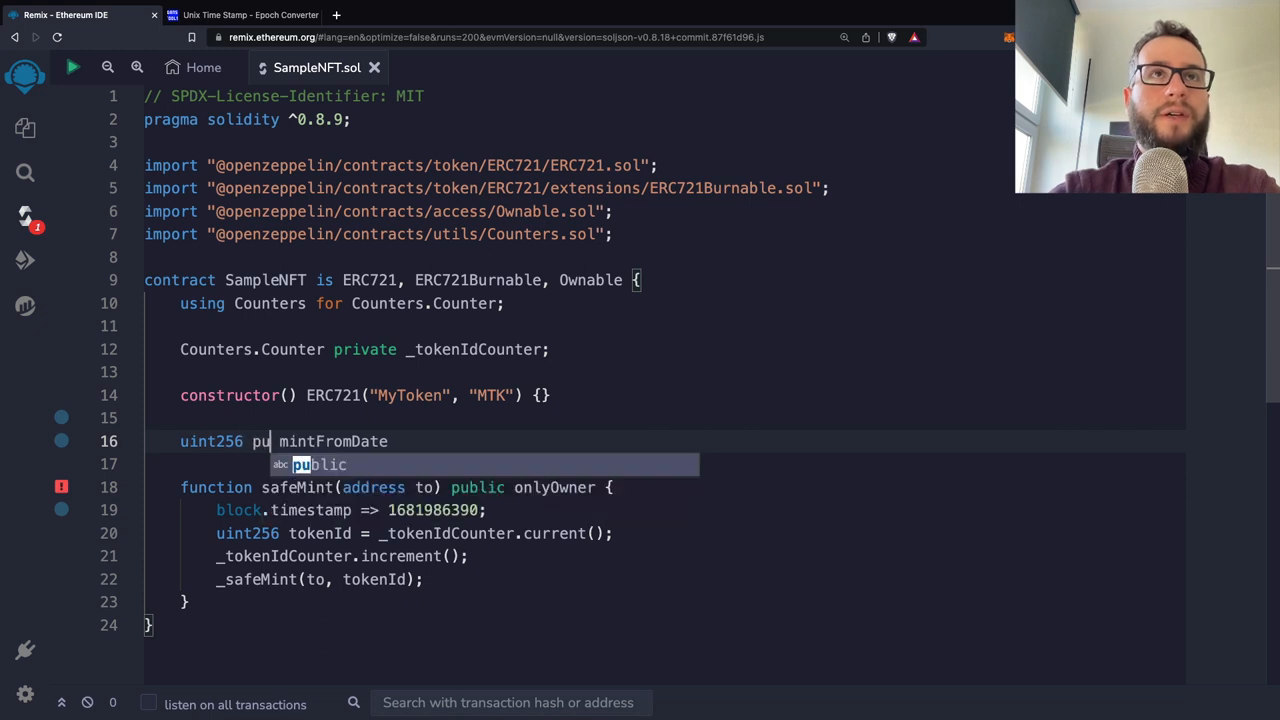
{"action": "type", "text": "blic"}
{"action": "left_click", "coordinate": [458, 449]}
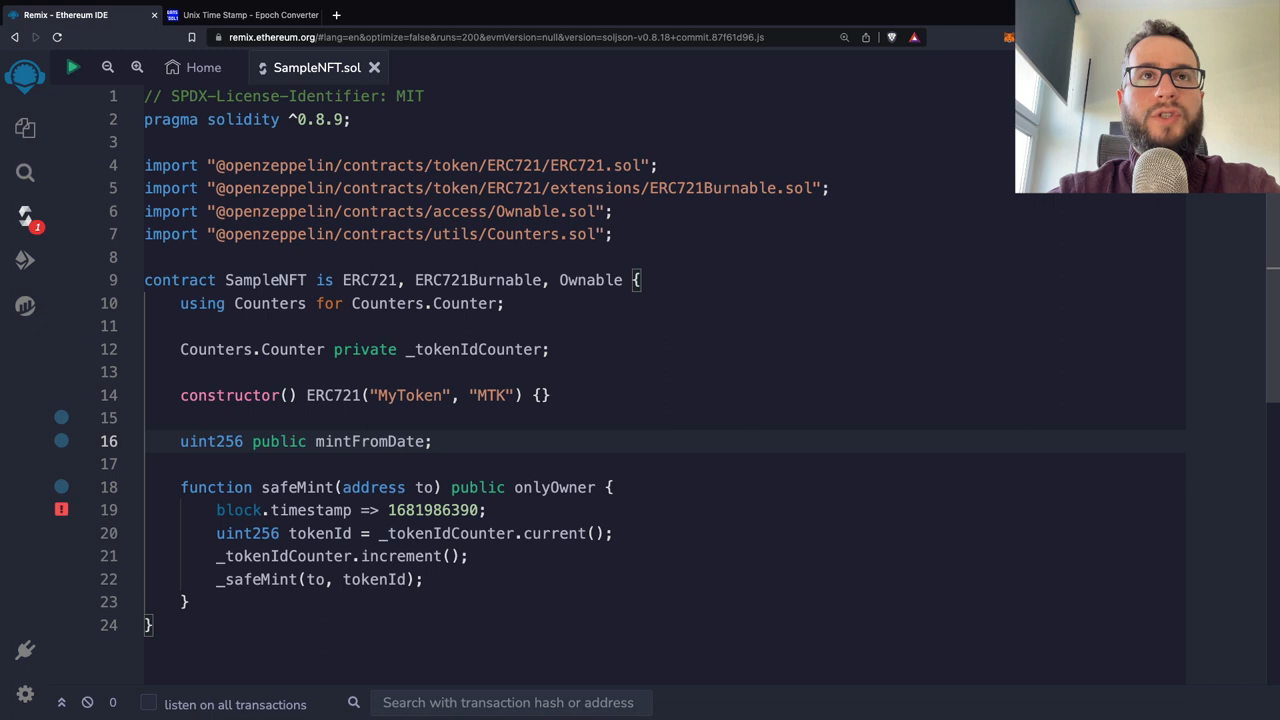
Replace line 19 with require(block.timestamp > mintFromDate, "you cannot mint yet");
{"action": "left_click_drag", "start_coordinate": [486, 510], "coordinate": [200, 510]}
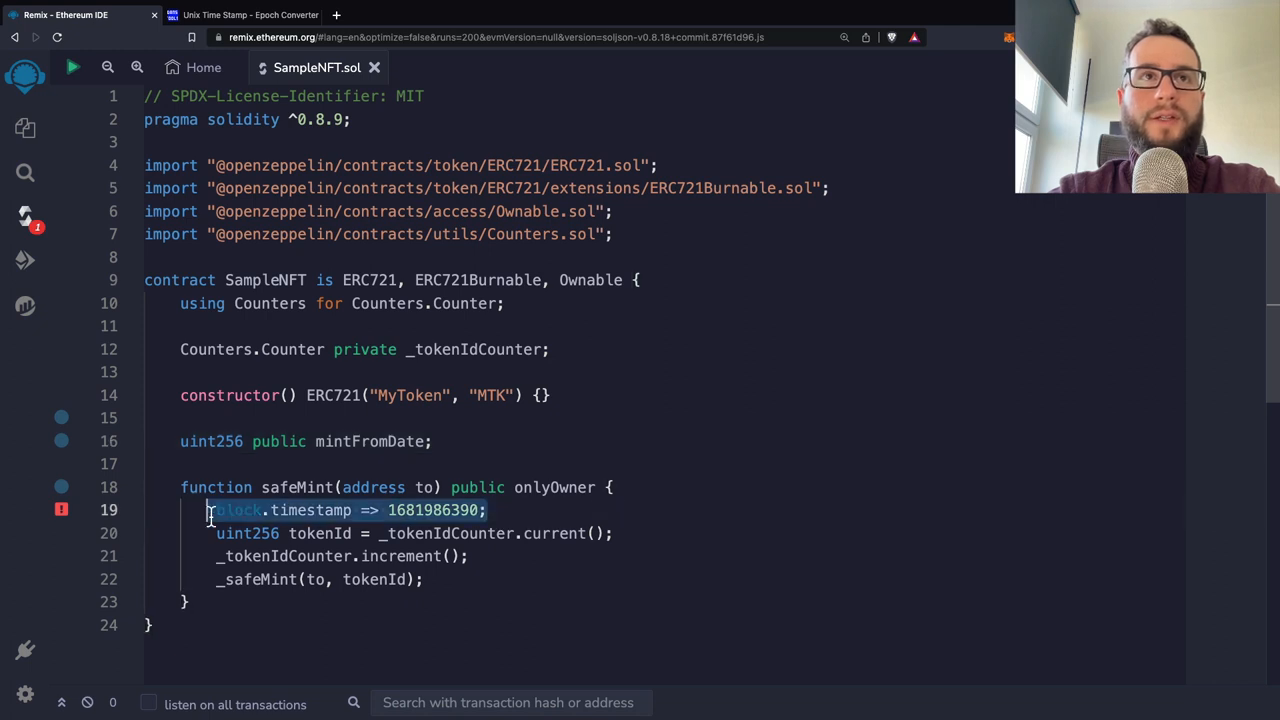
{"action": "type", "text": "requite()"}
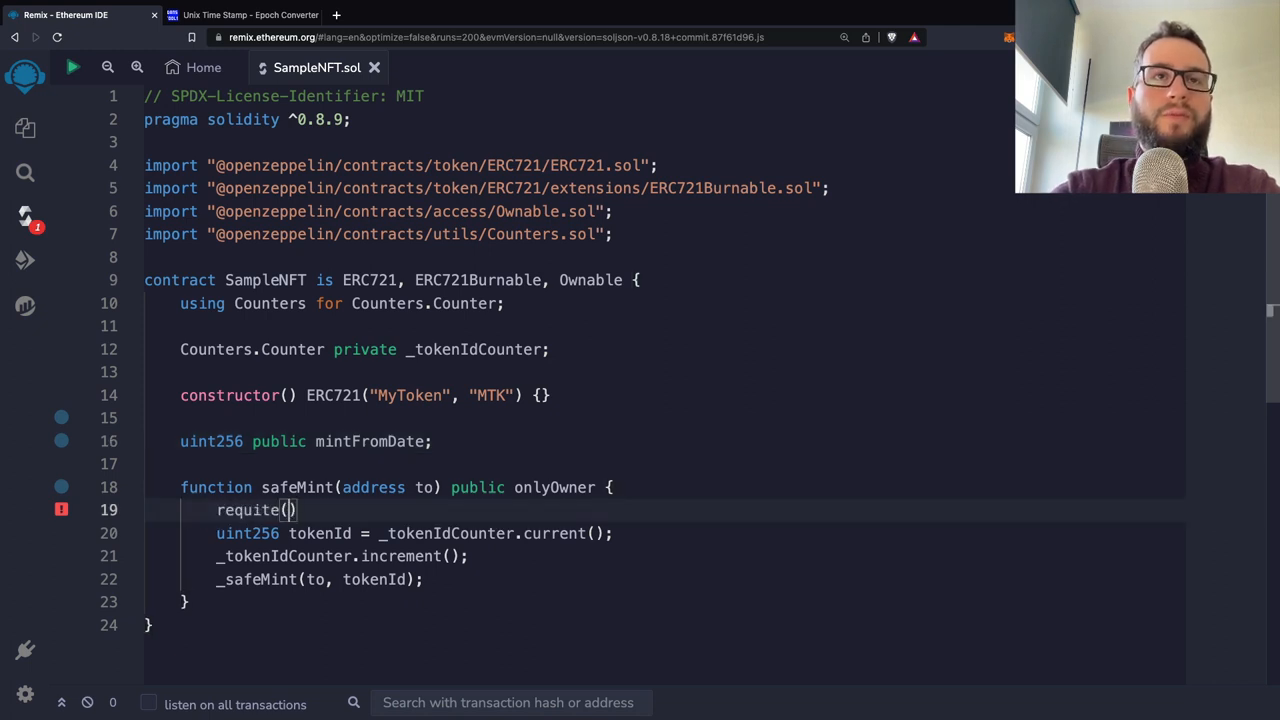
{"action": "key", "text": "BackSpace"}
{"action": "key", "text": "BackSpace"}
{"action": "key", "text": "BackSpace"}
{"action": "key", "text": "BackSpace"}
{"action": "type", "text": "re("}
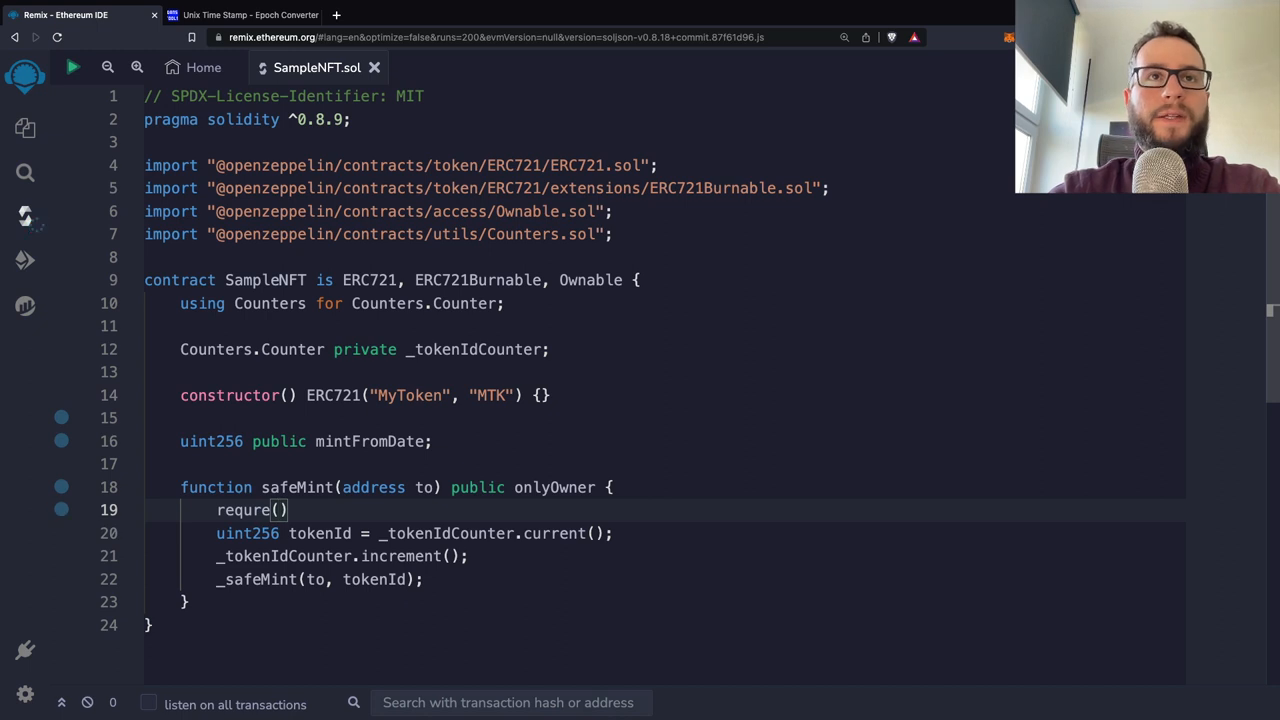
{"action": "key", "text": "BackSpace"}
{"action": "key", "text": "BackSpace"}
{"action": "key", "text": "BackSpace"}
{"action": "type", "text": "ire("}
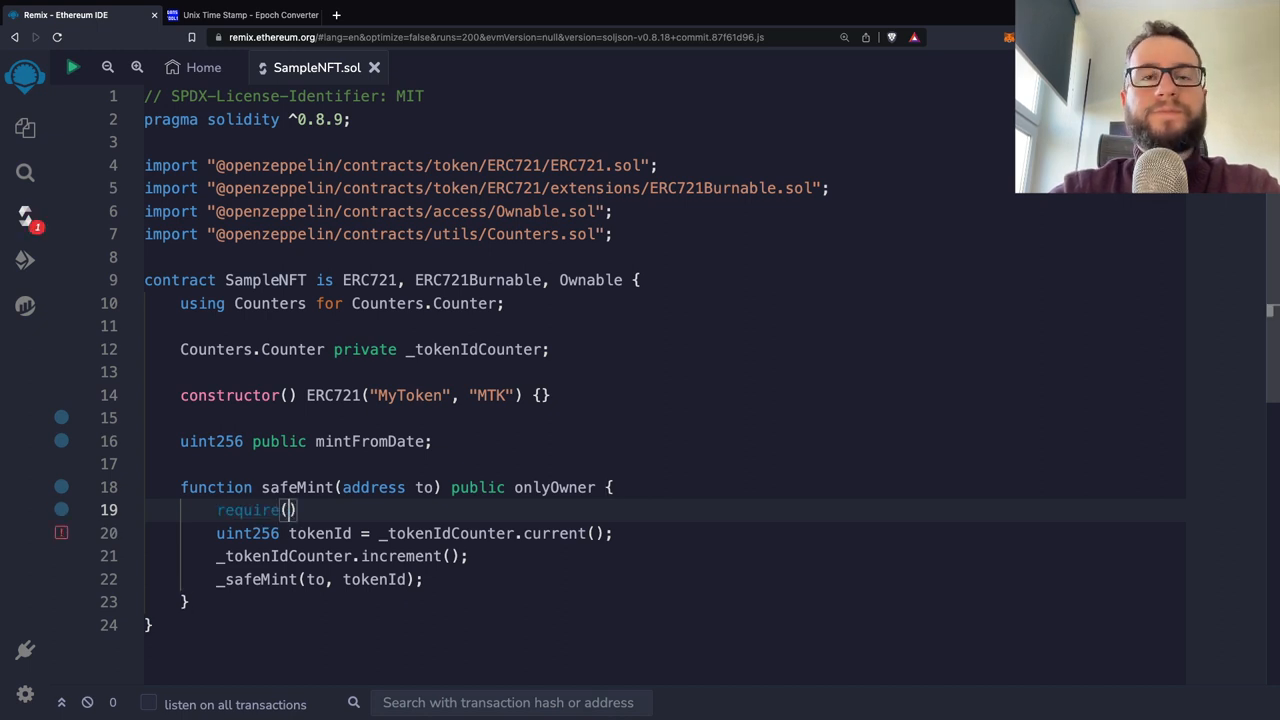
{"action": "type", "text": "block.timestamp"}
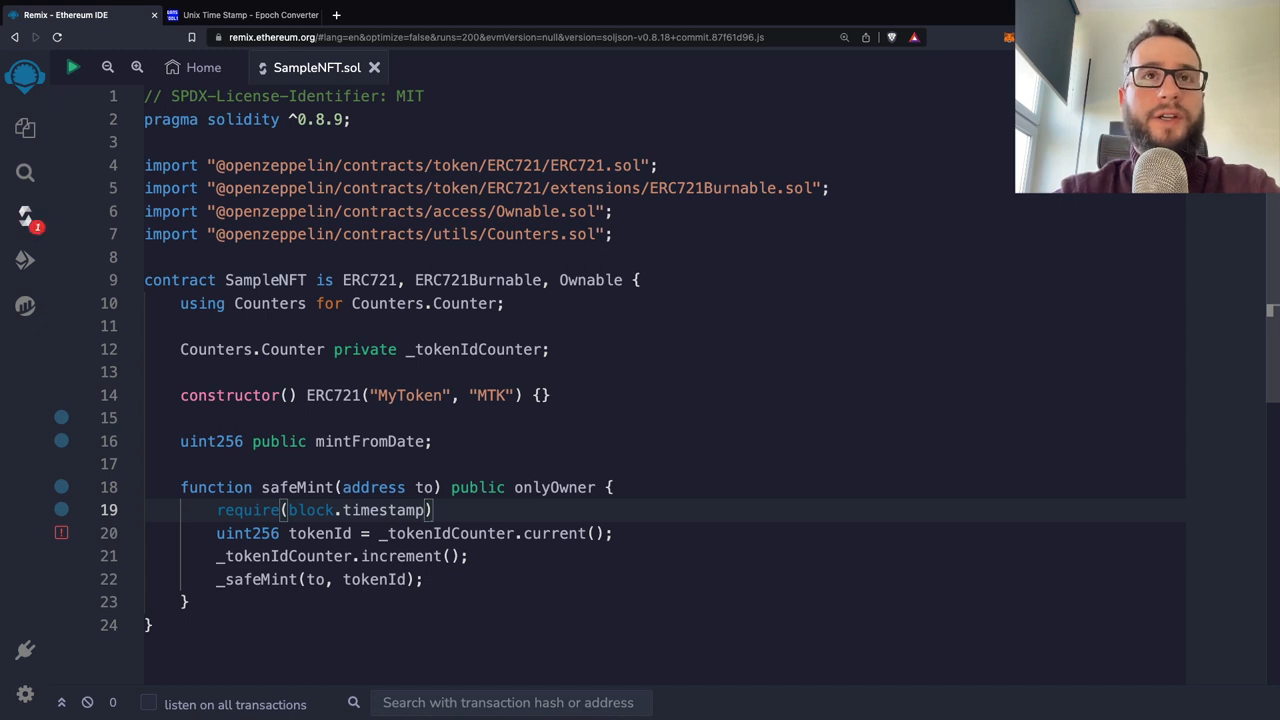
{"action": "type", "text": " >"}
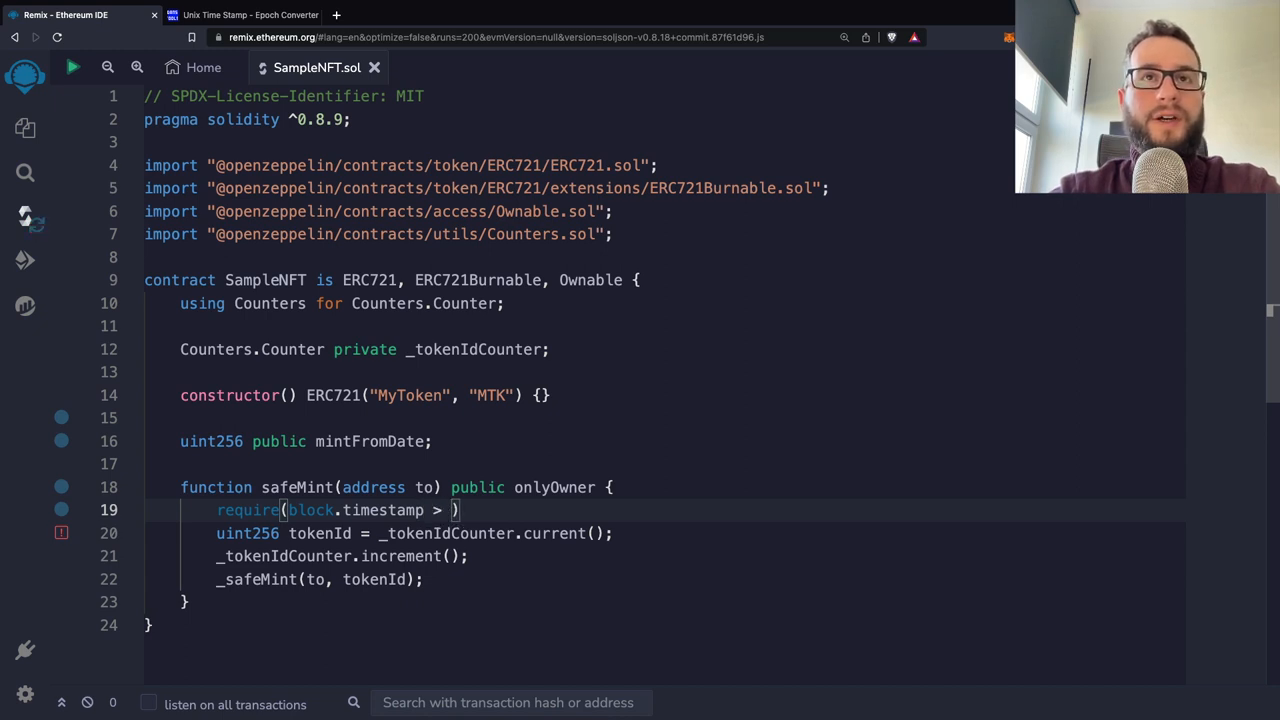
{"action": "double_click", "coordinate": [372, 441]}
{"action": "key", "text": "ctrl+c"}
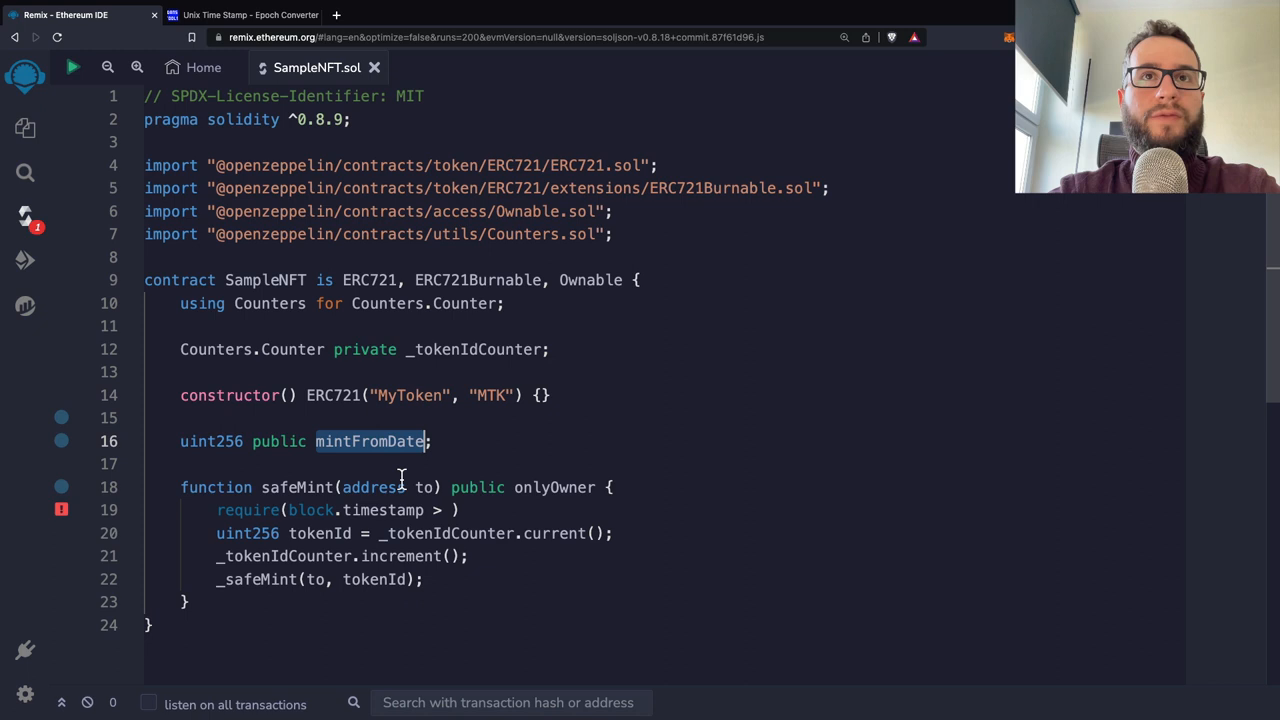
{"action": "left_click", "coordinate": [452, 510]}
{"action": "key", "text": "ctrl+v"}
{"action": "type", "text": ", \"\""}
{"action": "key", "text": "Left"}
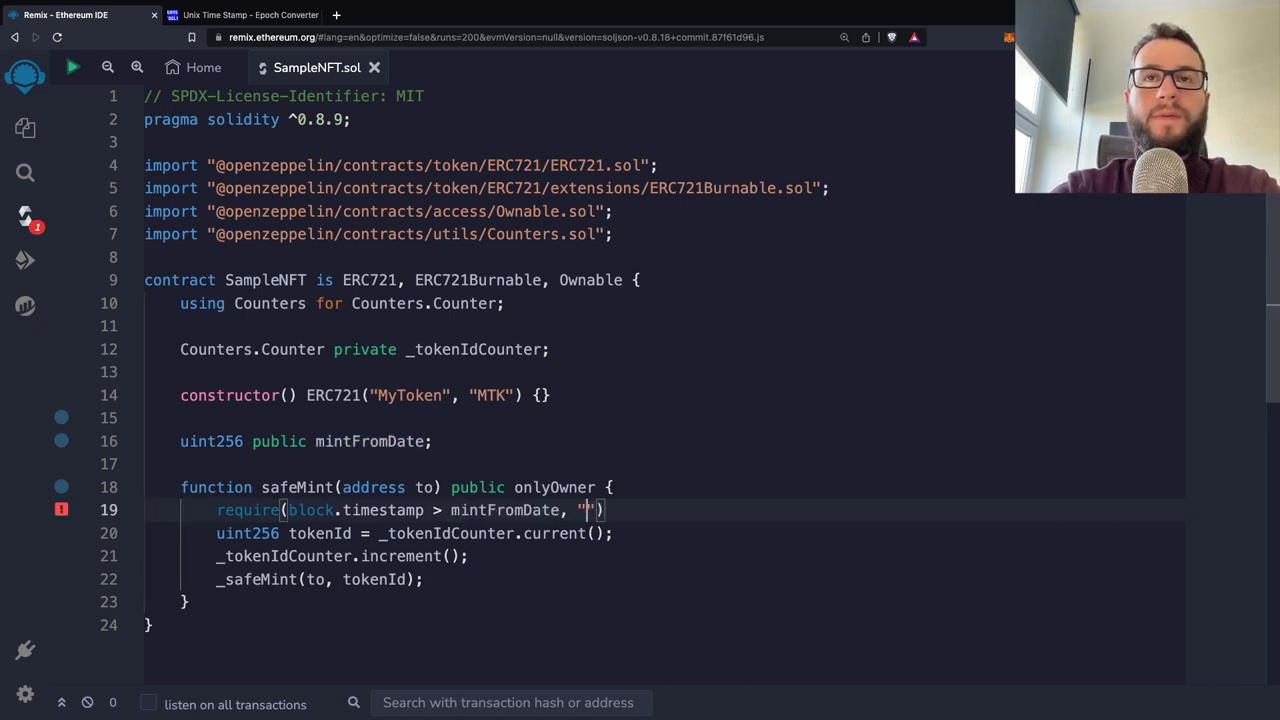
{"action": "type", "text": "you cannot mint "}
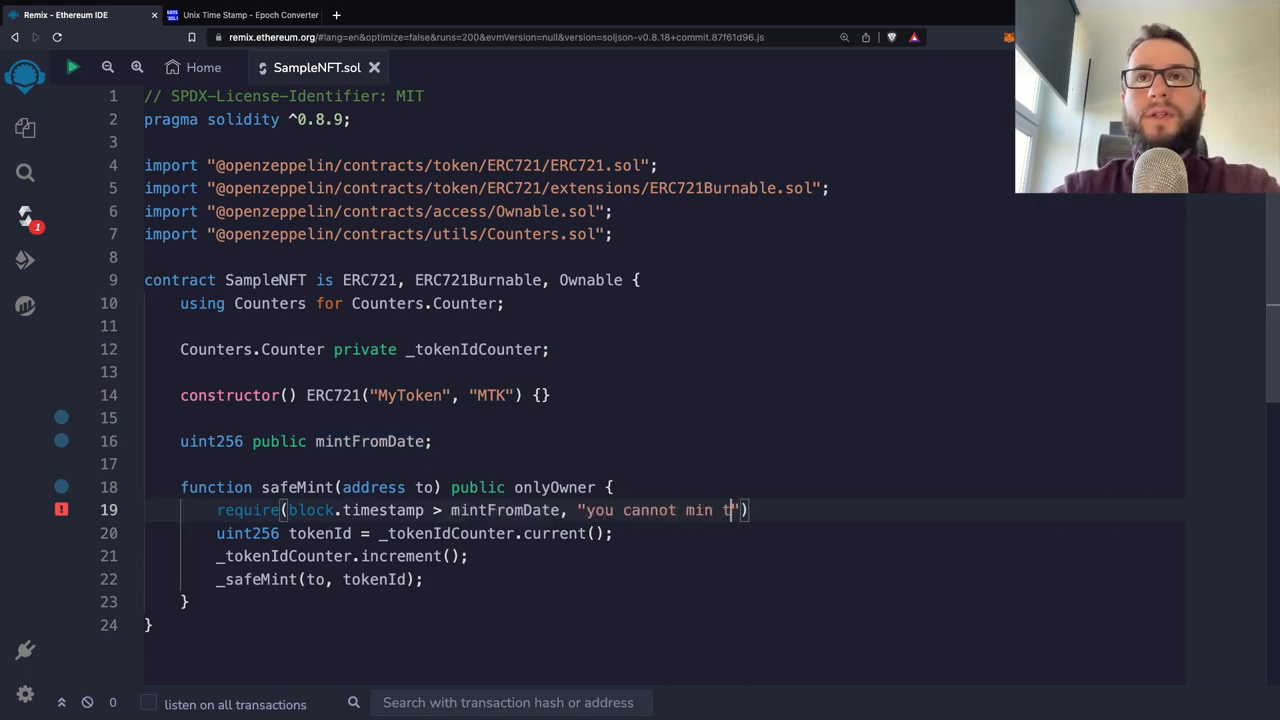
{"action": "type", "text": "yet"}
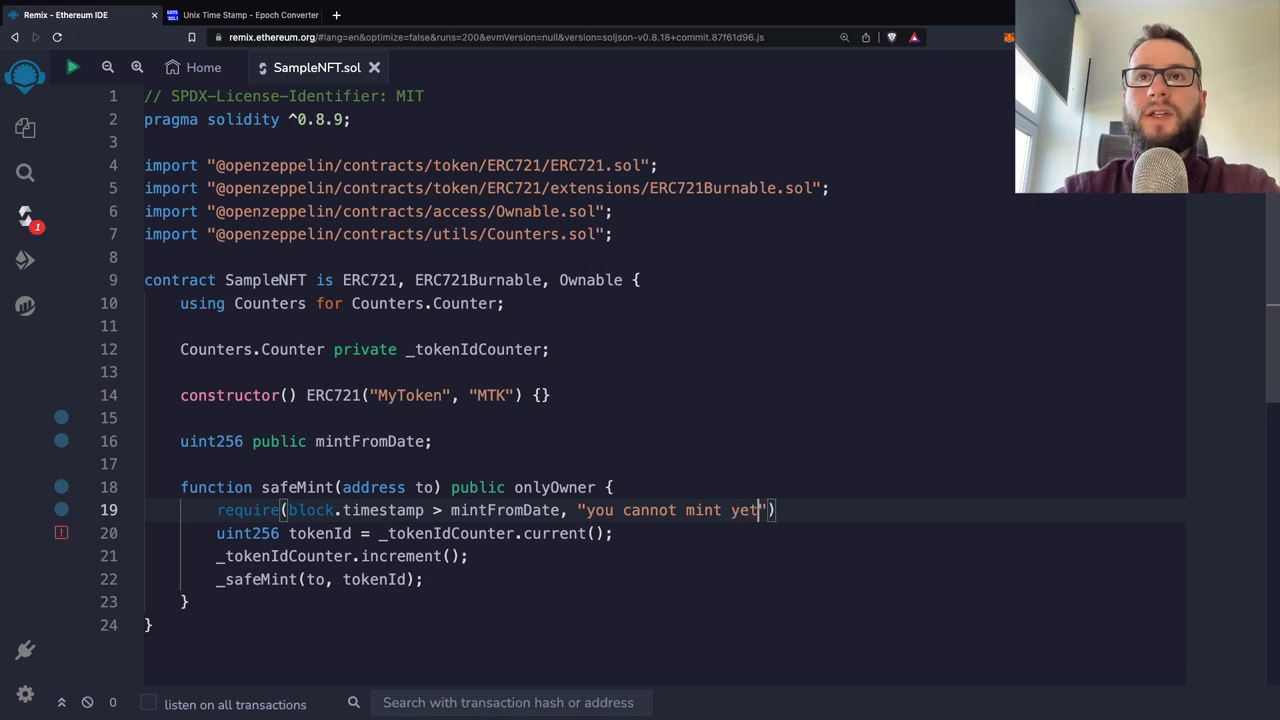
{"action": "key", "text": "End"}
{"action": "type", "text": ";"}
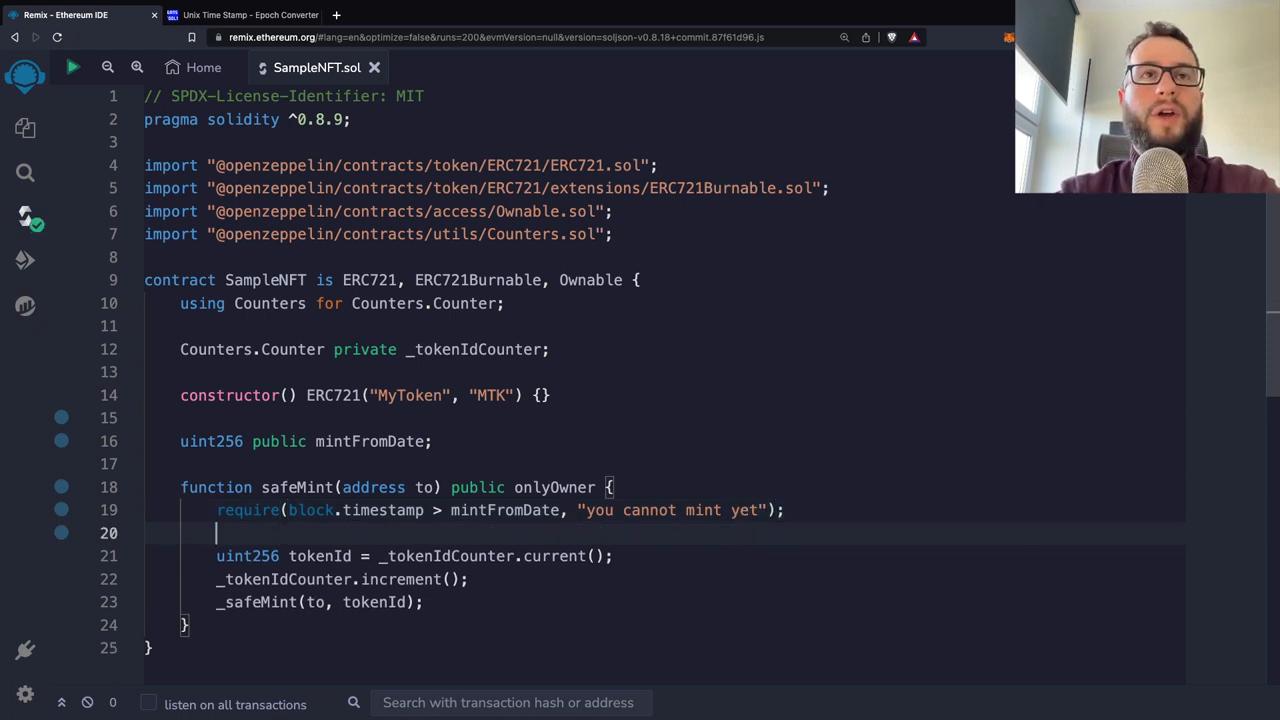
Highlight the require condition and its error message to review them, ending after safeMint
{"action": "left_click_drag", "start_coordinate": [289, 510], "coordinate": [561, 512]}
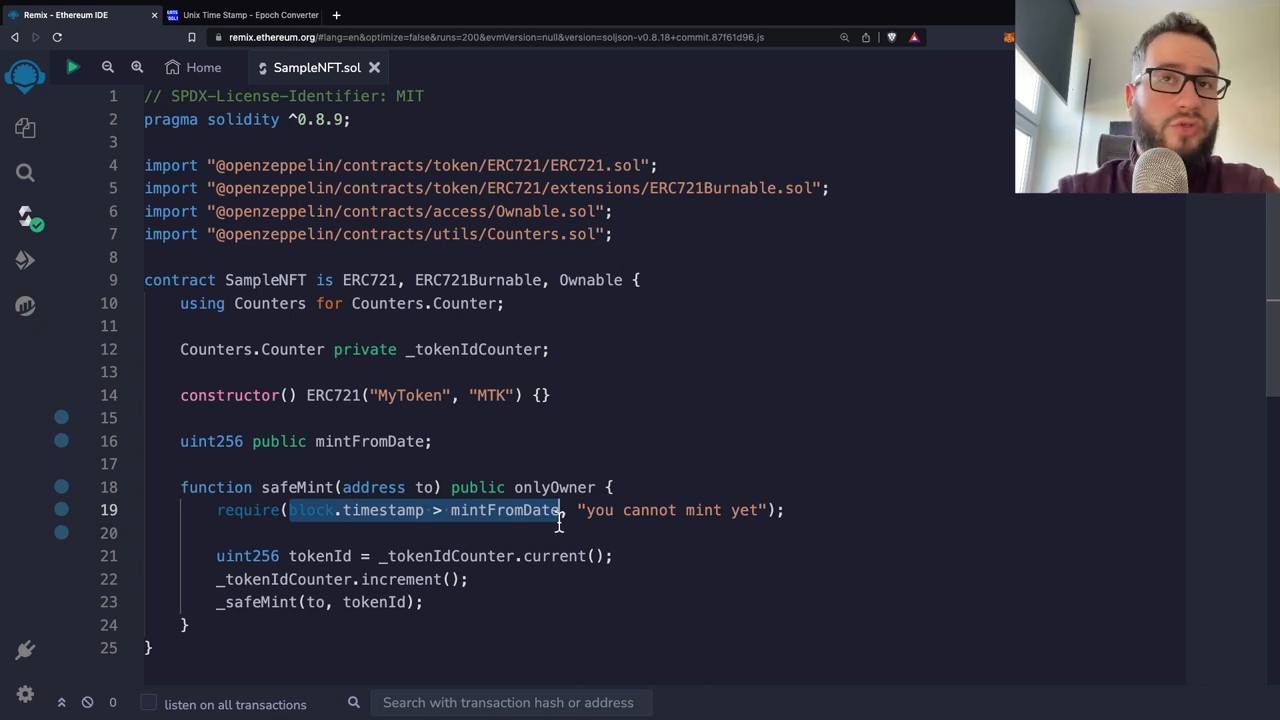
{"action": "left_click_drag", "start_coordinate": [579, 512], "coordinate": [766, 512]}
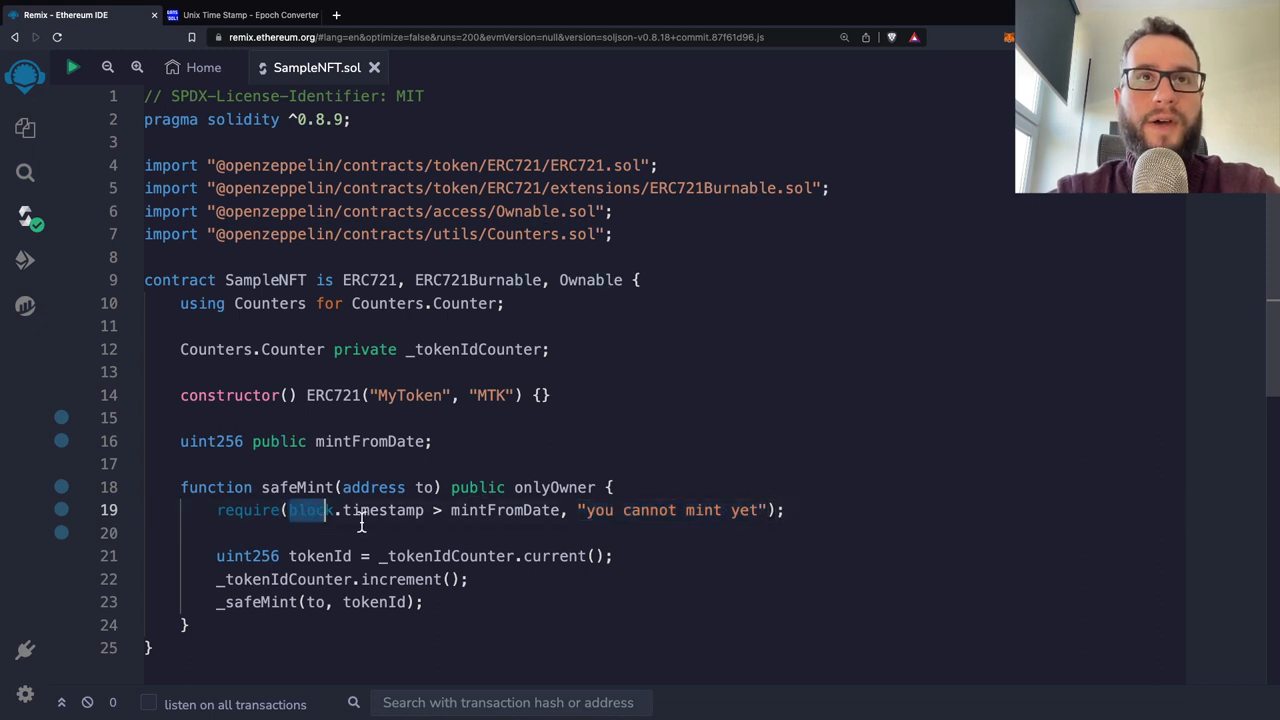
{"action": "left_click_drag", "start_coordinate": [288, 512], "coordinate": [436, 512]}
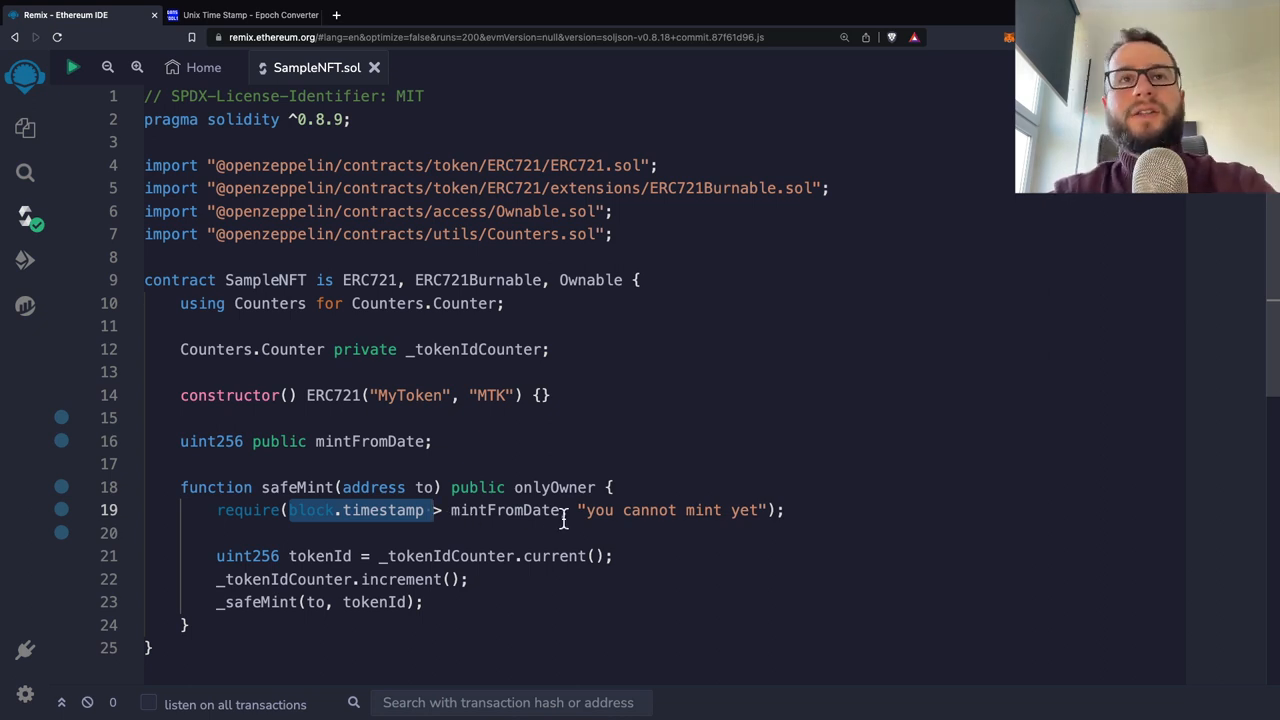
{"action": "left_click", "coordinate": [555, 624]}
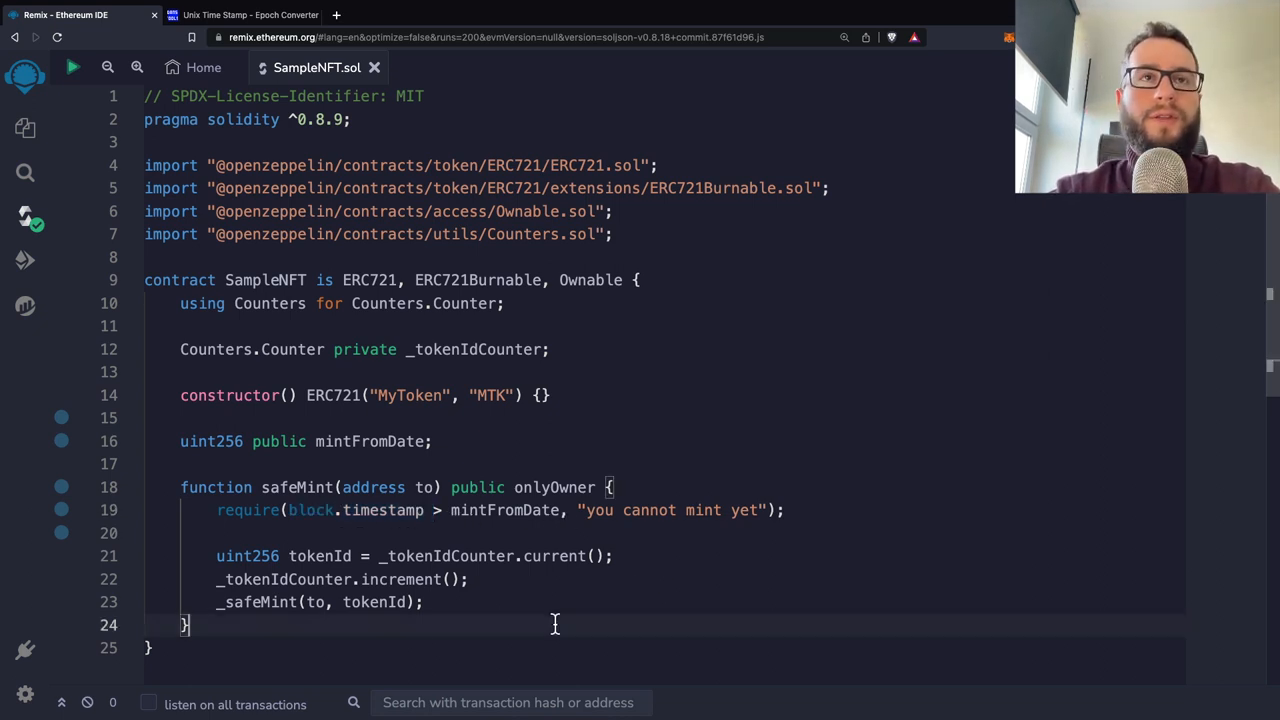
{"action": "scroll", "coordinate": [452, 458], "scroll_direction": "down", "scroll_amount": 3}
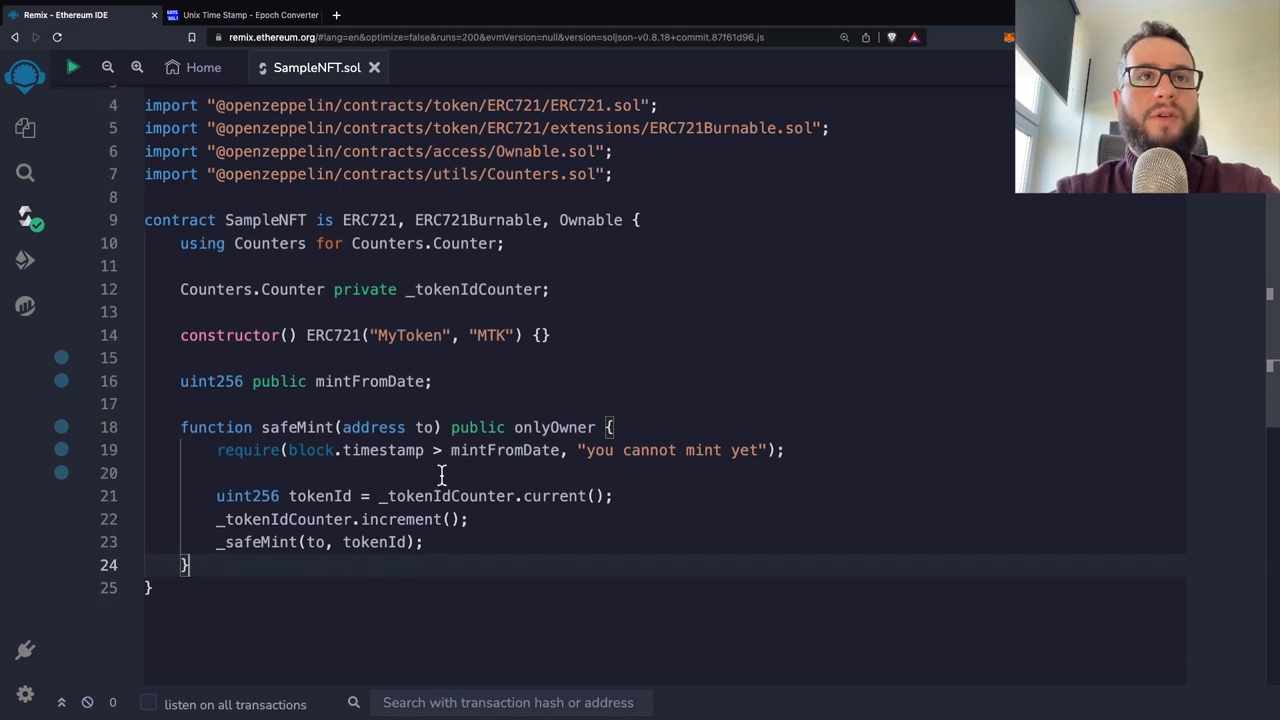
Write updateMintDate(uint256 _timestamp) public onlyOwner setting mintFromDate = _timestamp
{"action": "key", "text": "Return"}
{"action": "key", "text": "Return"}
{"action": "type", "text": "function "}
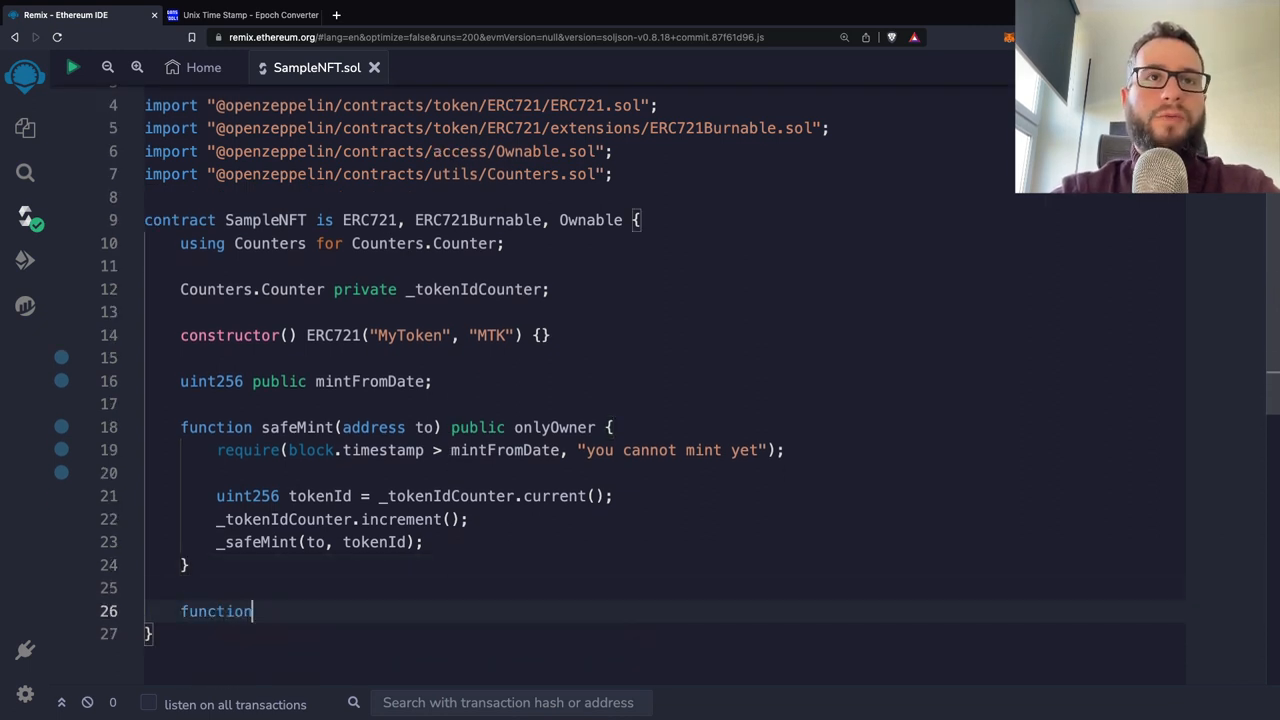
{"action": "type", "text": "upda"}
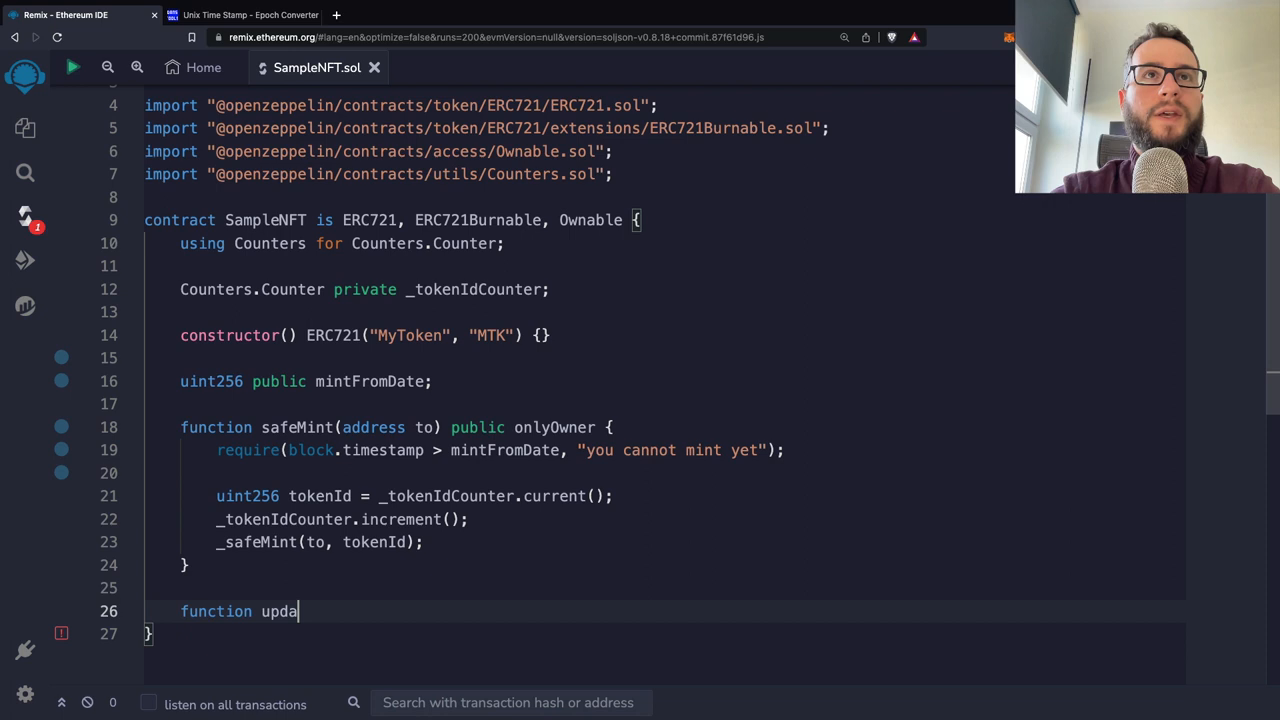
{"action": "type", "text": "teMintDa"}
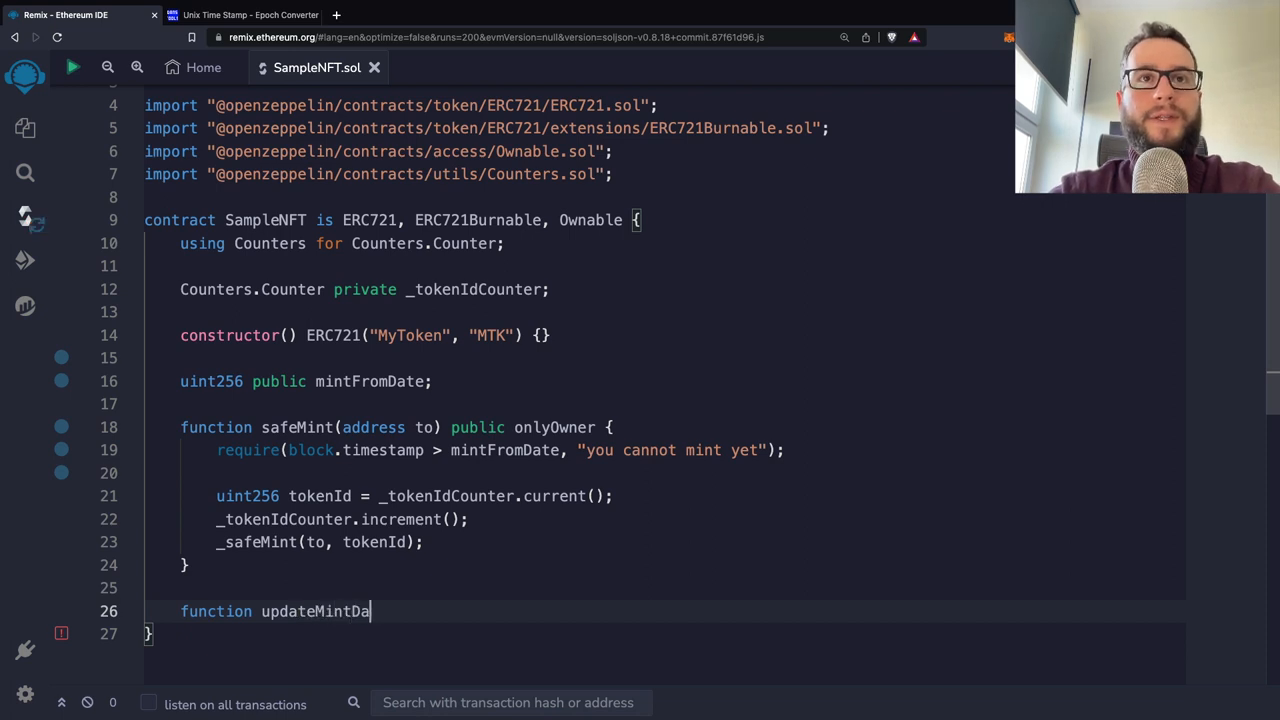
{"action": "type", "text": "te("}
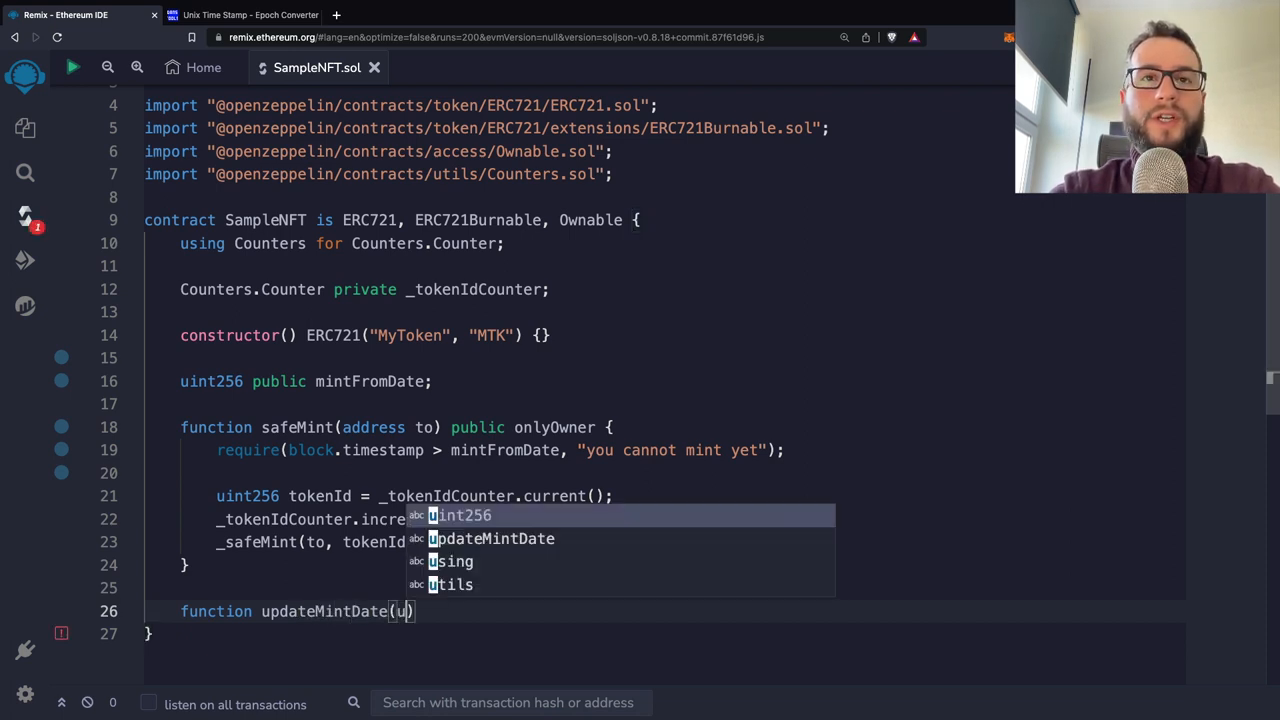
{"action": "type", "text": "uint256 _"}
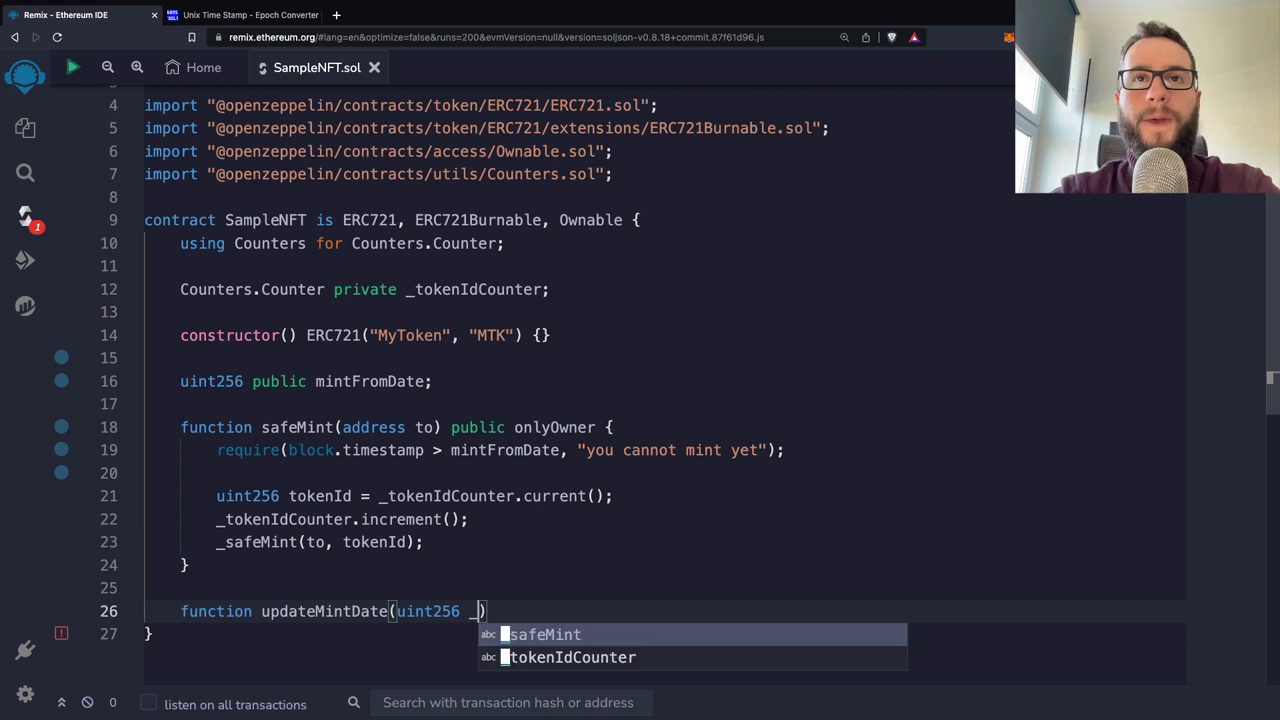
{"action": "type", "text": "timestamp"}
{"action": "key", "text": "Right"}
{"action": "key", "text": "Down"}
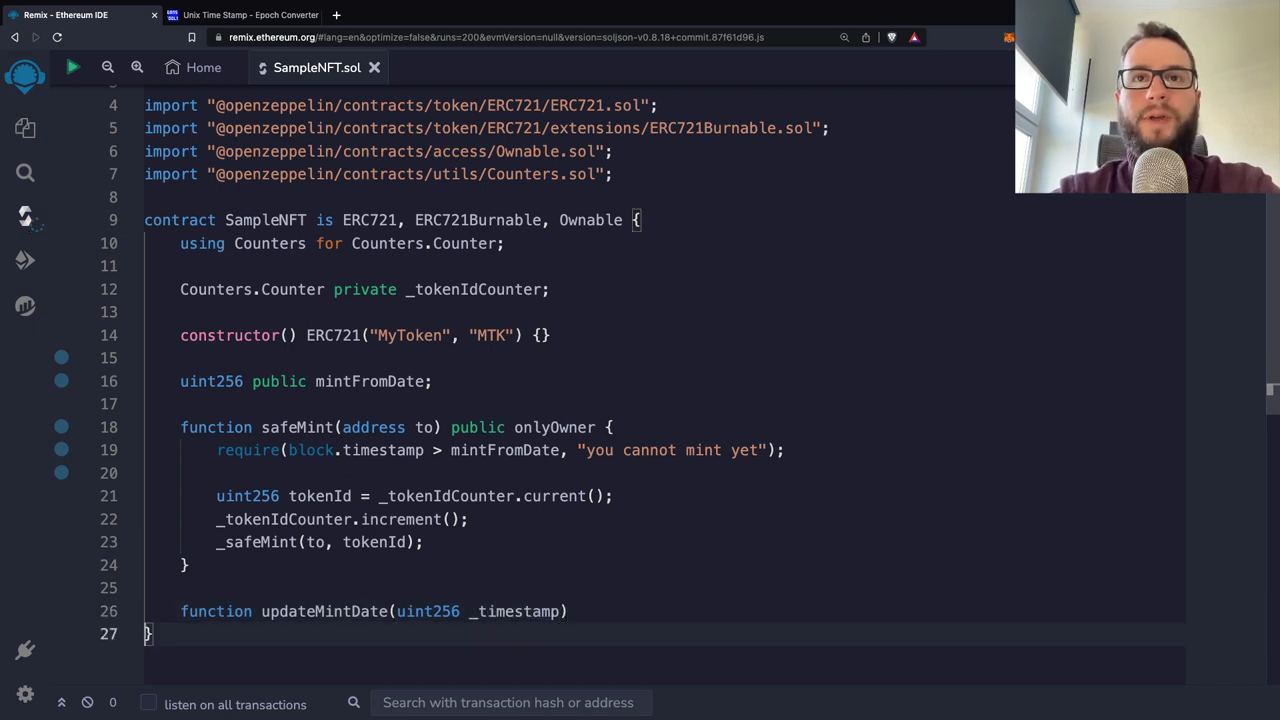
{"action": "key", "text": "Up"}
{"action": "type", "text": "o"}
{"action": "key", "text": "BackSpace"}
{"action": "type", "text": "pub"}
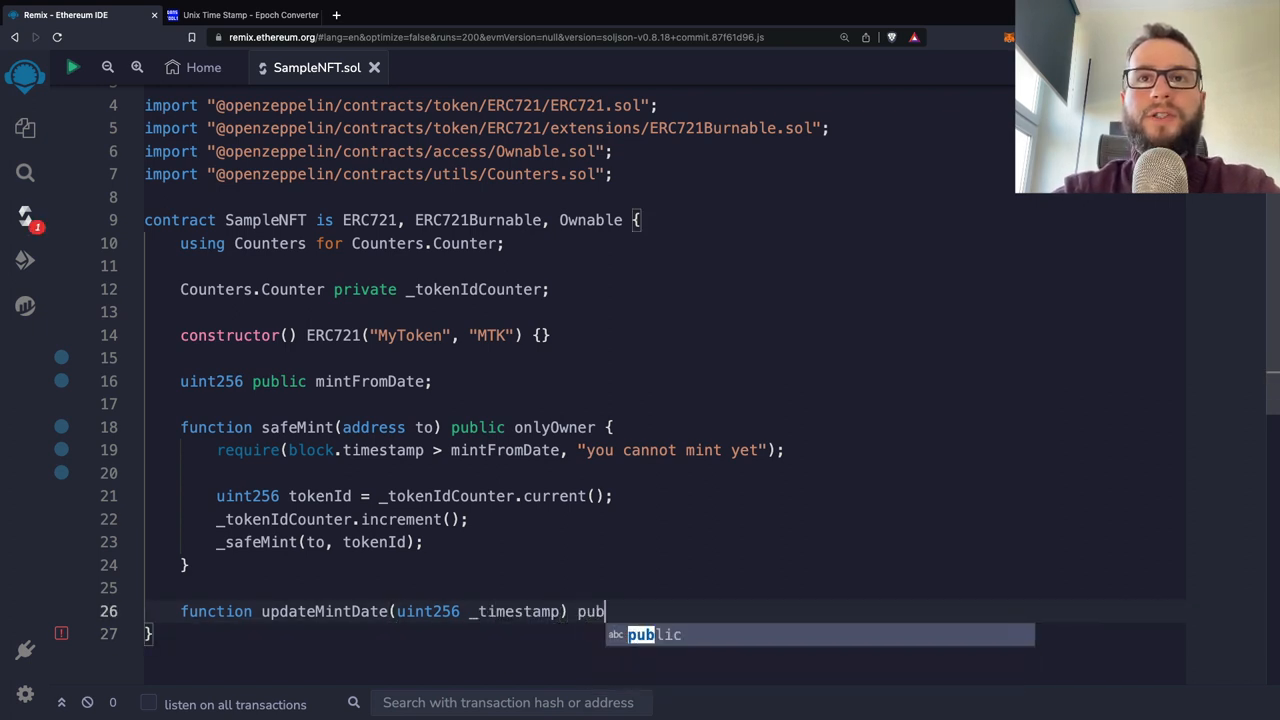
{"action": "type", "text": "lic onlyOwner {"}
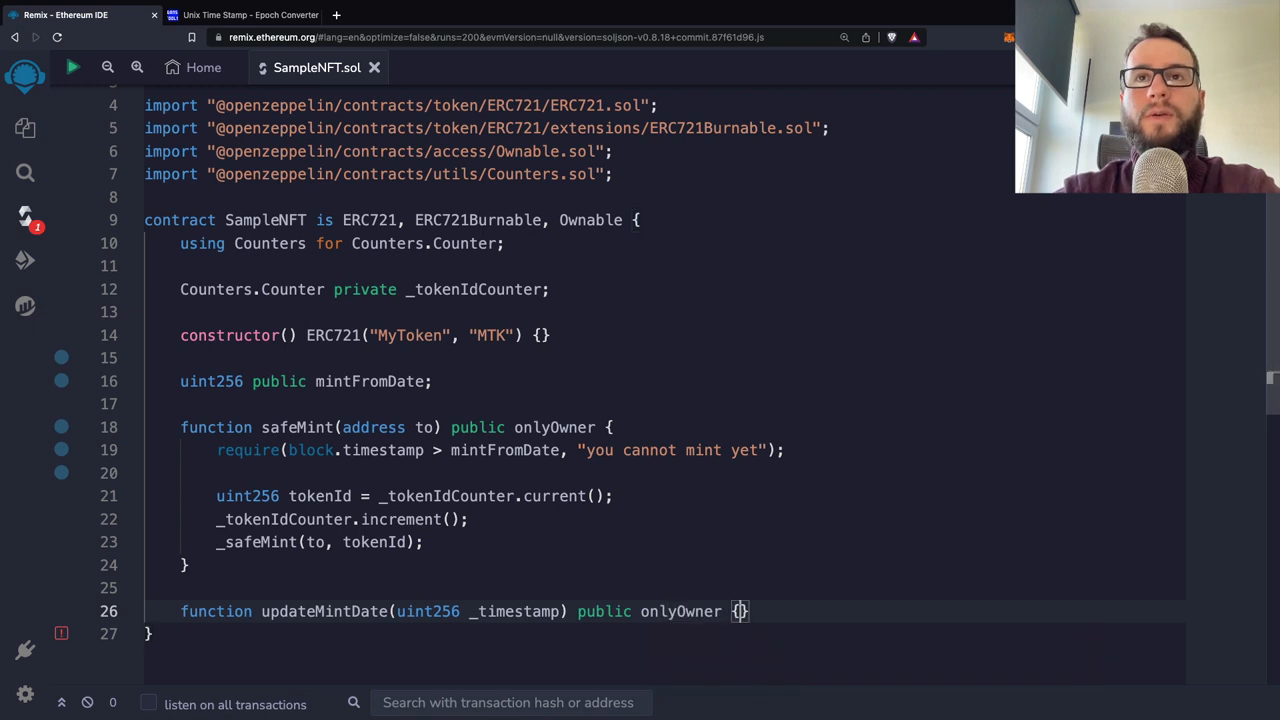
{"action": "key", "text": "Return"}
{"action": "type", "text": "mi"}
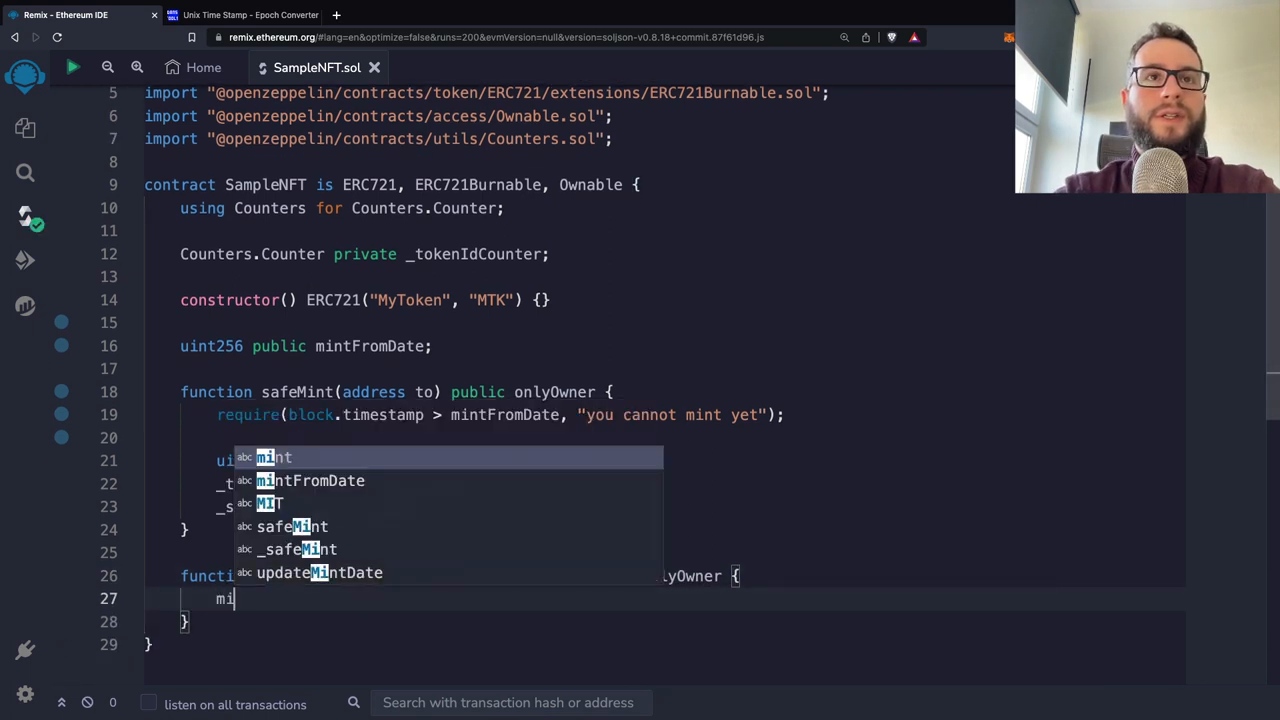
{"action": "type", "text": "ntFromDate "}
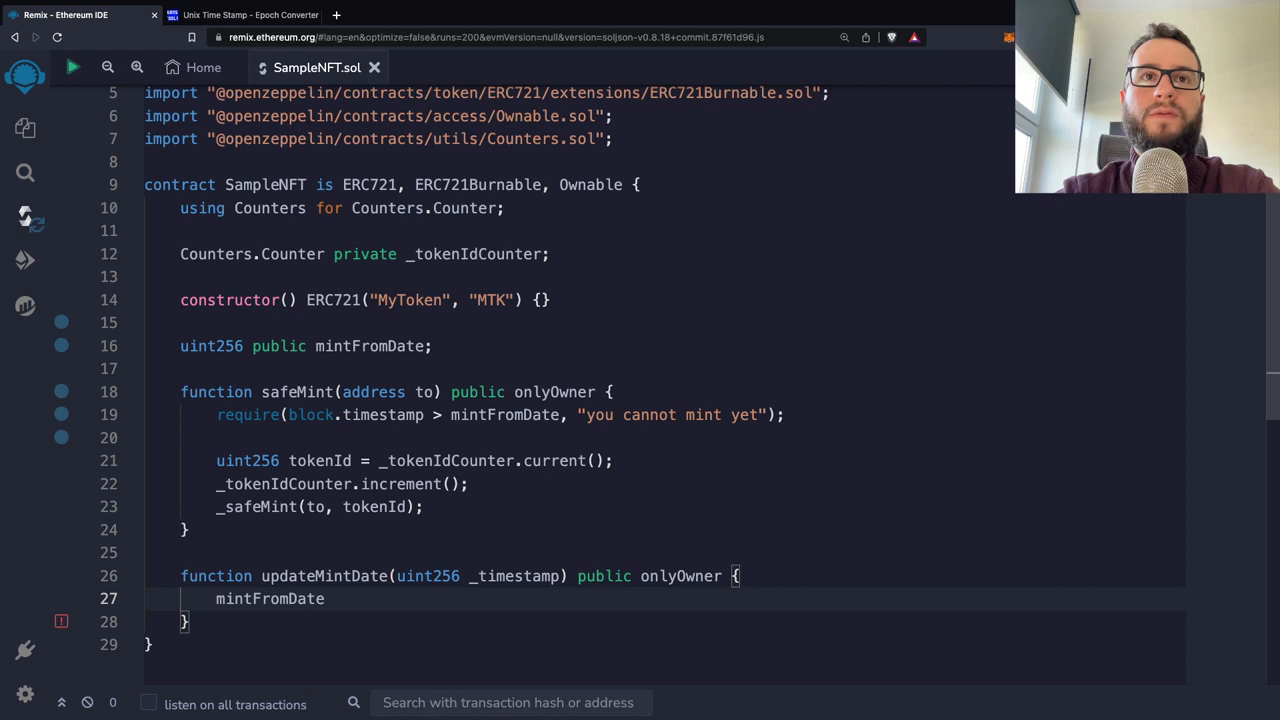
{"action": "type", "text": "= _ti"}
{"action": "key", "text": "Tab"}
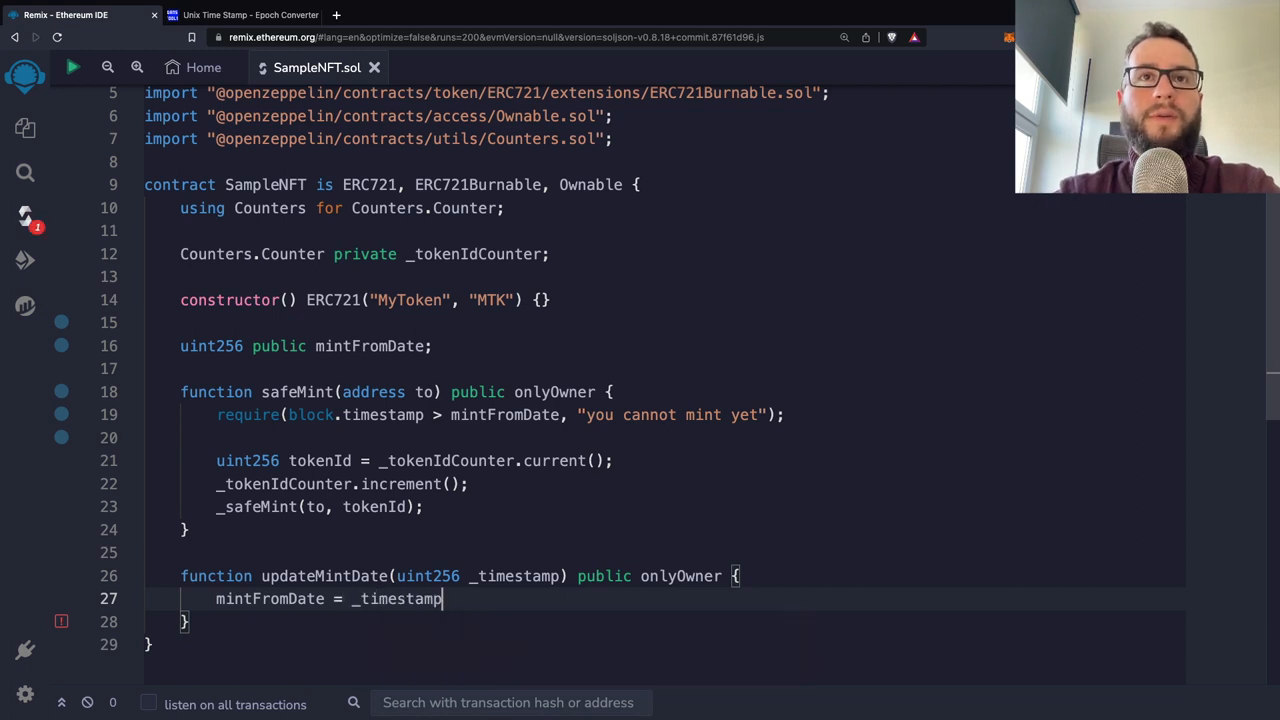
{"action": "type", "text": ";"}
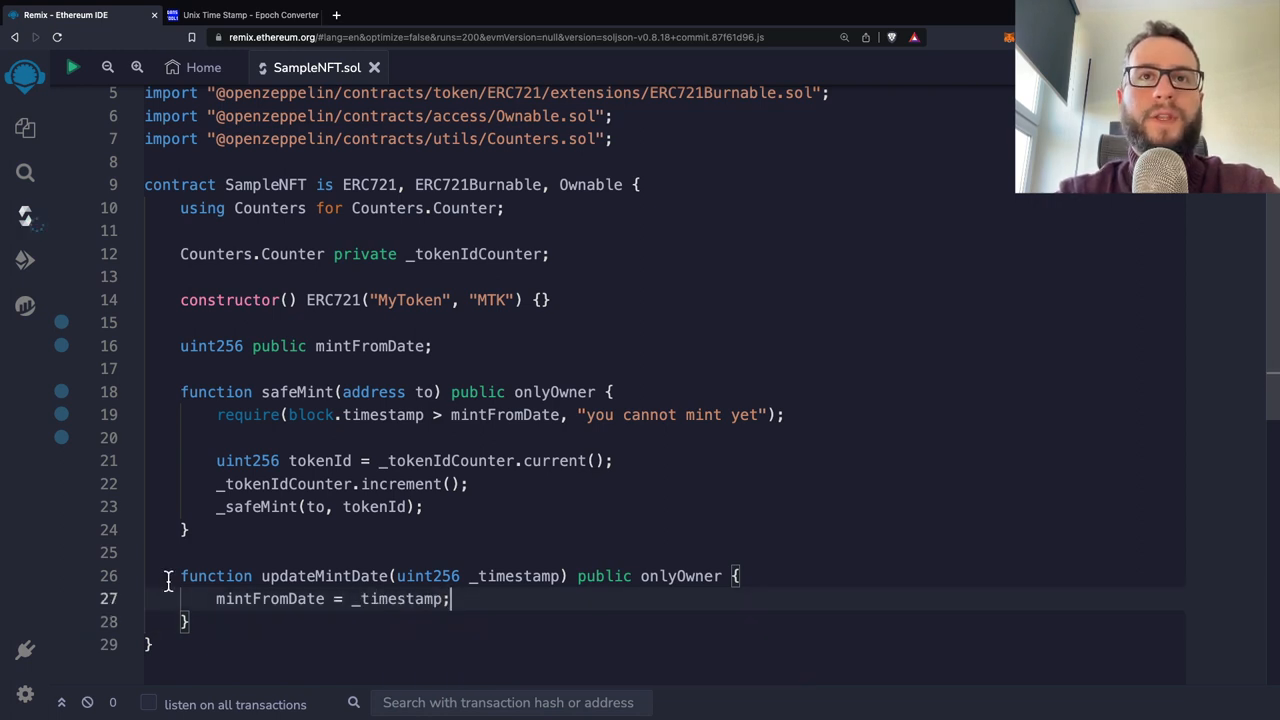
Review _timestamp, updateMintDate and mintFromDate occurrences, then let the contract recompile
{"action": "double_click", "coordinate": [507, 576]}
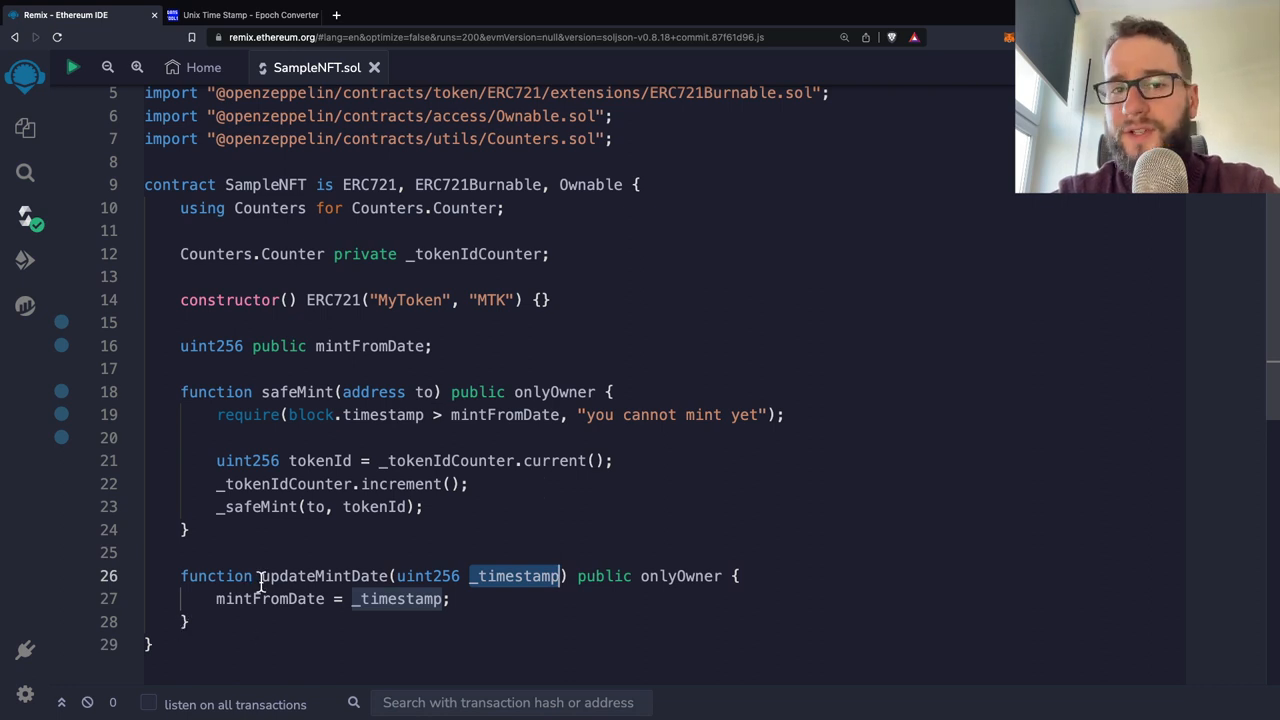
{"action": "left_click_drag", "start_coordinate": [260, 576], "coordinate": [390, 576]}
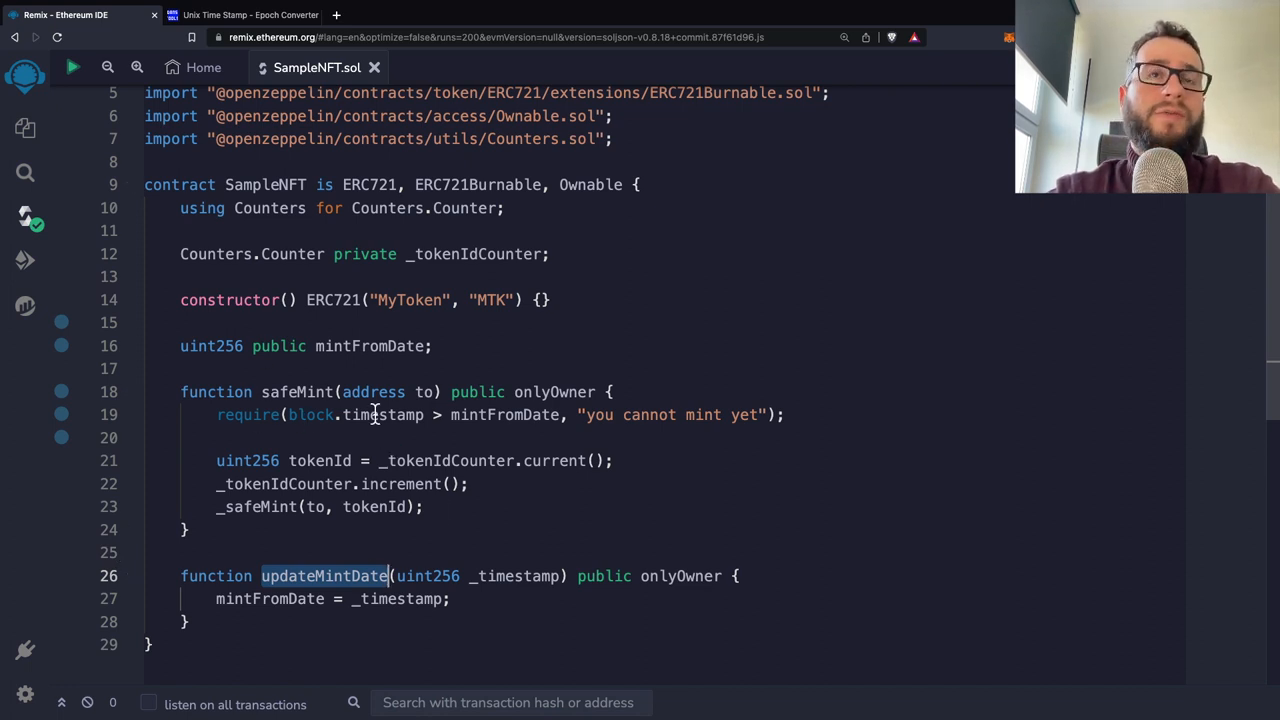
{"action": "left_click_drag", "start_coordinate": [288, 415], "coordinate": [424, 415]}
{"action": "double_click", "coordinate": [490, 415]}
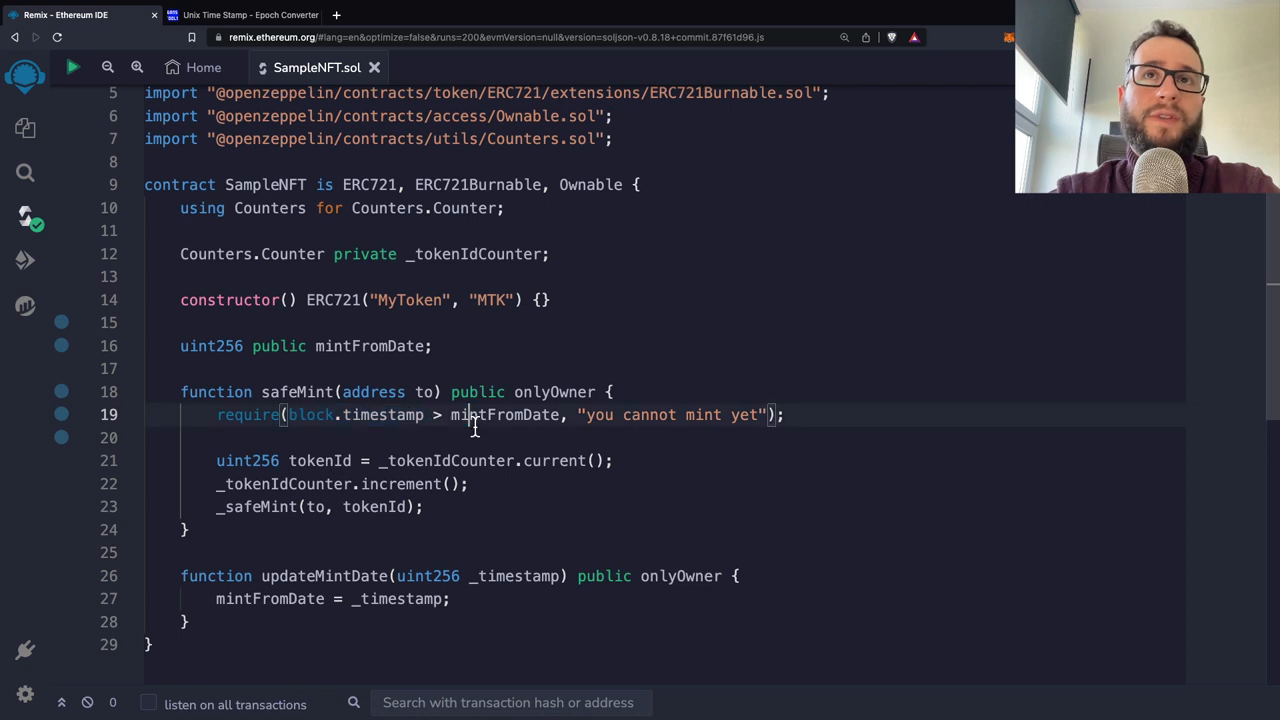
{"action": "left_click", "coordinate": [430, 346]}
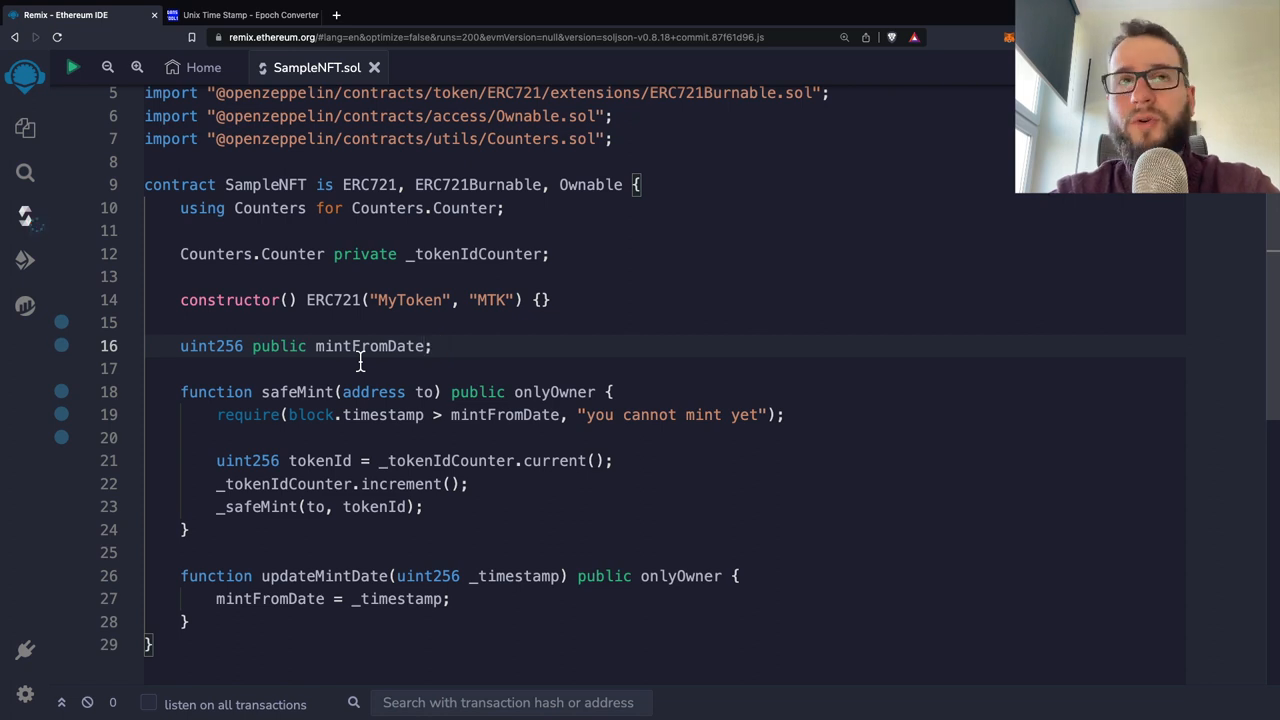
{"action": "left_click", "coordinate": [336, 622]}
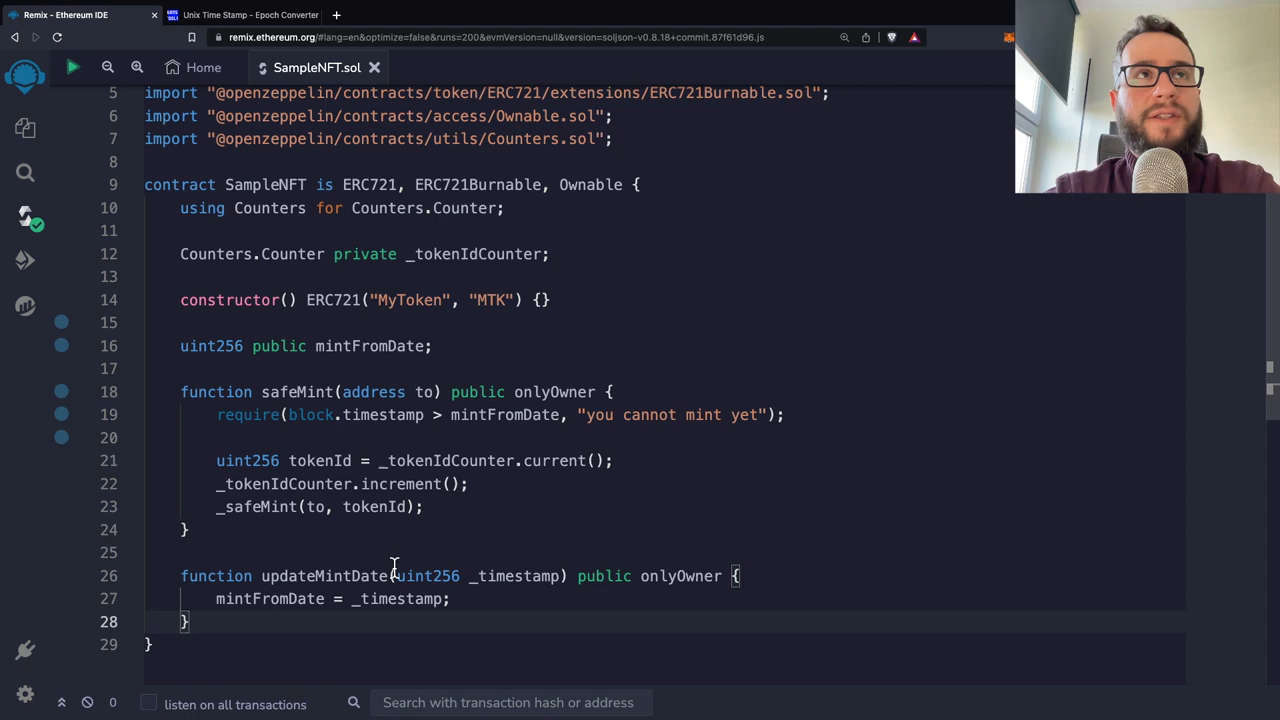
Deploy SampleNFT to the Remix VM and call safeMint with your own account address
{"action": "left_click", "coordinate": [26, 260]}
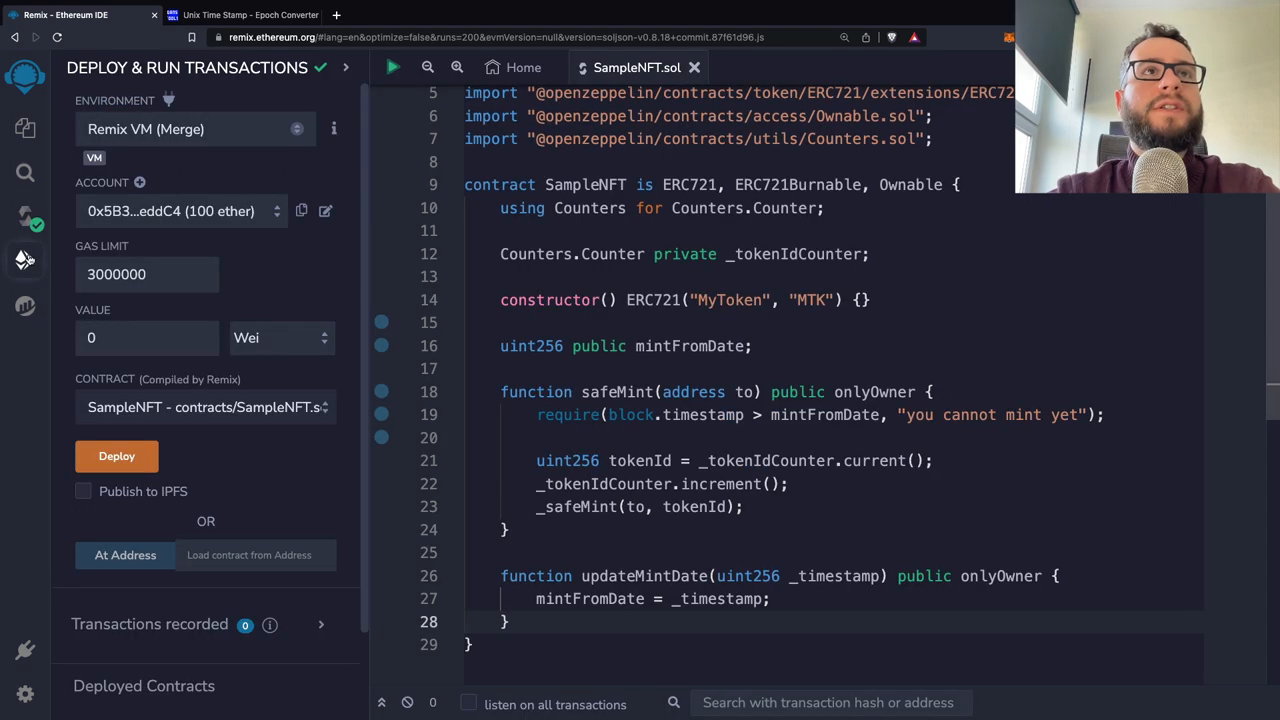
{"action": "left_click", "coordinate": [116, 456]}
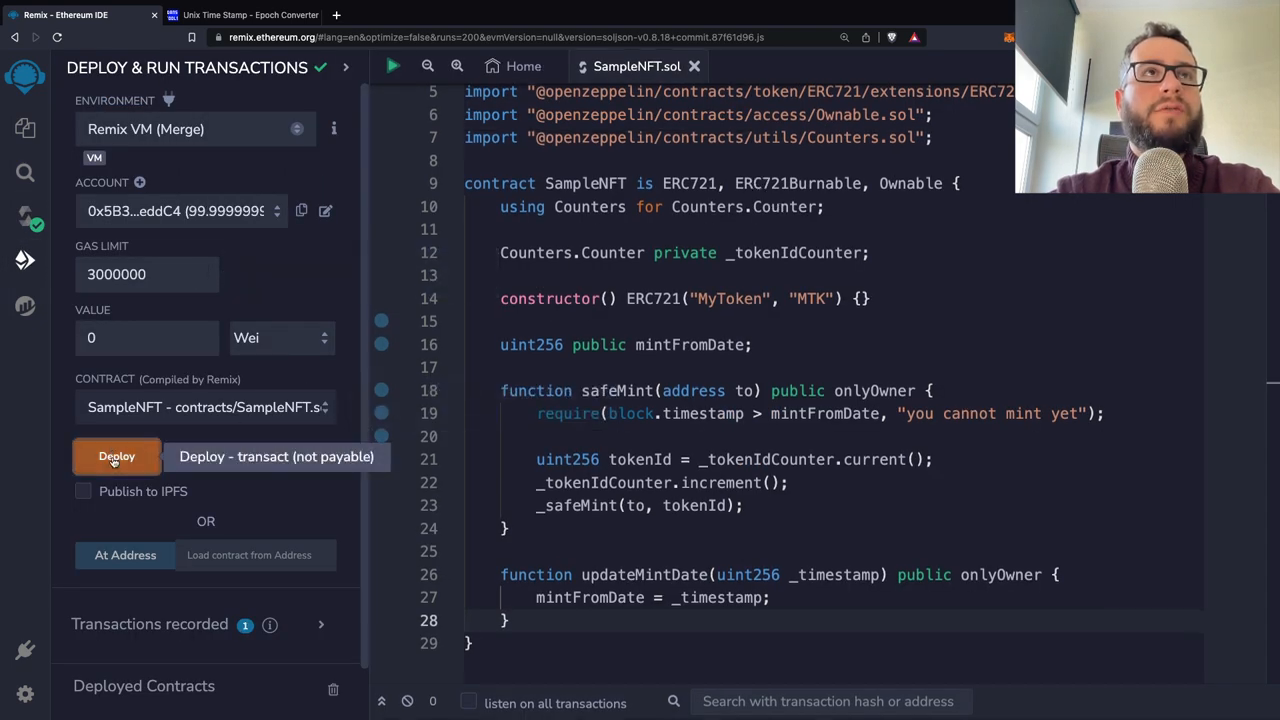
{"action": "scroll", "coordinate": [200, 420], "scroll_direction": "down", "scroll_amount": 1}
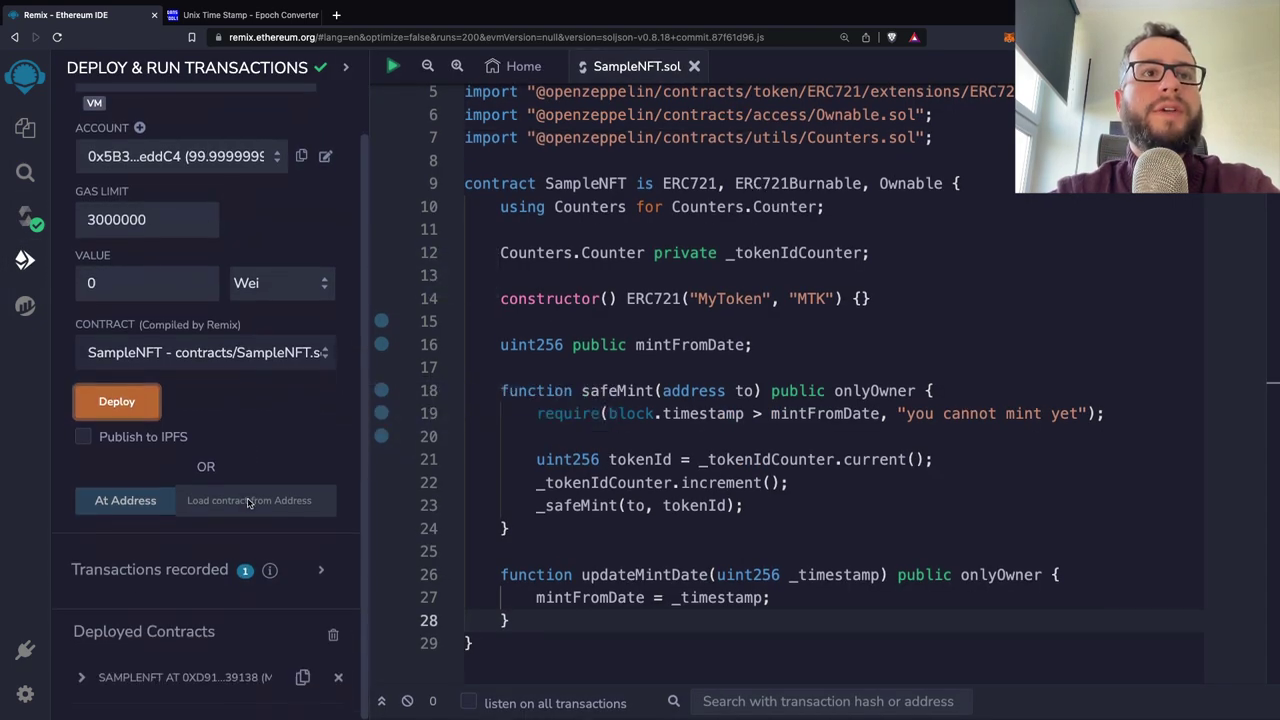
{"action": "left_click", "coordinate": [82, 677]}
{"action": "scroll", "coordinate": [160, 590], "scroll_direction": "down", "scroll_amount": 3}
{"action": "scroll", "coordinate": [163, 591], "scroll_direction": "down", "scroll_amount": 3}
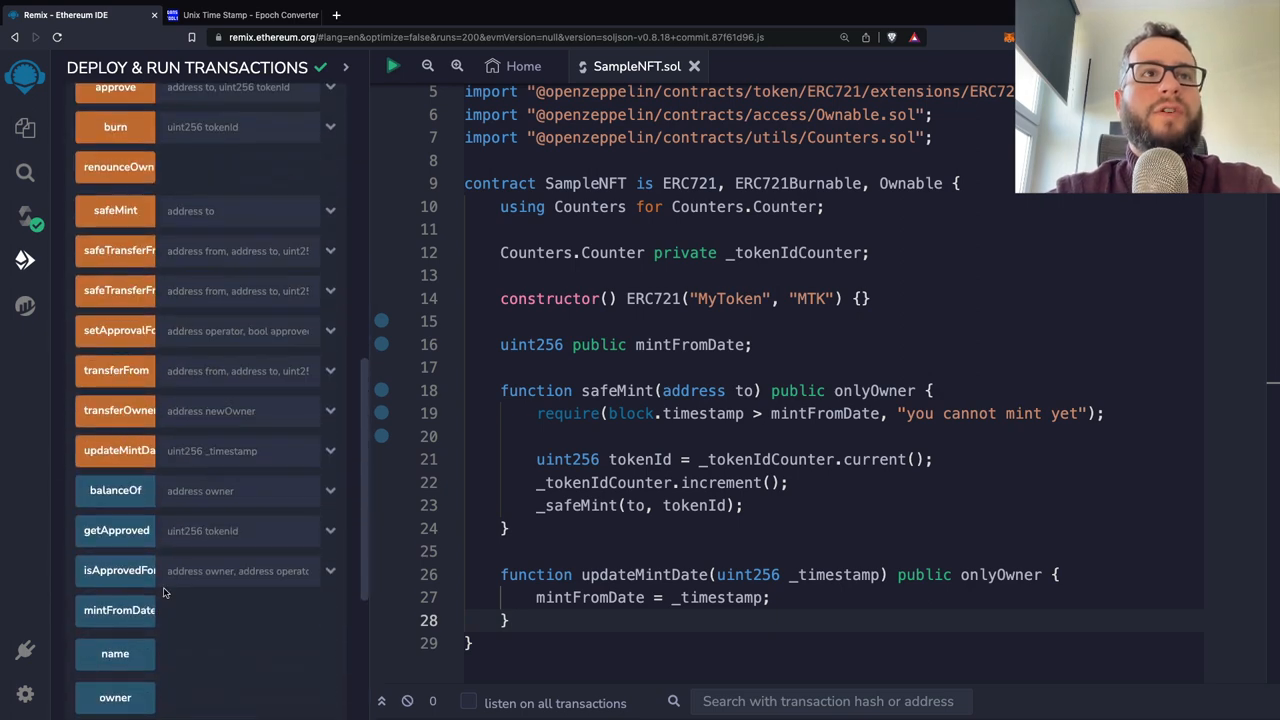
{"action": "scroll", "coordinate": [163, 591], "scroll_direction": "down", "scroll_amount": 2}
{"action": "scroll", "coordinate": [163, 591], "scroll_direction": "up", "scroll_amount": 1}
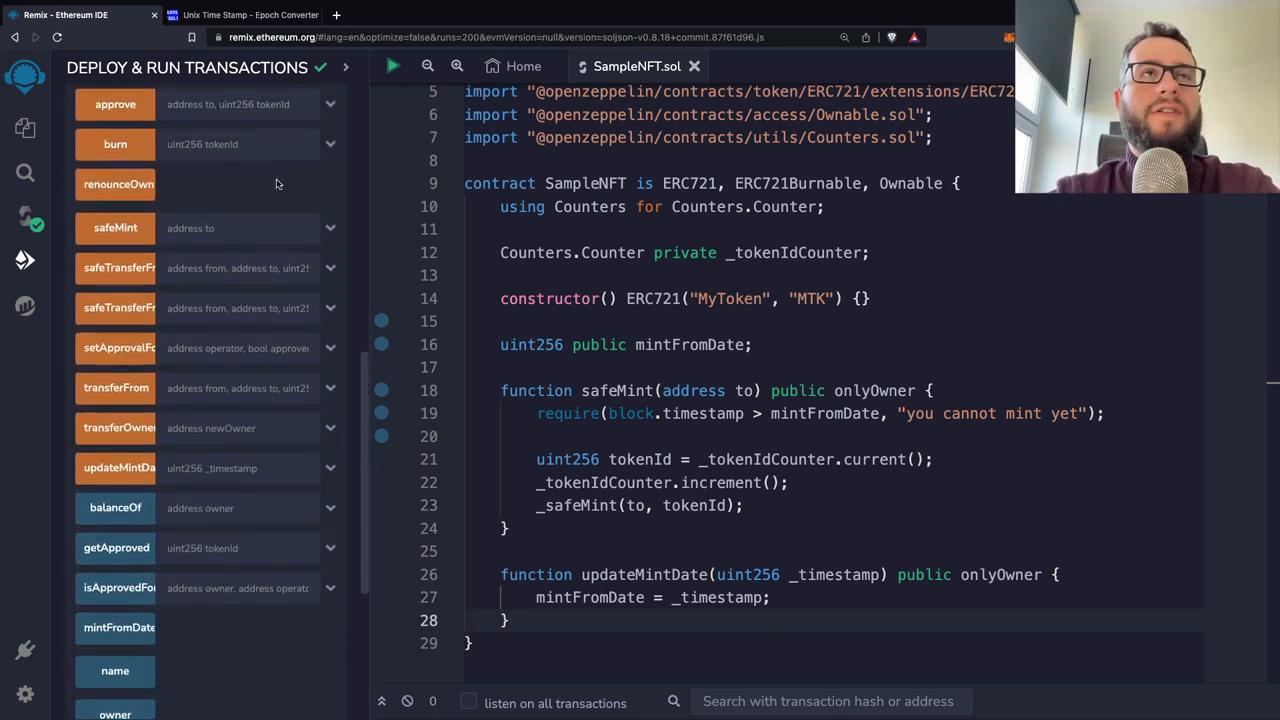
{"action": "scroll", "coordinate": [240, 250], "scroll_direction": "up", "scroll_amount": 5}
{"action": "scroll", "coordinate": [240, 250], "scroll_direction": "up", "scroll_amount": 3}
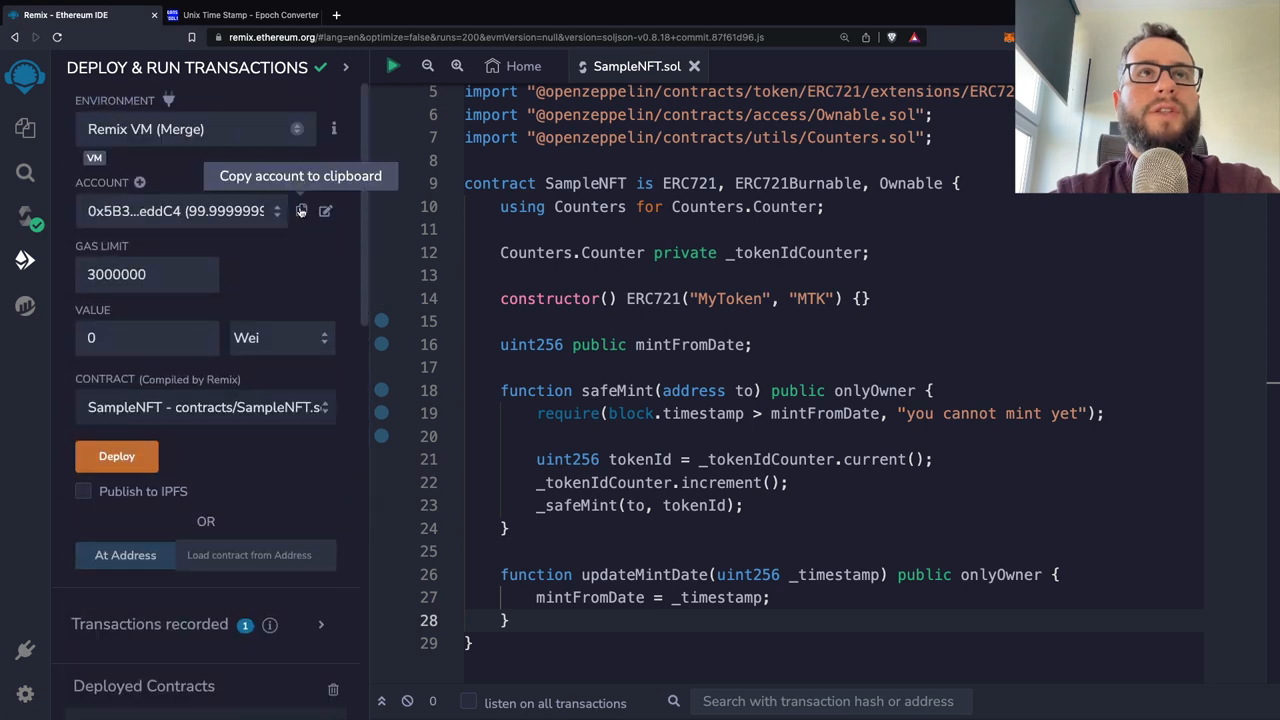
{"action": "scroll", "coordinate": [225, 392], "scroll_direction": "down", "scroll_amount": 6}
{"action": "scroll", "coordinate": [225, 392], "scroll_direction": "down", "scroll_amount": 1}
{"action": "left_click", "coordinate": [215, 400]}
{"action": "key", "text": "ctrl+v"}
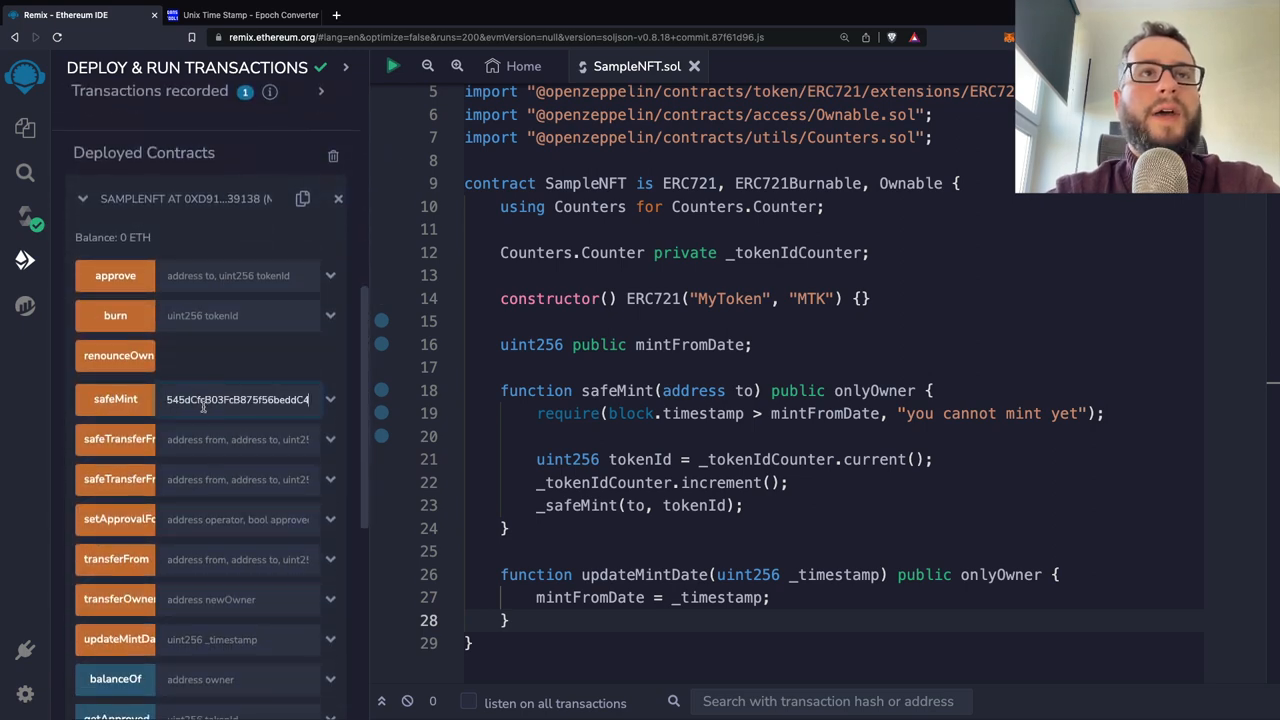
{"action": "left_click", "coordinate": [115, 399]}
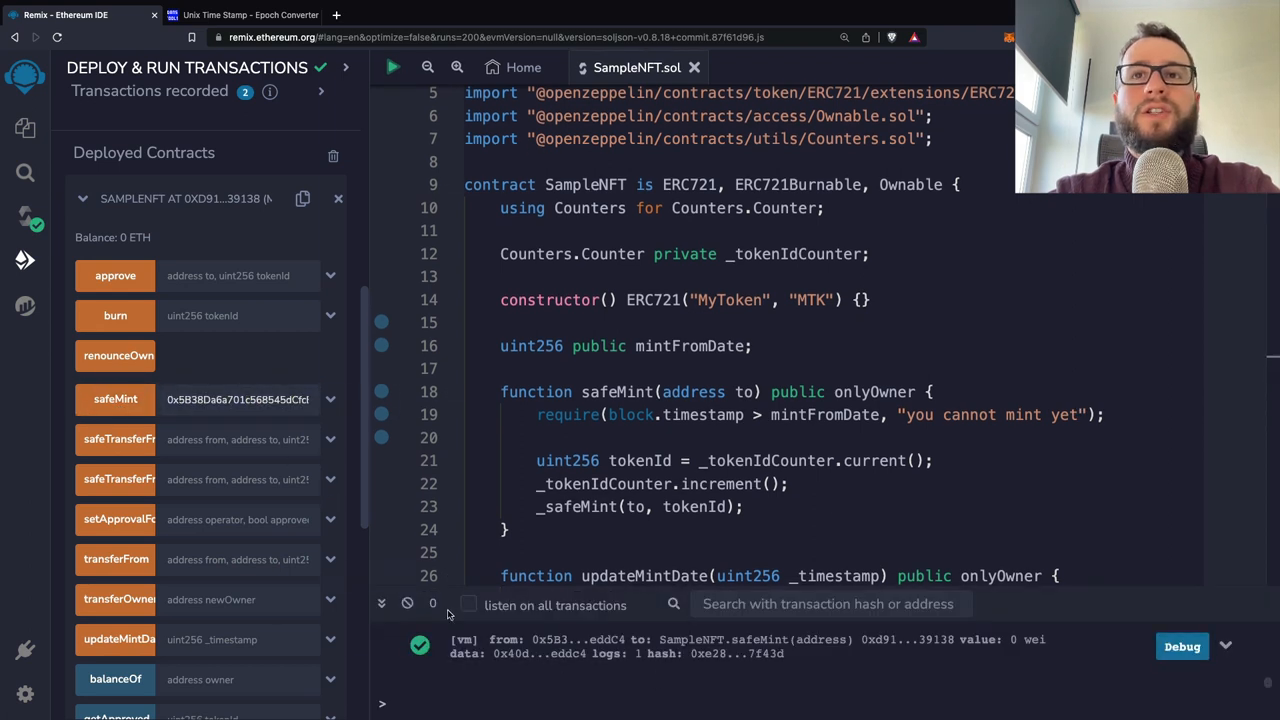
{"action": "scroll", "coordinate": [640, 440], "scroll_direction": "down", "scroll_amount": 2}
{"action": "scroll", "coordinate": [678, 395], "scroll_direction": "up", "scroll_amount": 3}
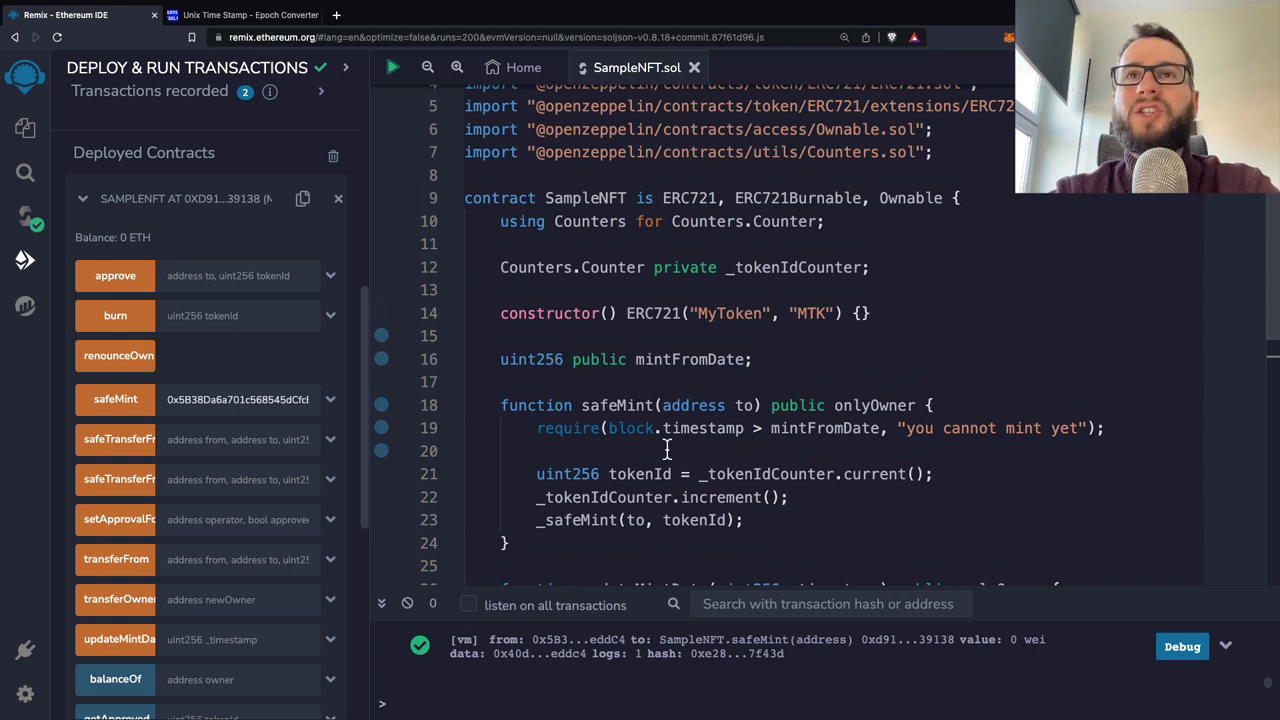
{"action": "scroll", "coordinate": [666, 450], "scroll_direction": "down", "scroll_amount": 1}
Review the require check, expand updateMintDate, and switch to the Unix converter
{"action": "left_click_drag", "start_coordinate": [609, 428], "coordinate": [768, 428]}
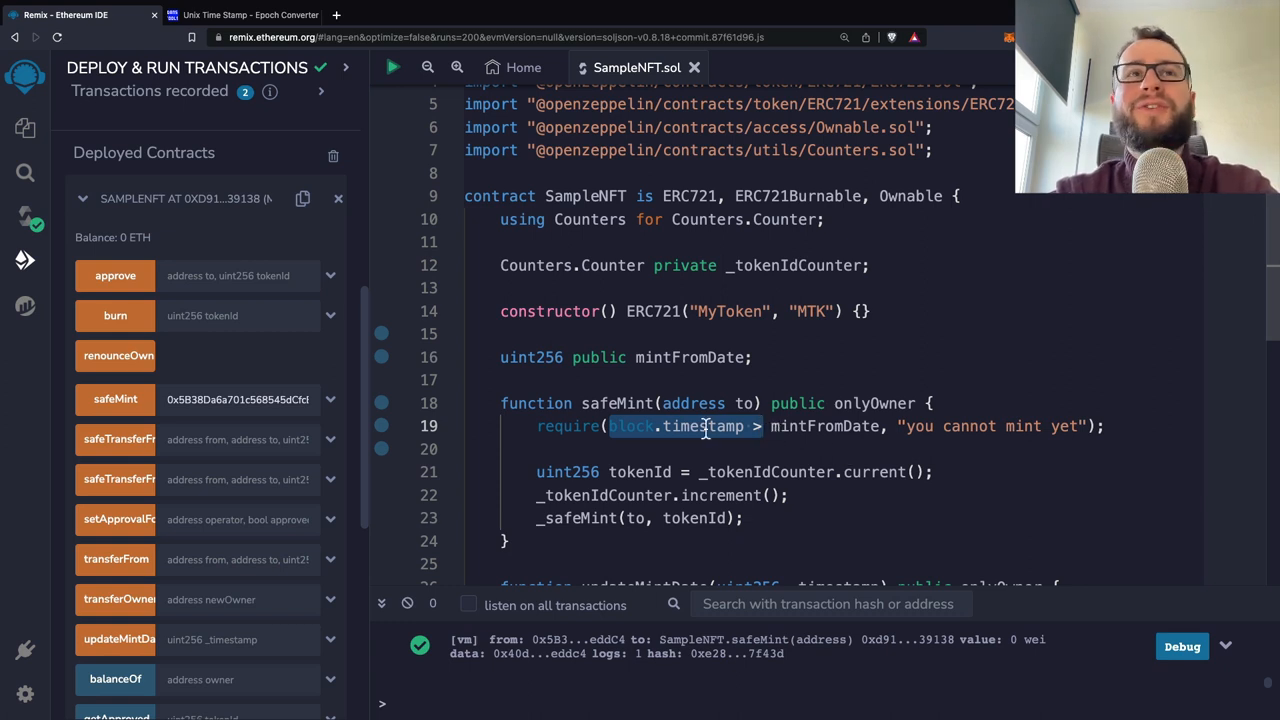
{"action": "left_click", "coordinate": [330, 641]}
{"action": "scroll", "coordinate": [235, 617], "scroll_direction": "down", "scroll_amount": 2}
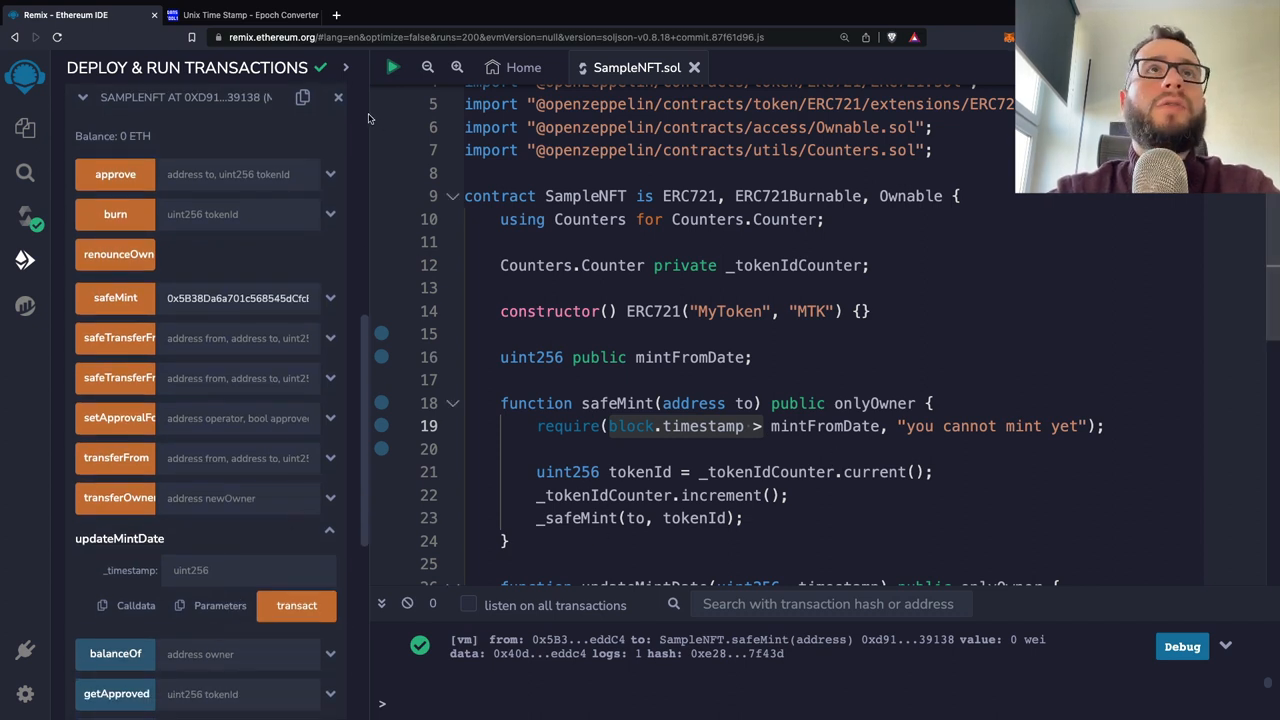
{"action": "left_click", "coordinate": [243, 14]}
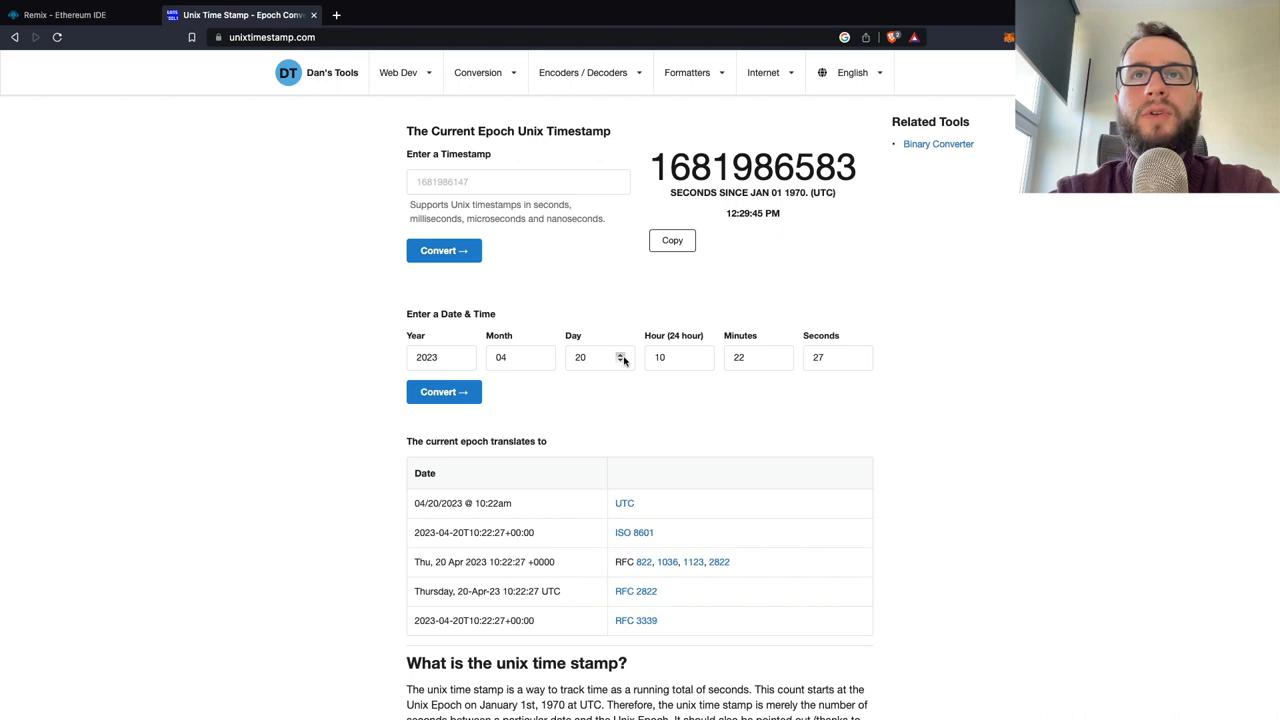
Enter 2023/04/21 10:00:00 in the date fields and convert it to a Unix timestamp
{"action": "left_click", "coordinate": [620, 353]}
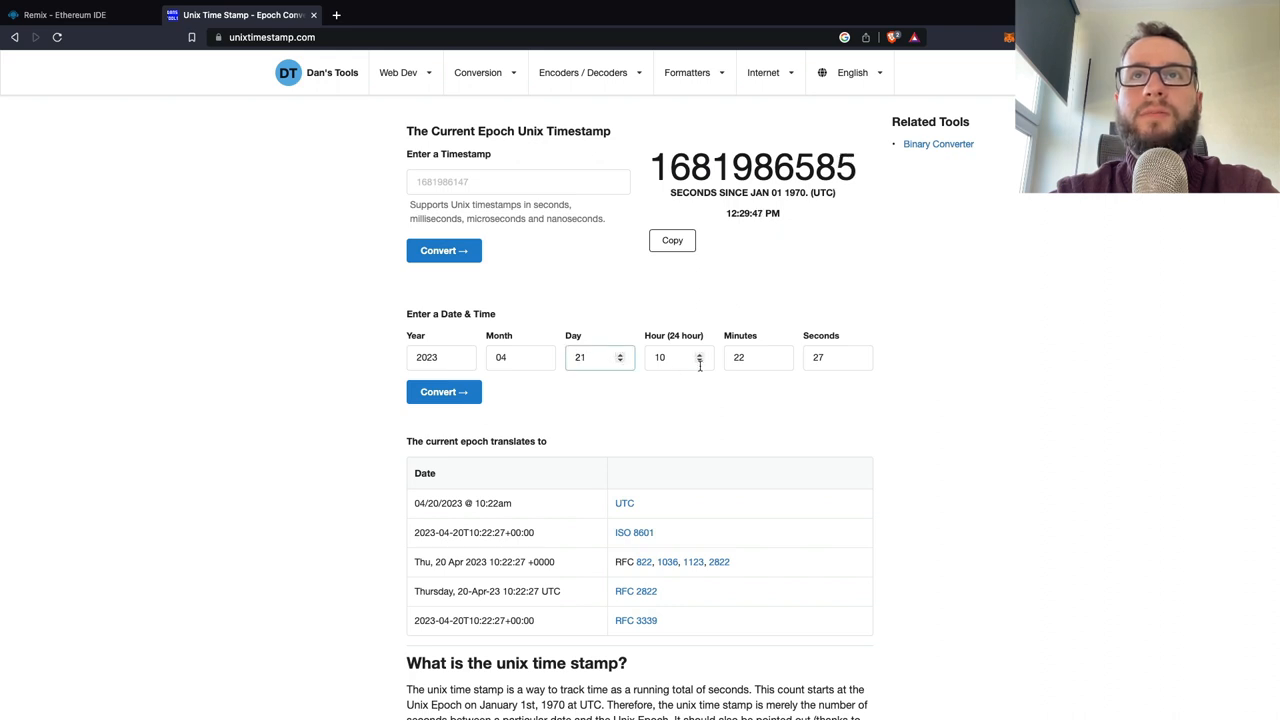
{"action": "double_click", "coordinate": [740, 358]}
{"action": "type", "text": "00"}
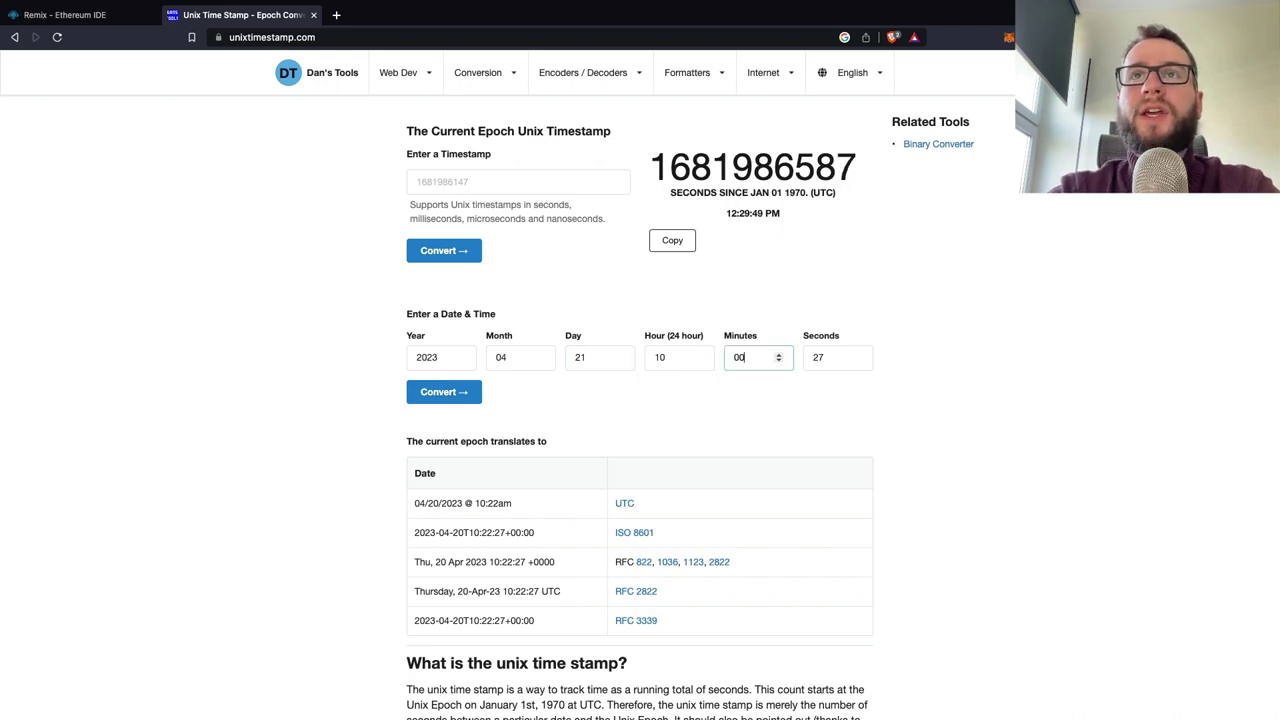
{"action": "key", "text": "Tab"}
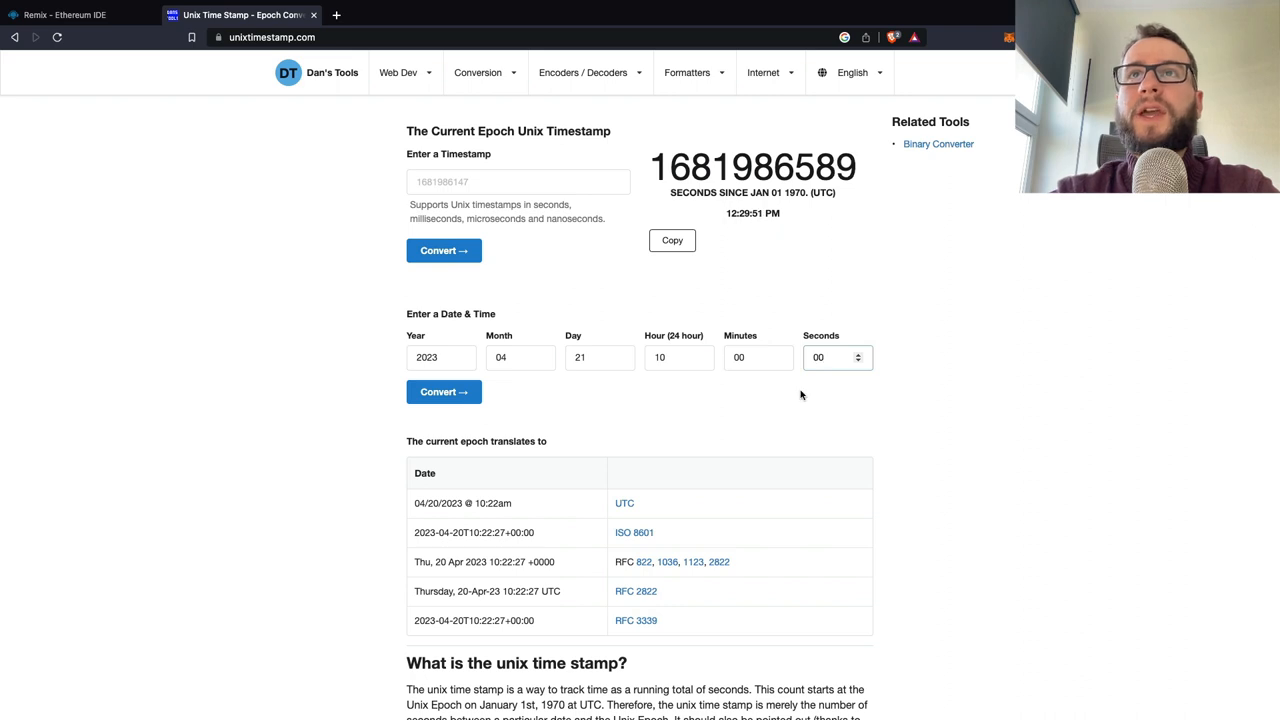
{"action": "left_click", "coordinate": [810, 408]}
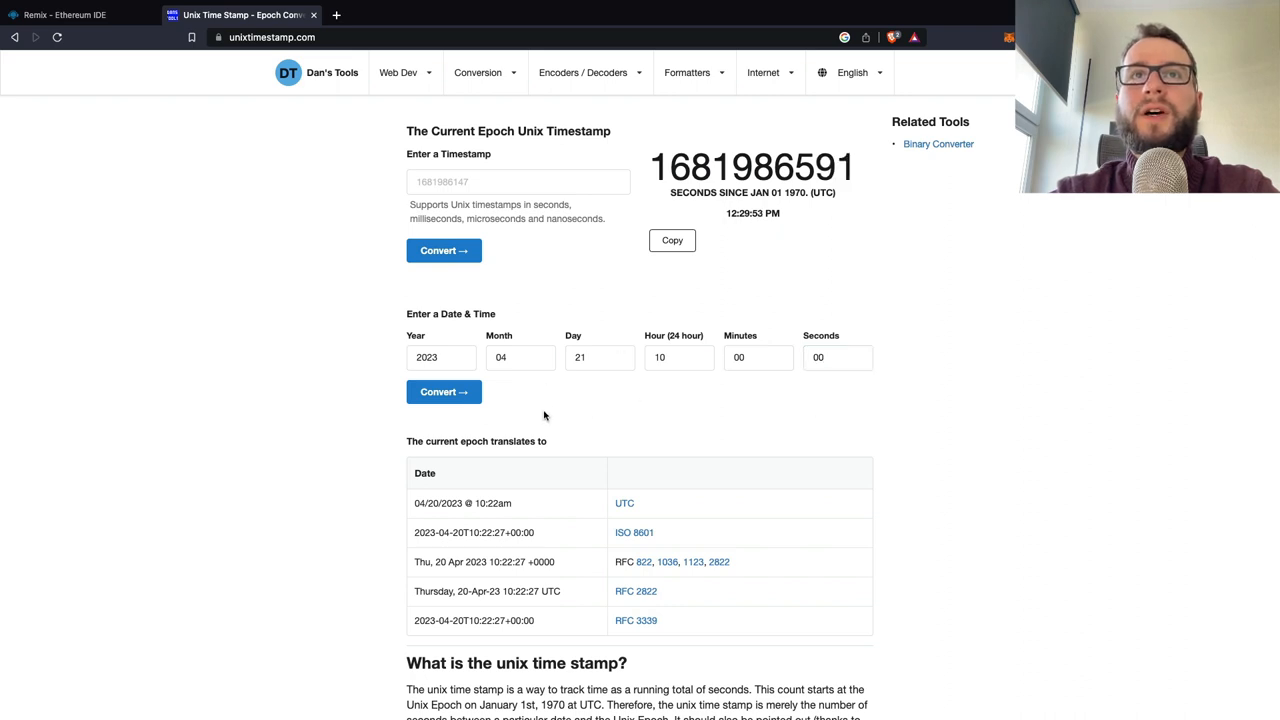
{"action": "left_click", "coordinate": [466, 394]}
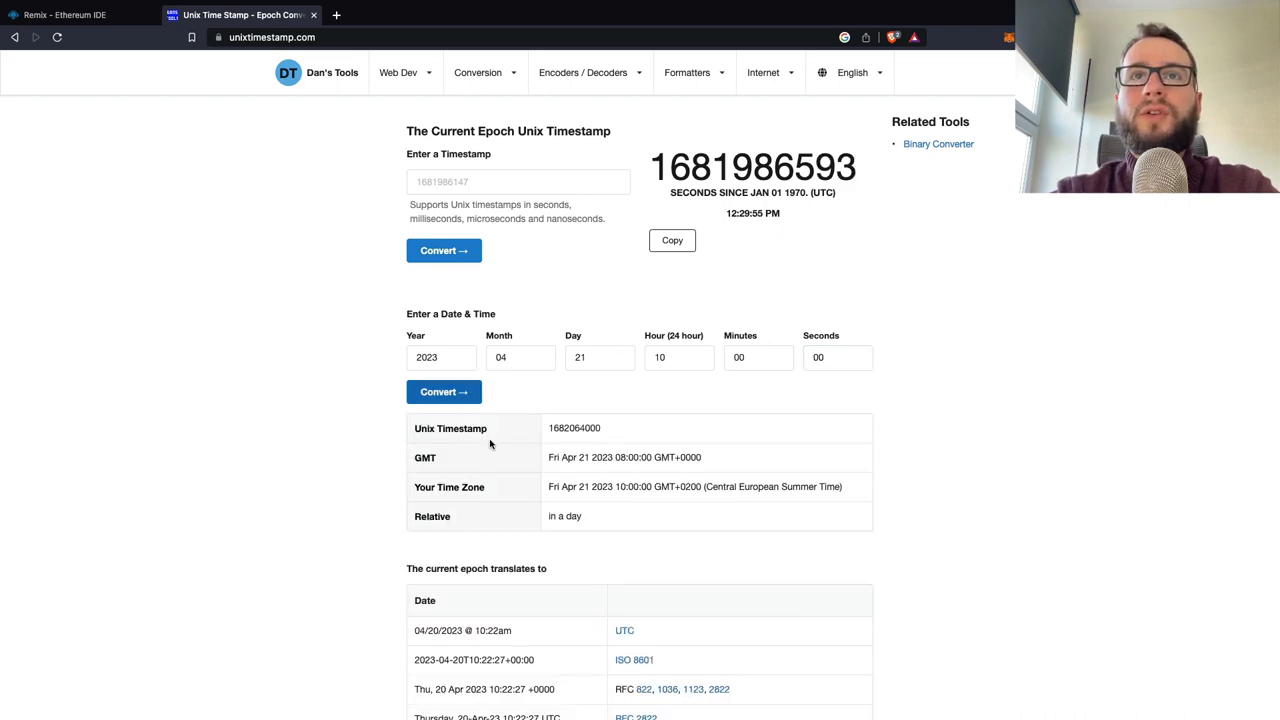
{"action": "double_click", "coordinate": [420, 460]}
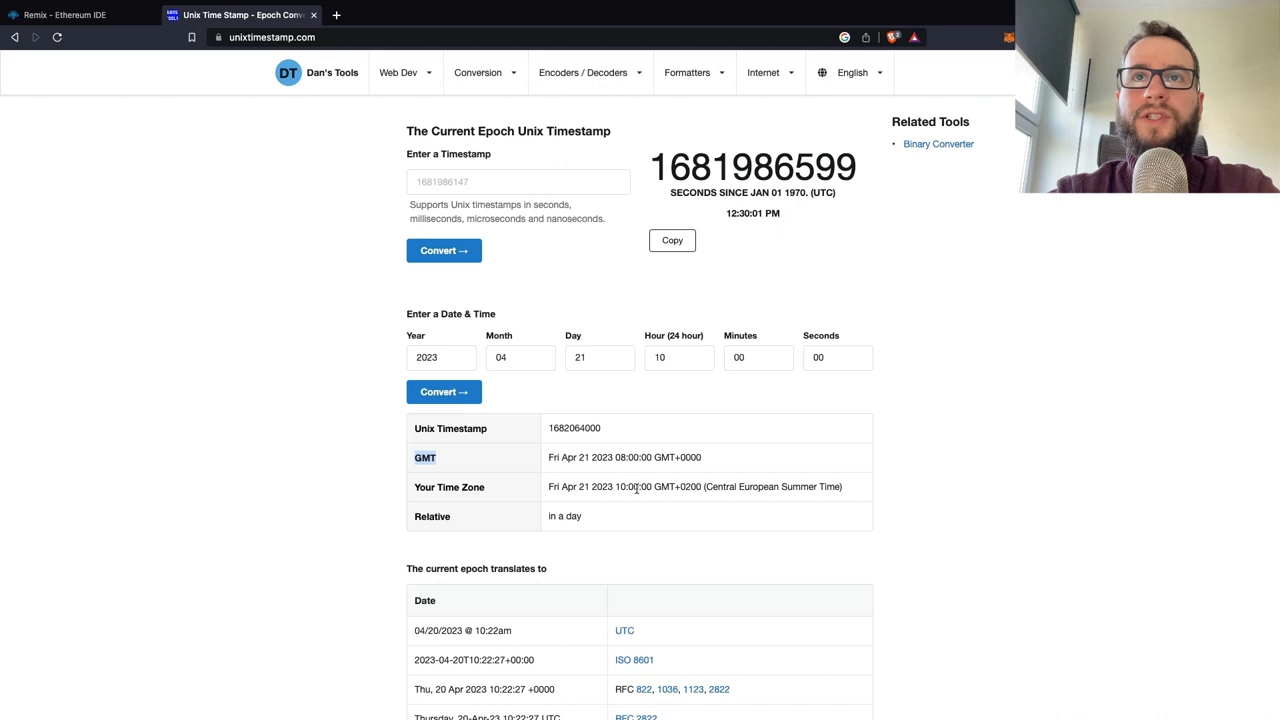
{"action": "left_click_drag", "start_coordinate": [704, 487], "coordinate": [559, 487]}
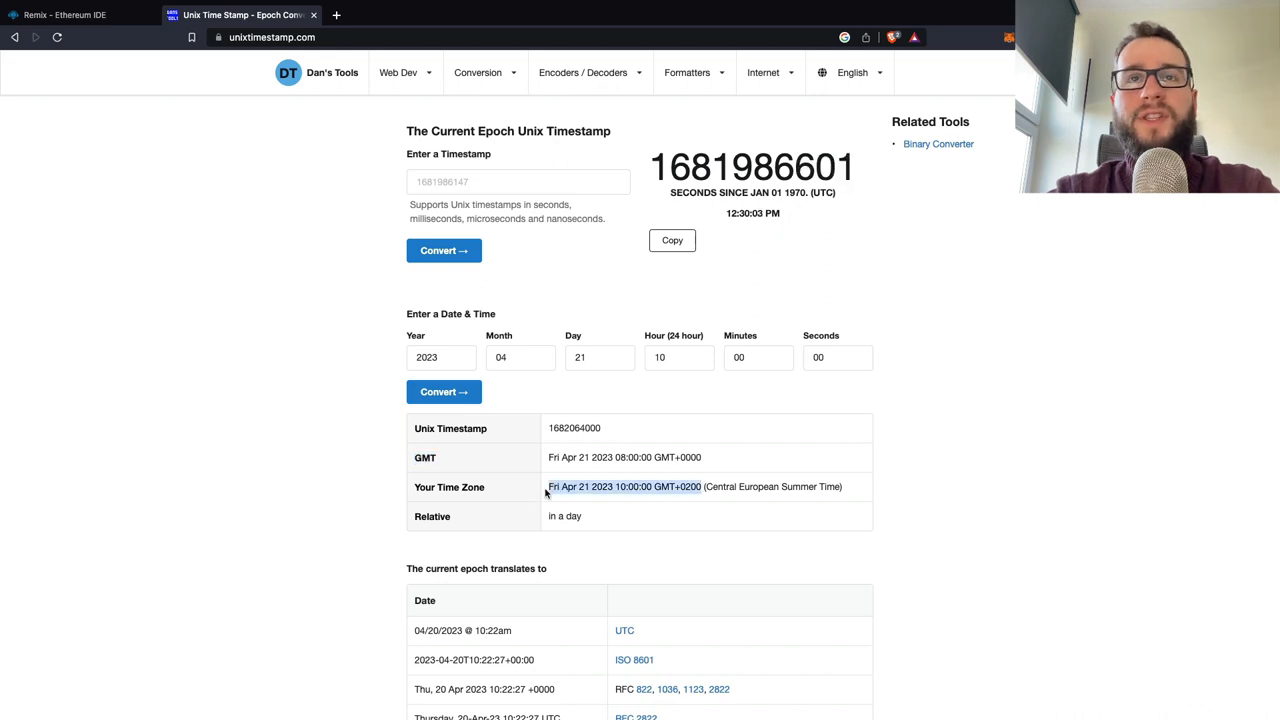
{"action": "left_click", "coordinate": [549, 486]}
{"action": "double_click", "coordinate": [549, 486]}
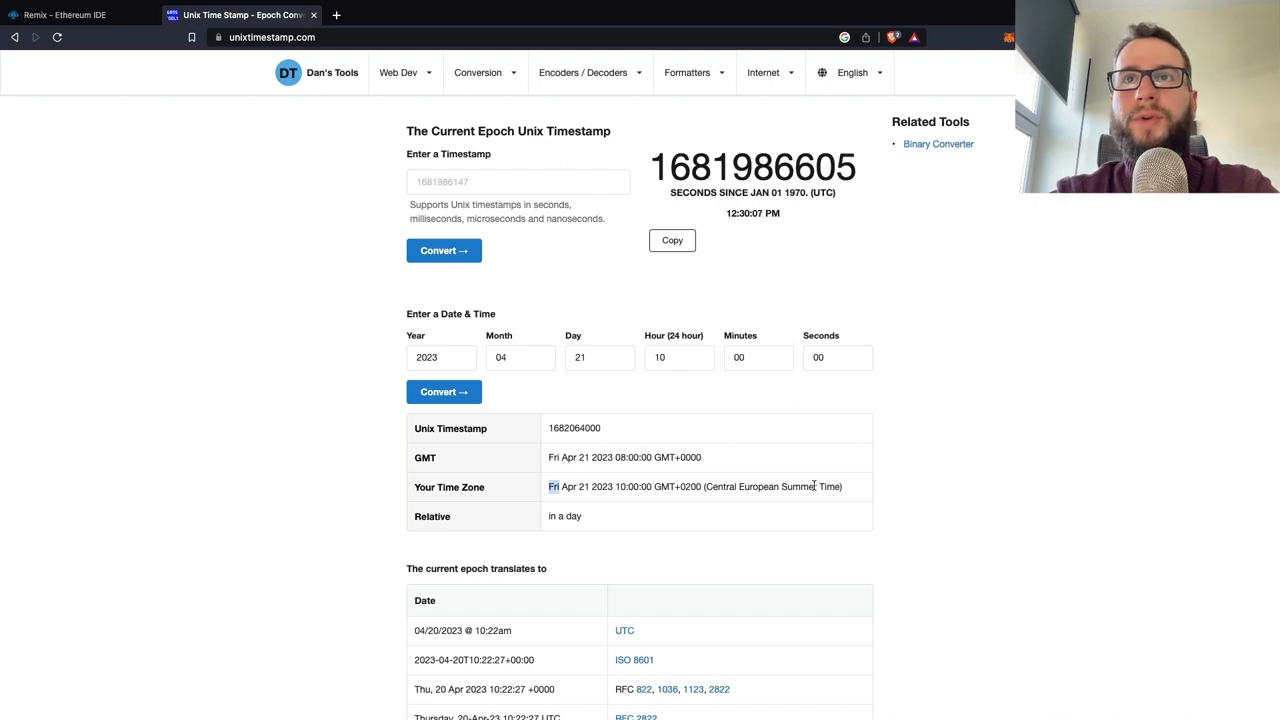
{"action": "double_click", "coordinate": [584, 428]}
{"action": "key", "text": "ctrl+c"}
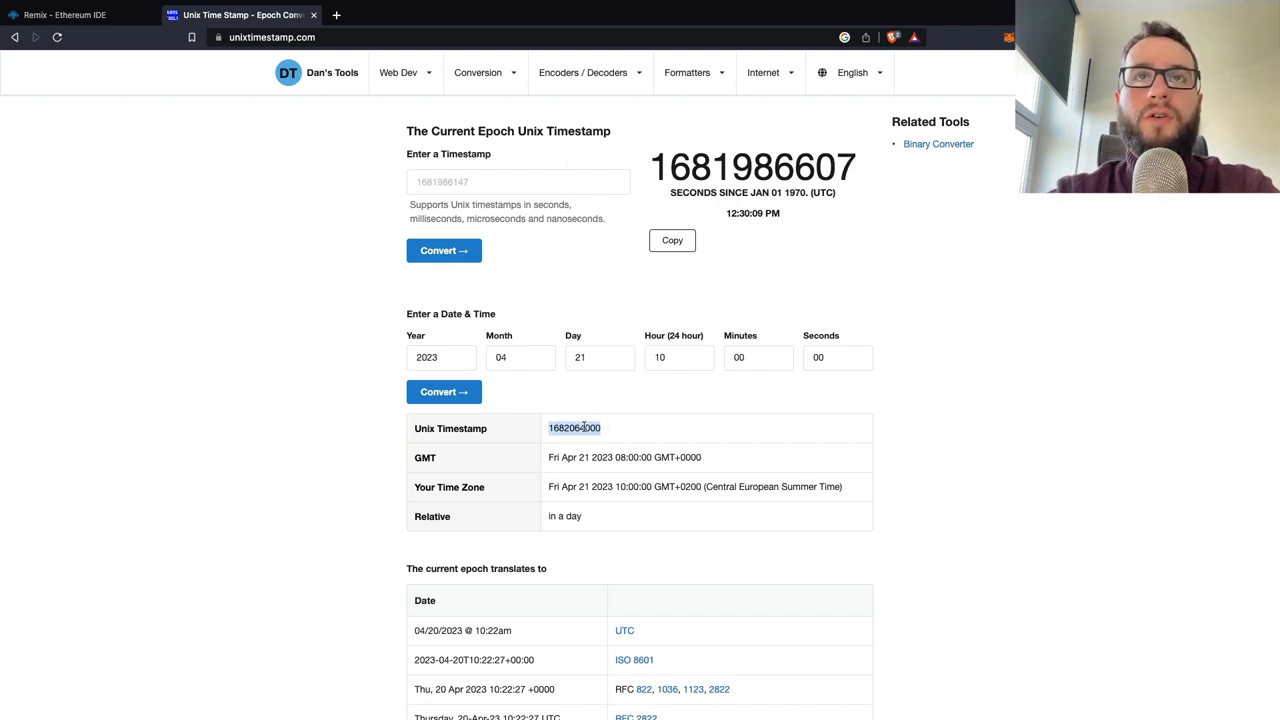
{"action": "left_click", "coordinate": [60, 14]}
{"action": "left_click", "coordinate": [195, 570]}
{"action": "key", "text": "ctrl+v"}
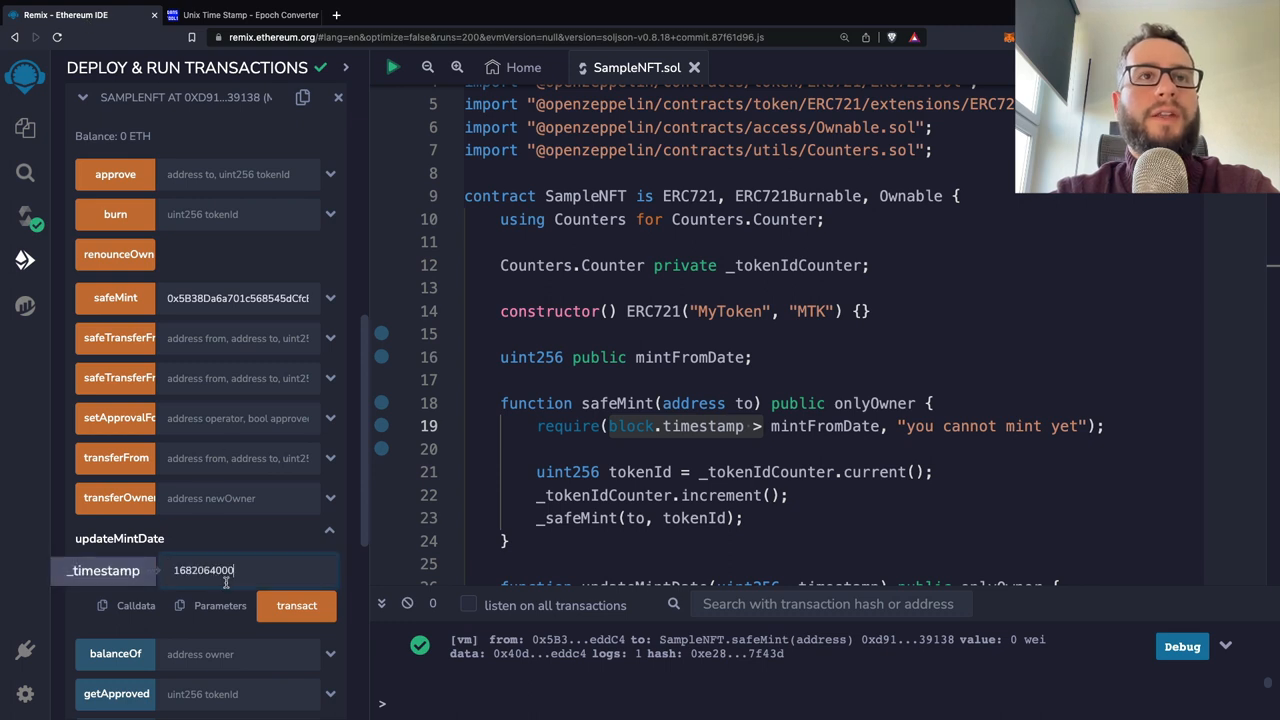
{"action": "left_click", "coordinate": [296, 605]}
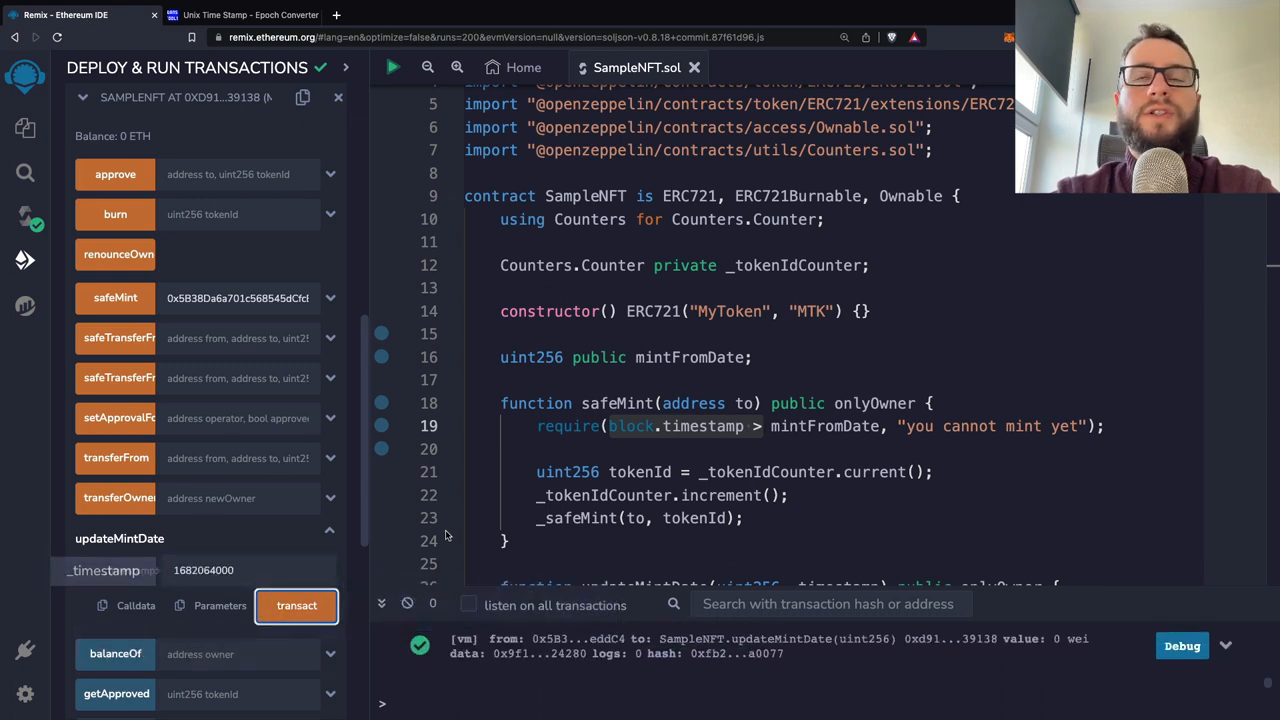
Call safeMint and read the 'you cannot mint yet' revert, then return to the converter
{"action": "left_click", "coordinate": [115, 297]}
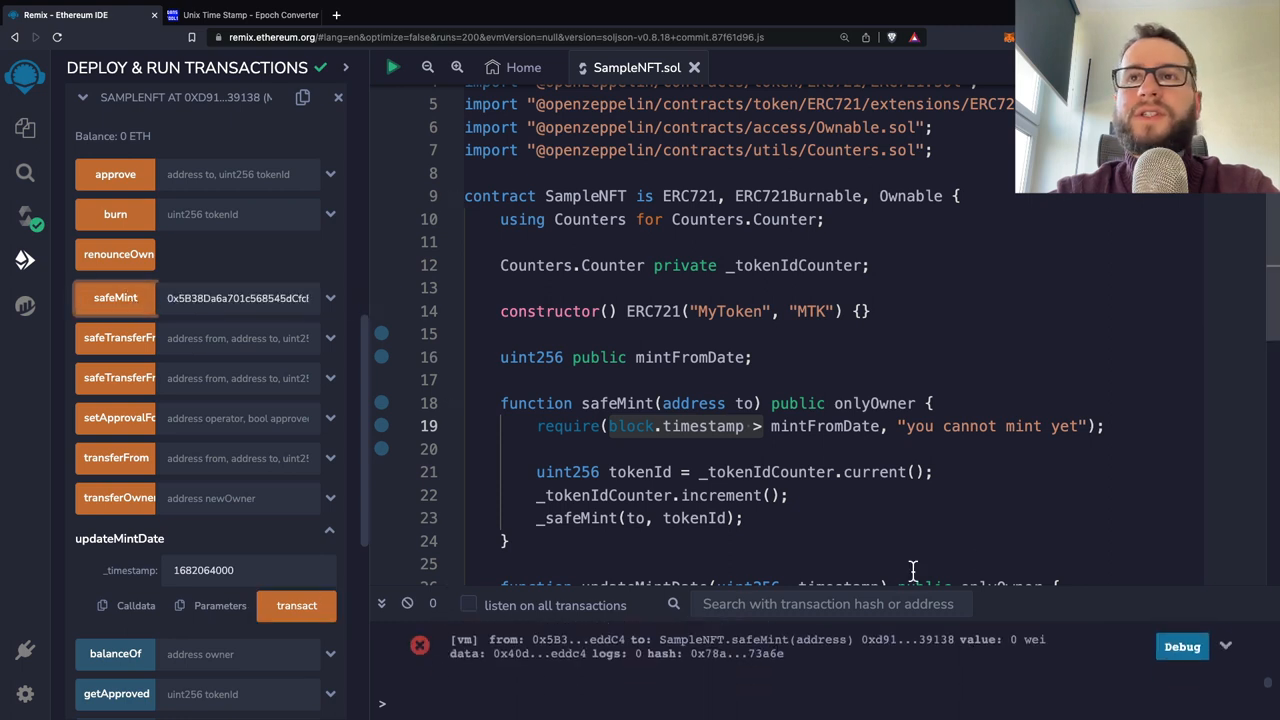
{"action": "left_click_drag", "start_coordinate": [1008, 586], "coordinate": [1008, 448]}
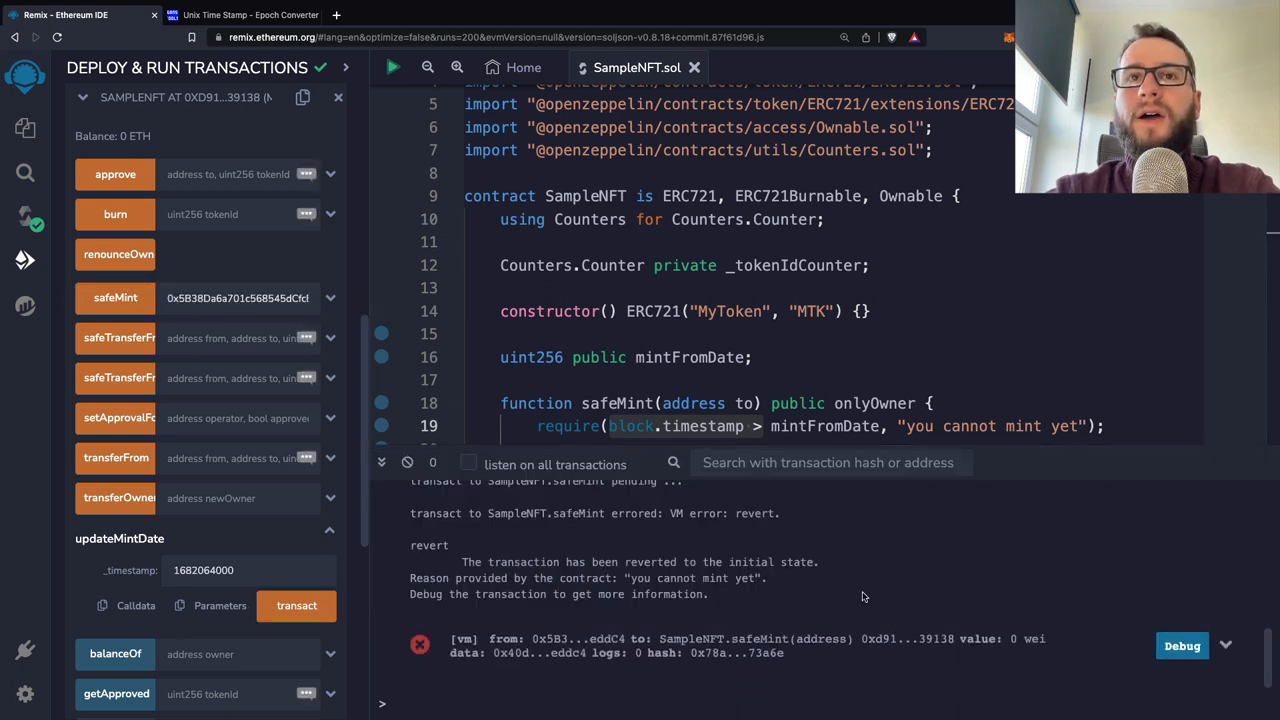
{"action": "left_click_drag", "start_coordinate": [632, 578], "coordinate": [740, 578]}
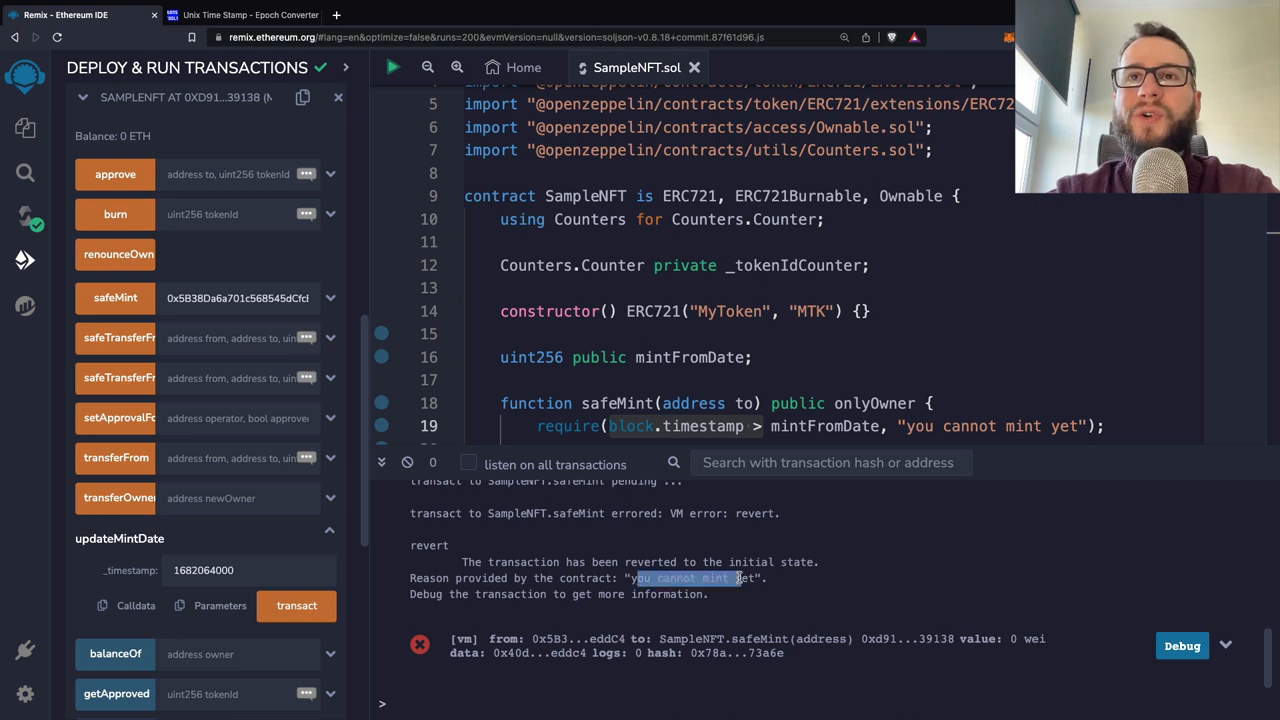
{"action": "scroll", "coordinate": [705, 415], "scroll_direction": "down", "scroll_amount": 3}
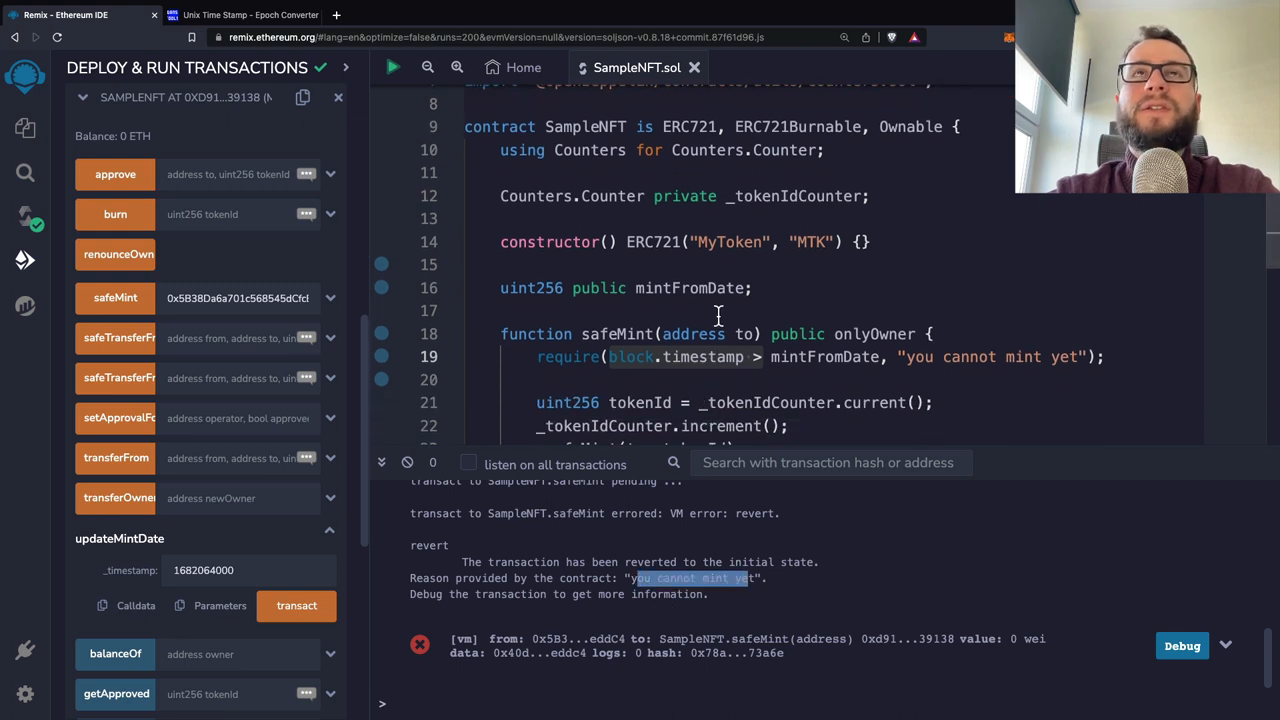
{"action": "left_click", "coordinate": [245, 15]}
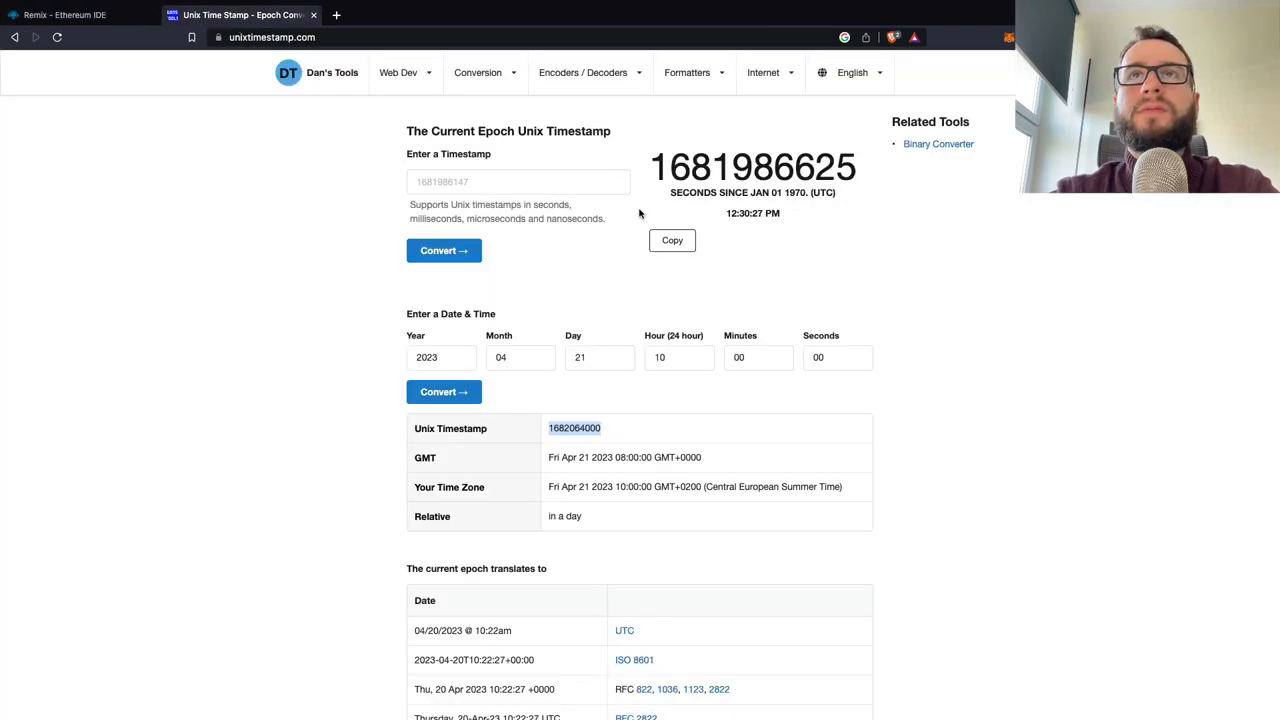
{"action": "left_click", "coordinate": [683, 163]}
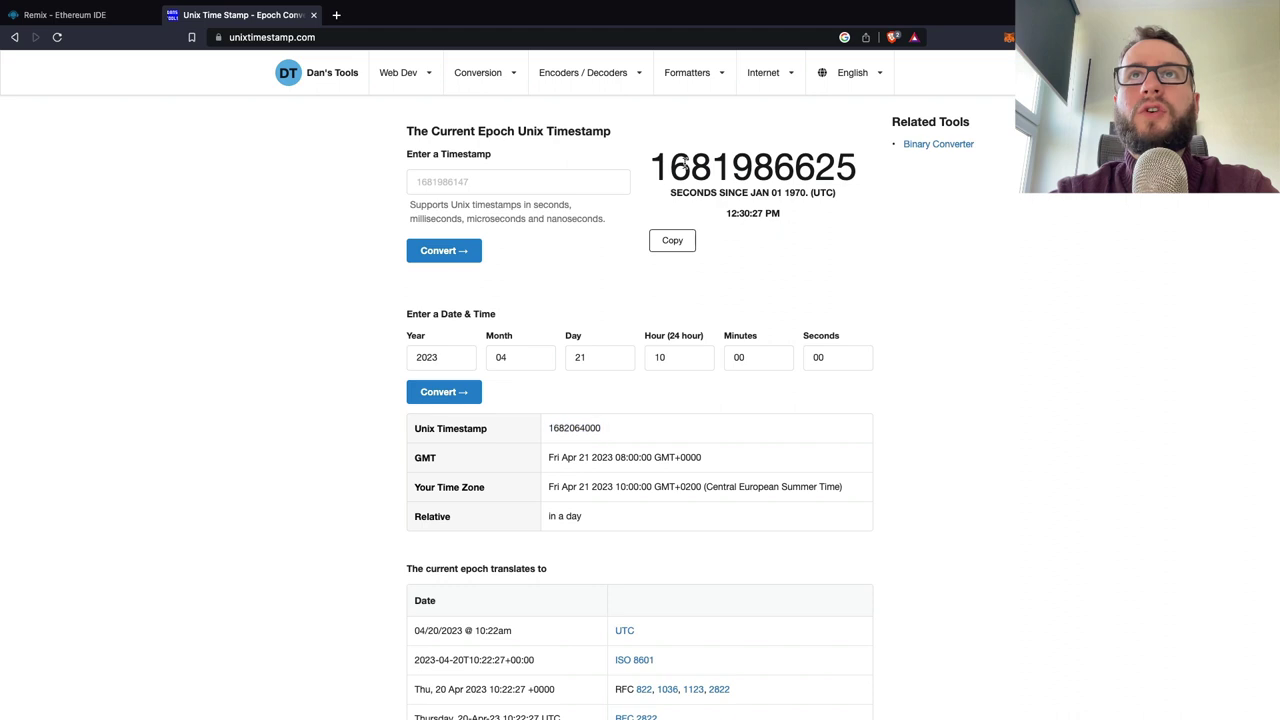
{"action": "left_click", "coordinate": [672, 240]}
{"action": "left_click", "coordinate": [66, 15]}
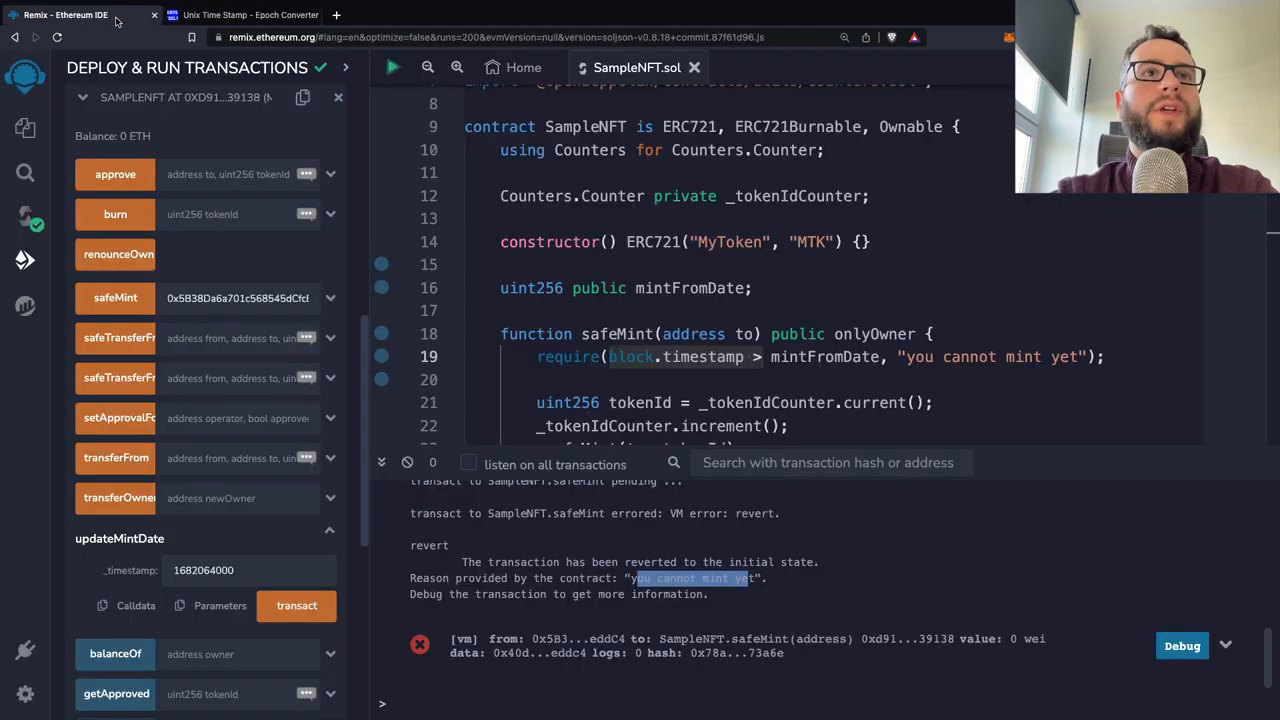
{"action": "left_click", "coordinate": [203, 570]}
{"action": "key", "text": "ctrl+a"}
{"action": "key", "text": "ctrl+v"}
{"action": "left_click", "coordinate": [296, 605]}
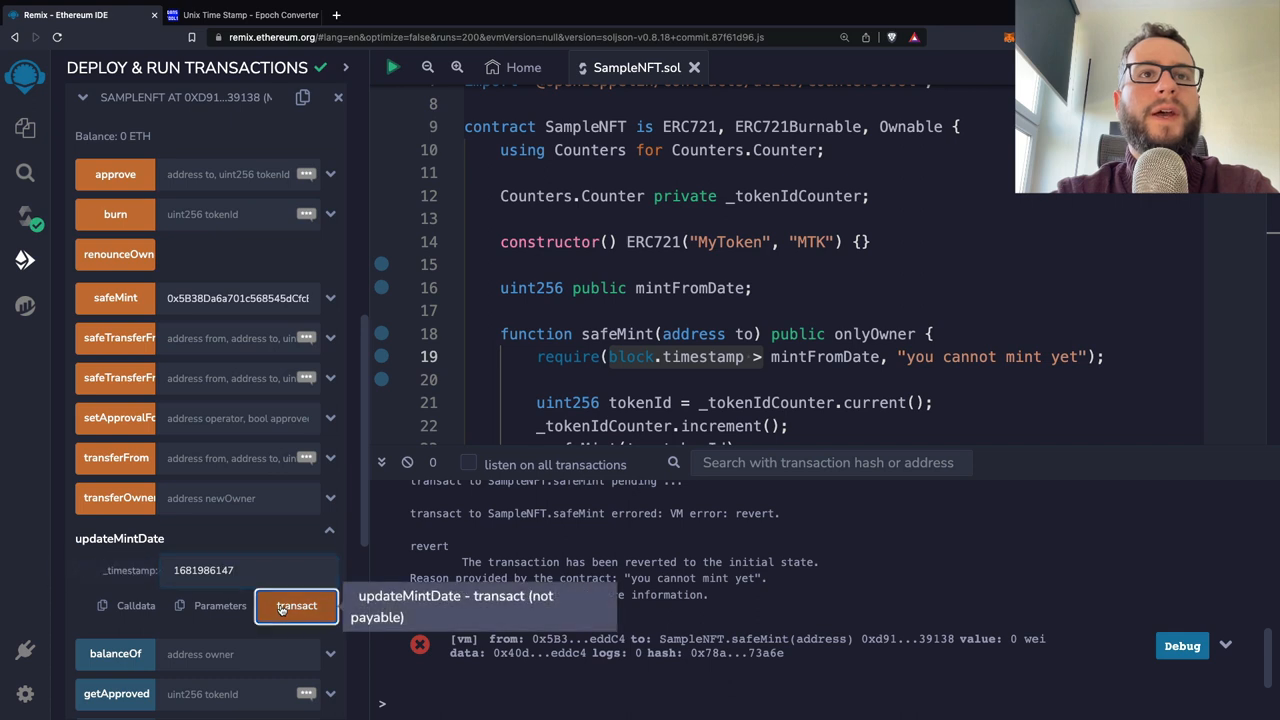
Mint a token with safeMint, which now succeeds, and collapse the terminal to review the require check
{"action": "left_click", "coordinate": [117, 299]}
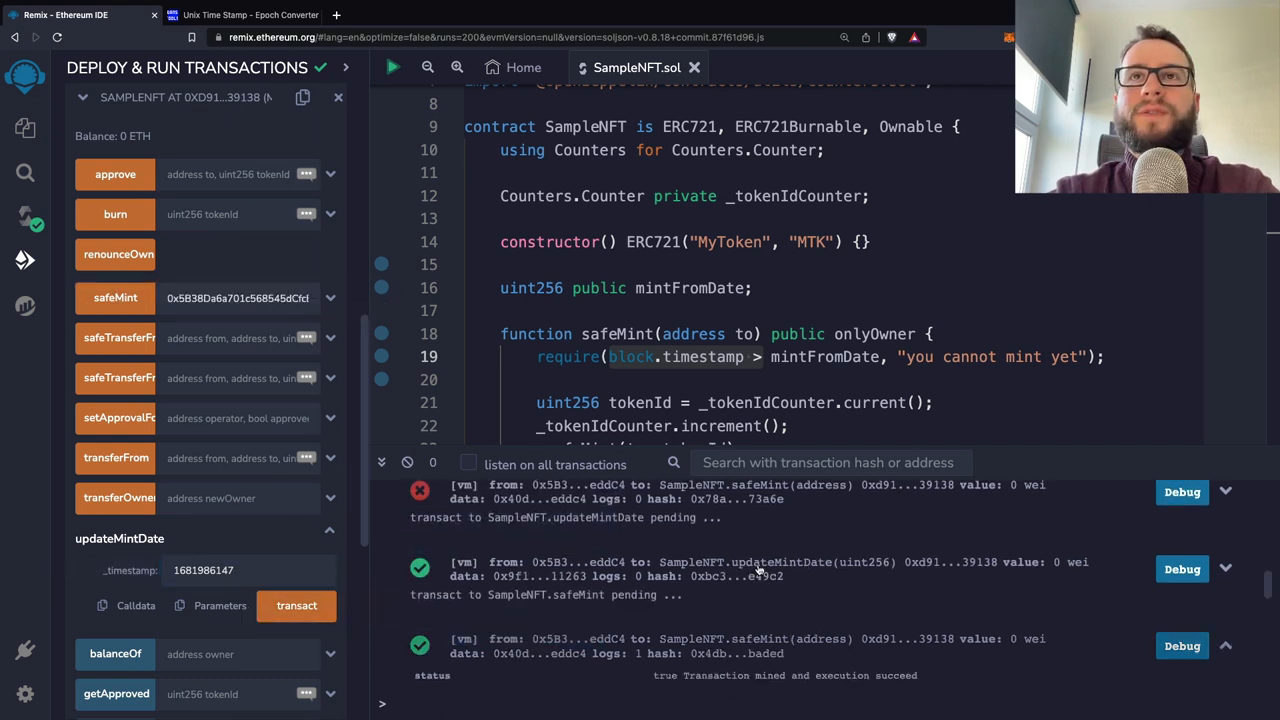
{"action": "left_click_drag", "start_coordinate": [762, 357], "coordinate": [618, 360]}
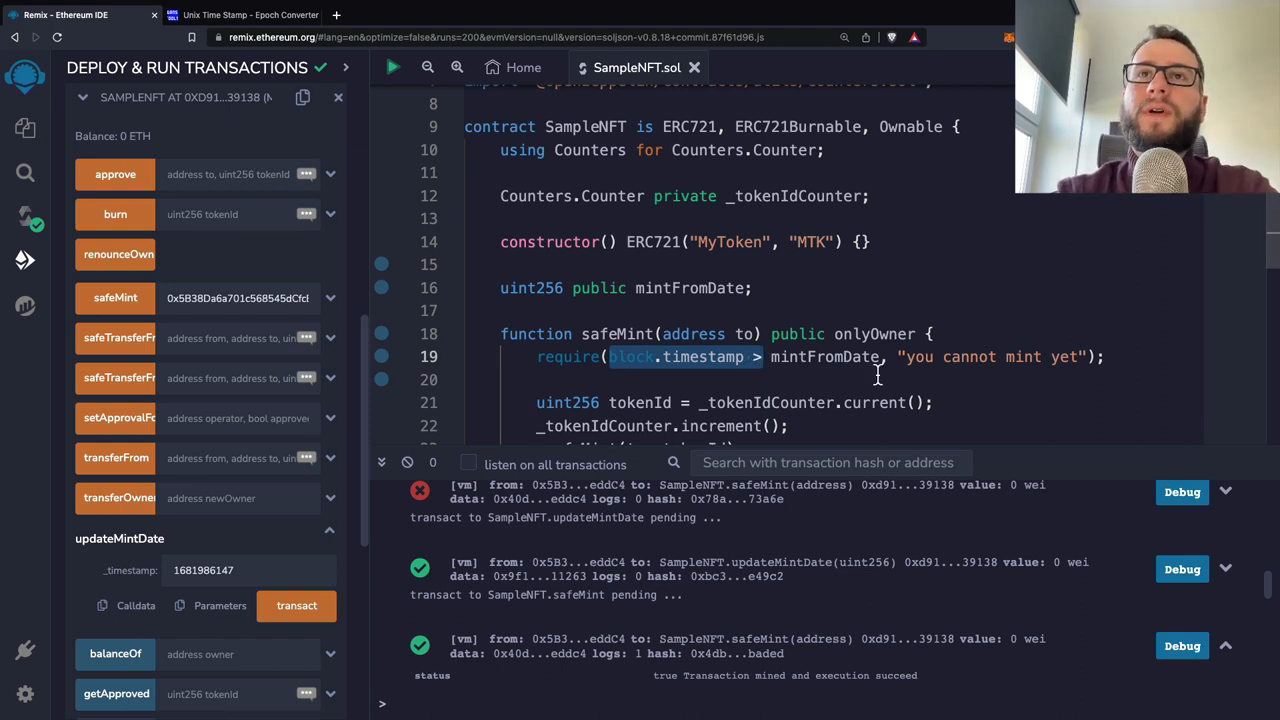
{"action": "left_click", "coordinate": [381, 462]}
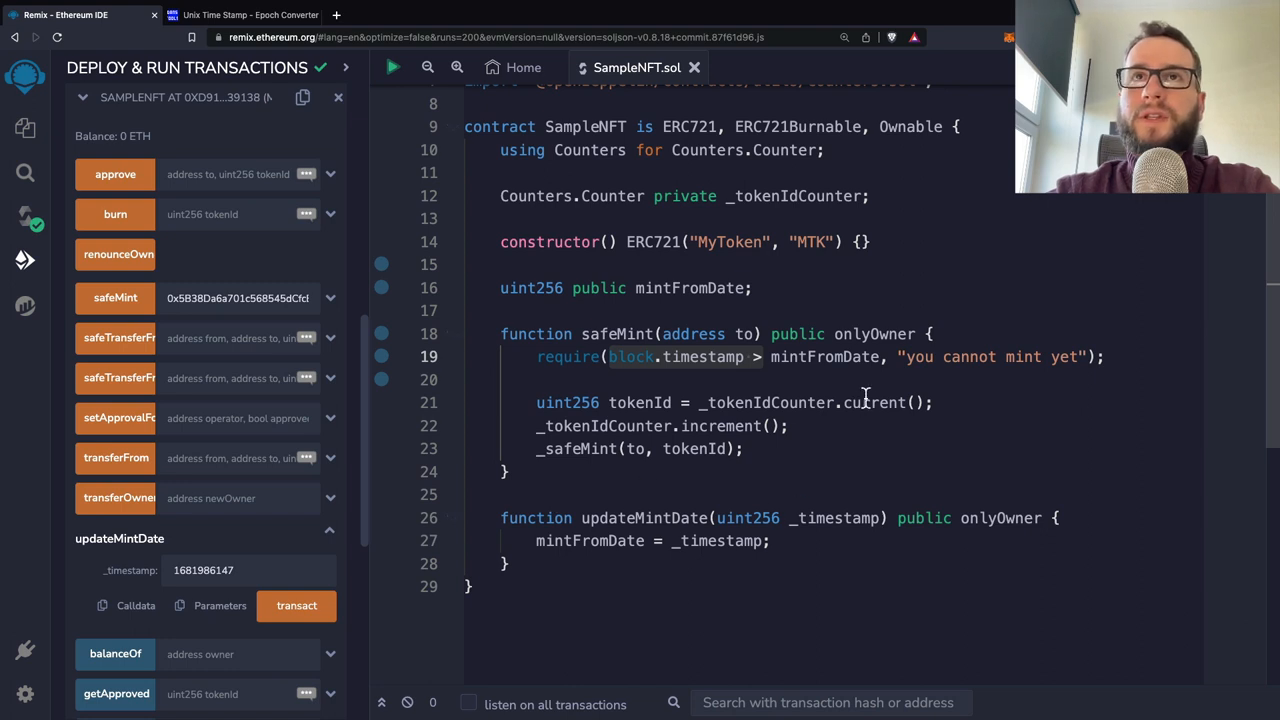
{"action": "left_click", "coordinate": [666, 360]}
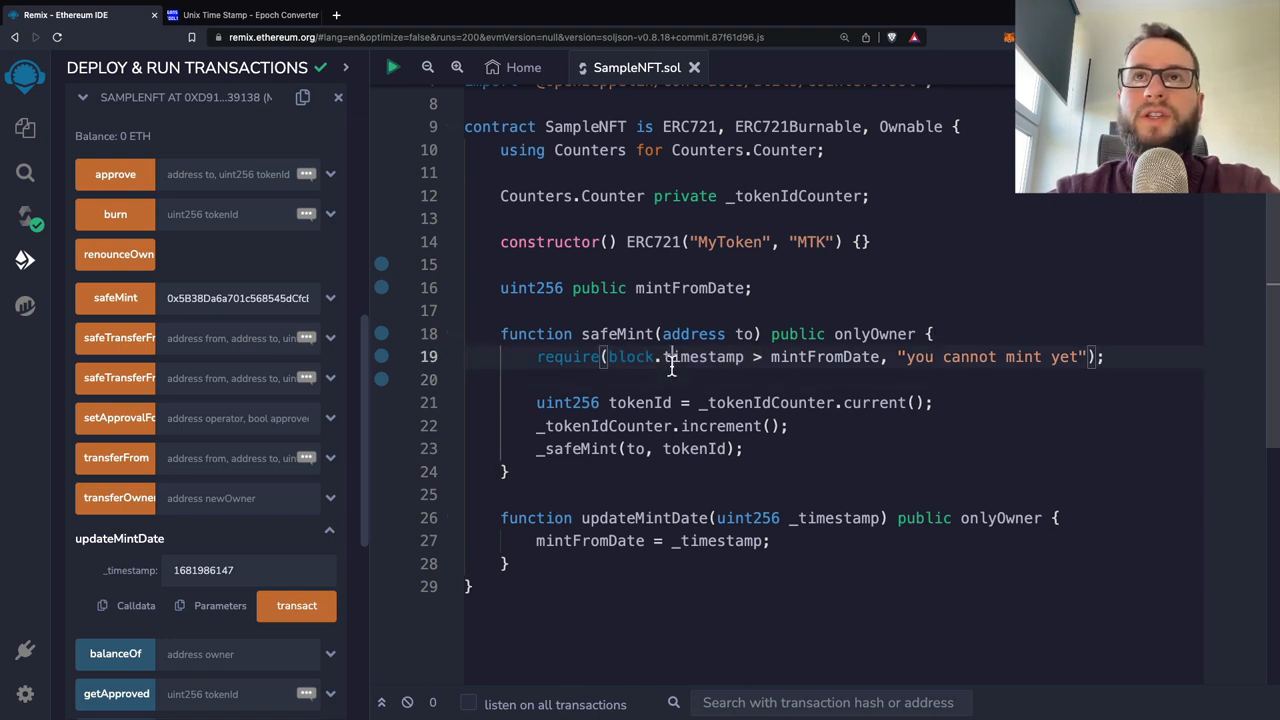
{"action": "scroll", "coordinate": [839, 381], "scroll_direction": "up", "scroll_amount": 3}
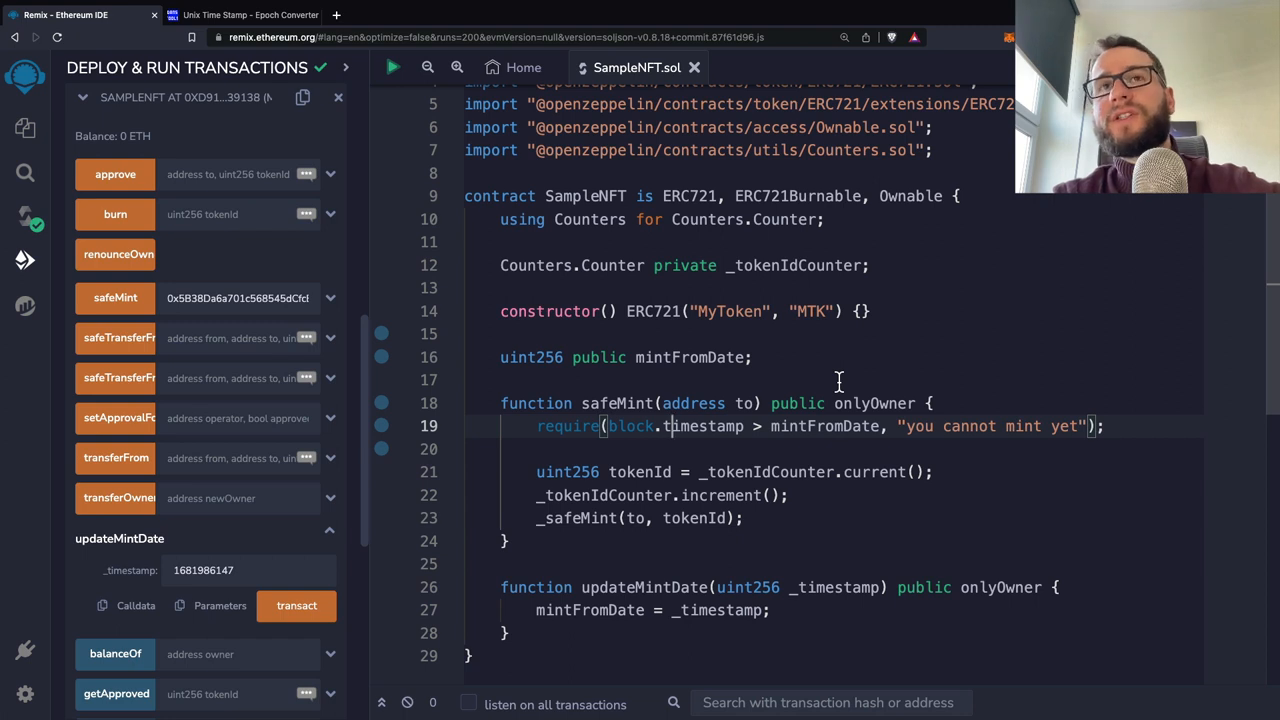
{"action": "left_click_drag", "start_coordinate": [608, 426], "coordinate": [746, 426]}
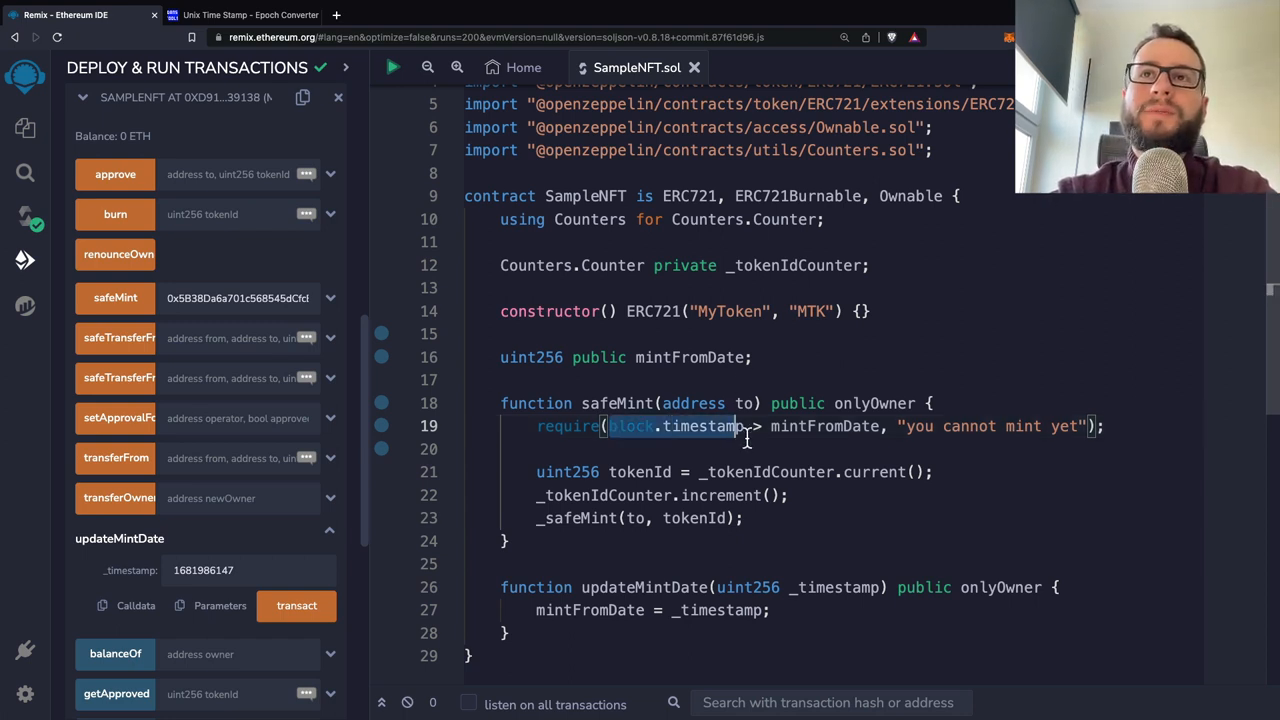
{"action": "scroll", "coordinate": [740, 530], "scroll_direction": "down", "scroll_amount": 1}
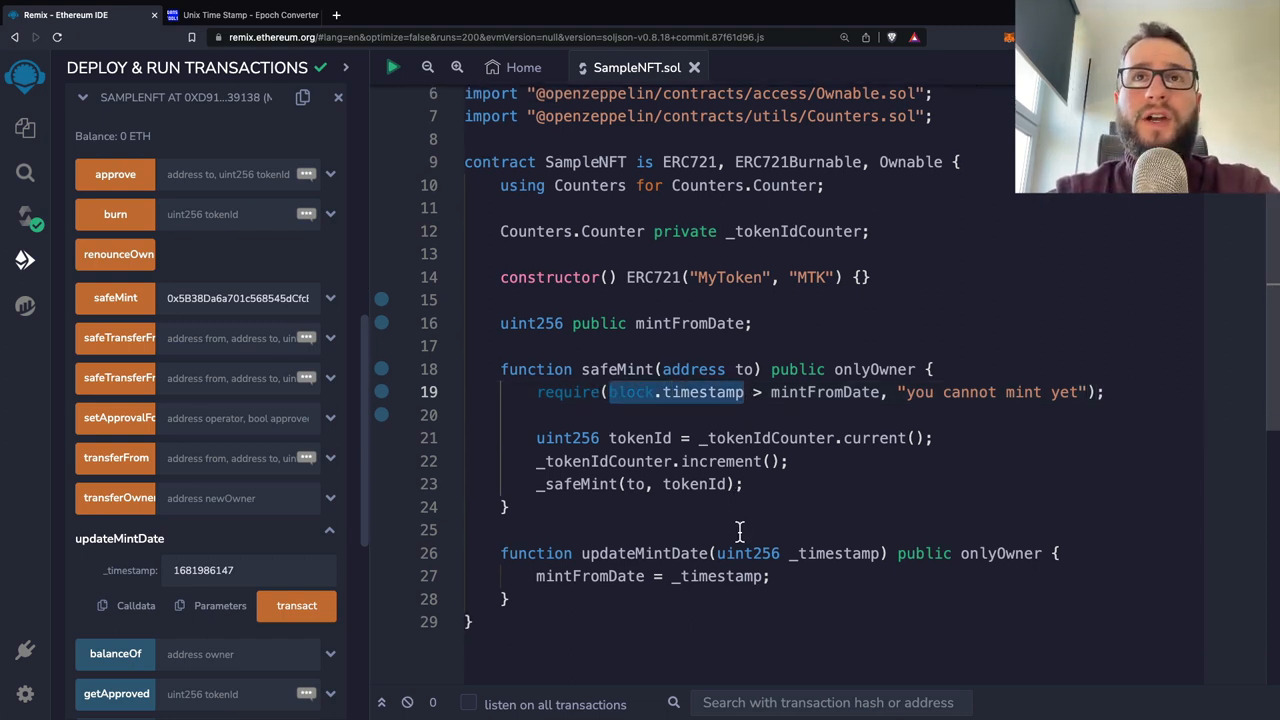
{"action": "scroll", "coordinate": [740, 530], "scroll_direction": "up", "scroll_amount": 2}
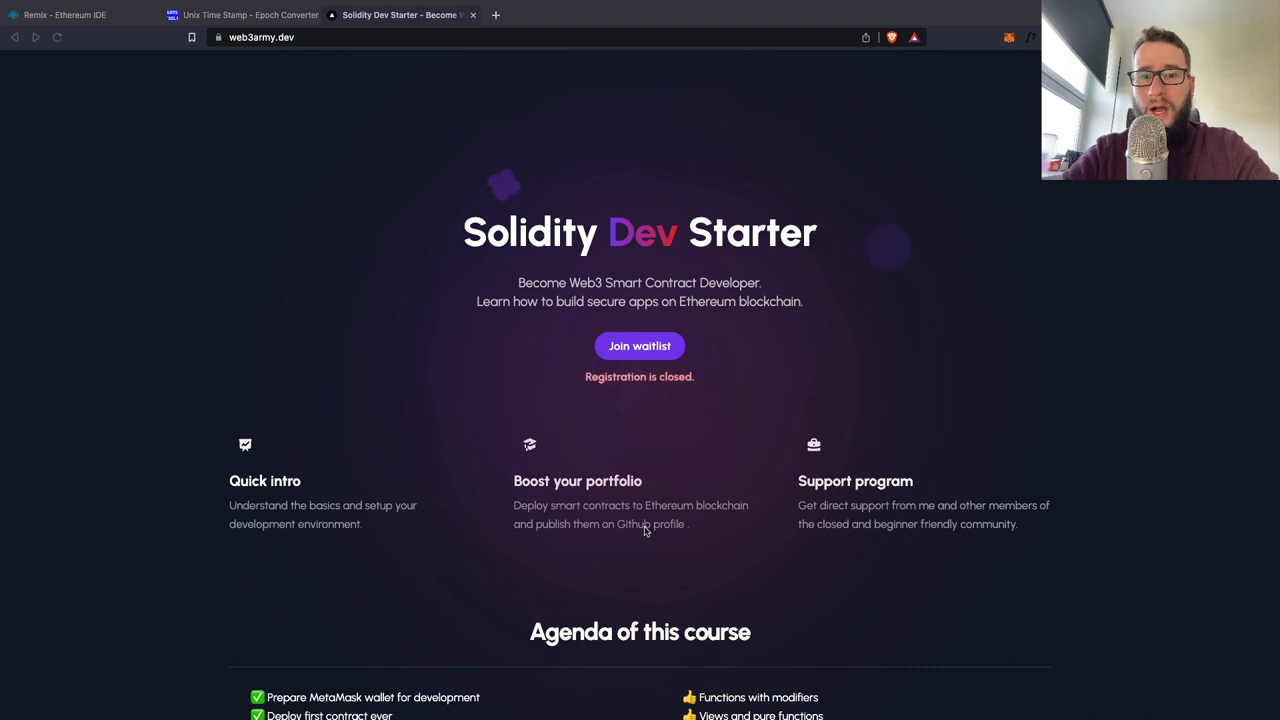
{"action": "scroll", "coordinate": [645, 530], "scroll_direction": "down", "scroll_amount": 1}
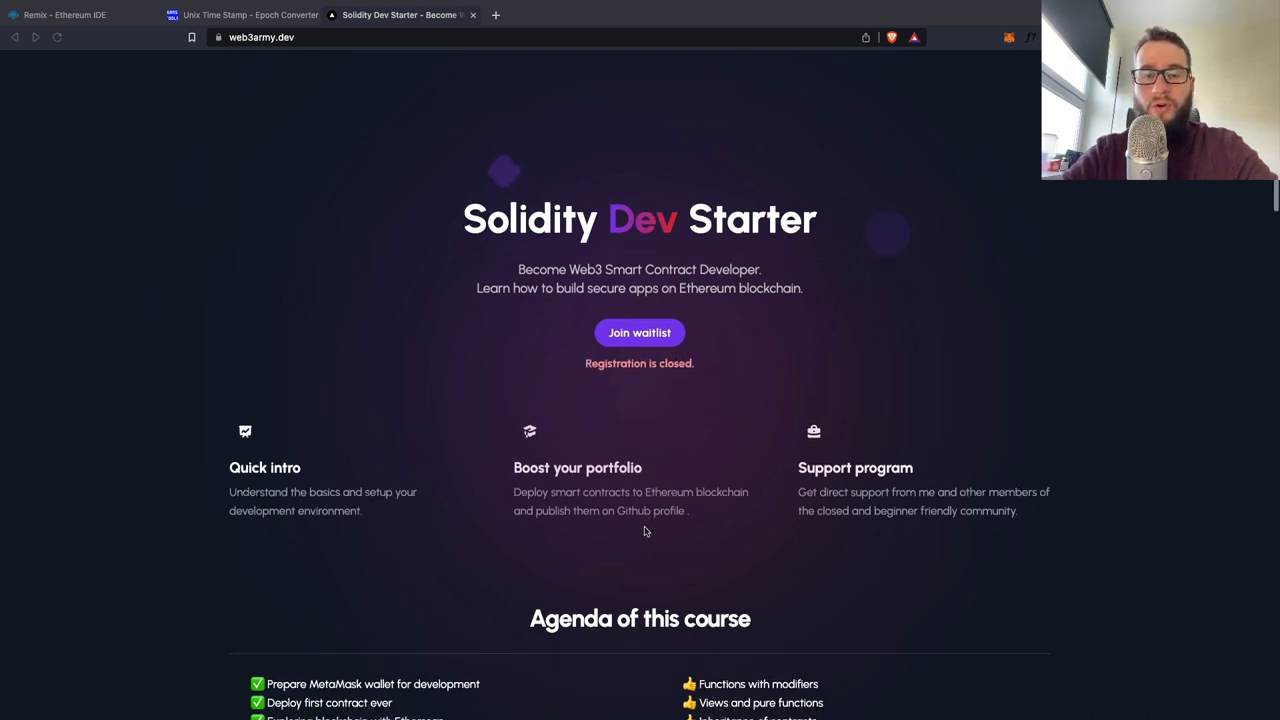
{"action": "scroll", "coordinate": [645, 530], "scroll_direction": "down", "scroll_amount": 3}
{"action": "scroll", "coordinate": [645, 530], "scroll_direction": "down", "scroll_amount": 3}
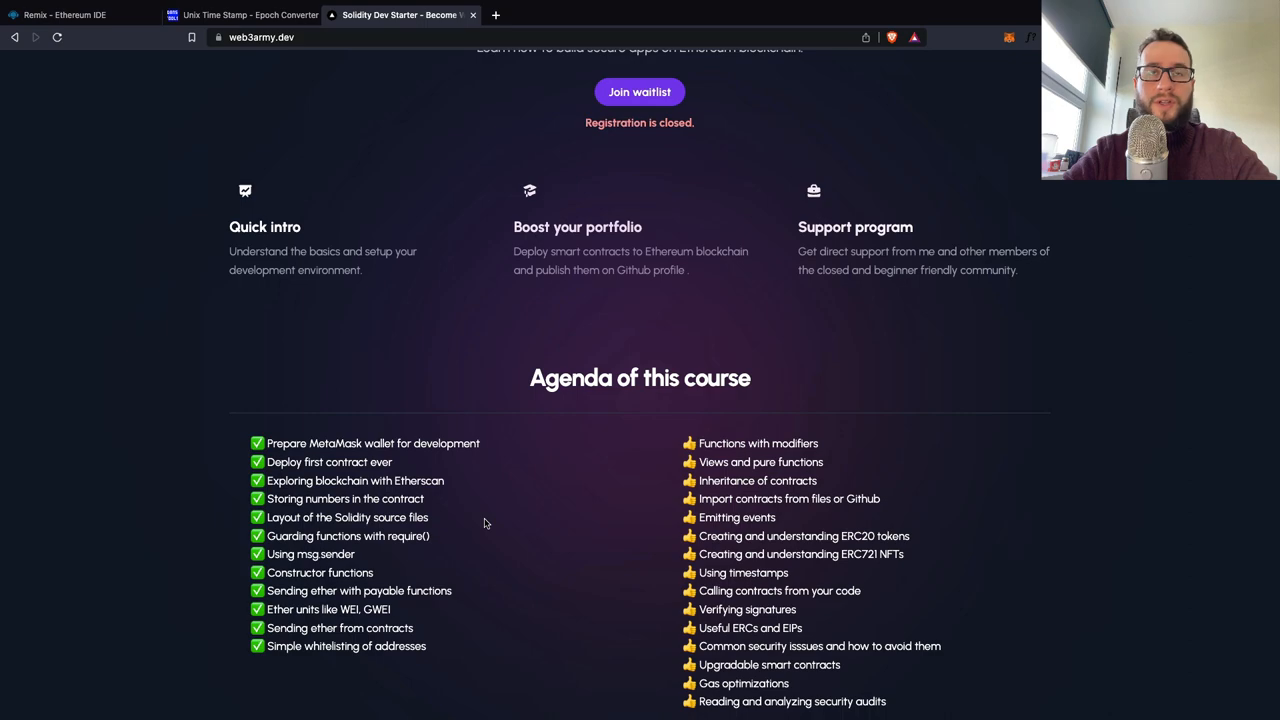
{"action": "scroll", "coordinate": [483, 522], "scroll_direction": "down", "scroll_amount": 3}
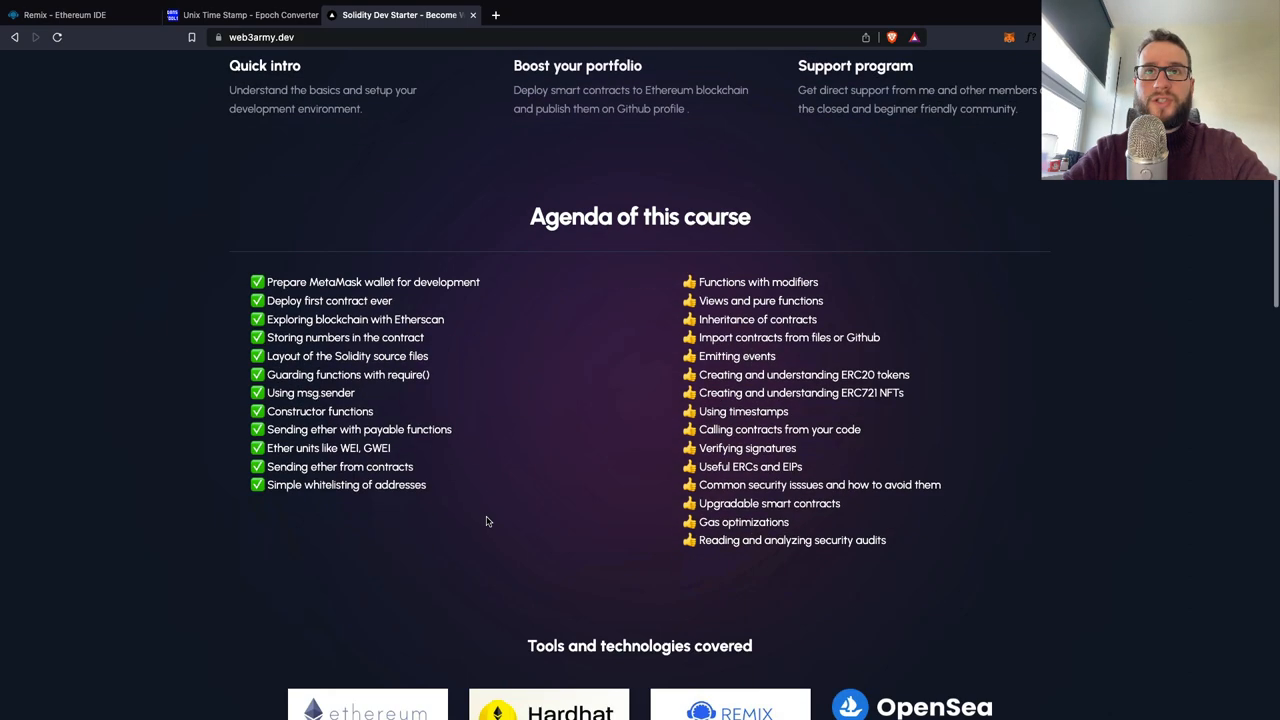
{"action": "scroll", "coordinate": [486, 520], "scroll_direction": "down", "scroll_amount": 3}
{"action": "scroll", "coordinate": [486, 520], "scroll_direction": "down", "scroll_amount": 2}
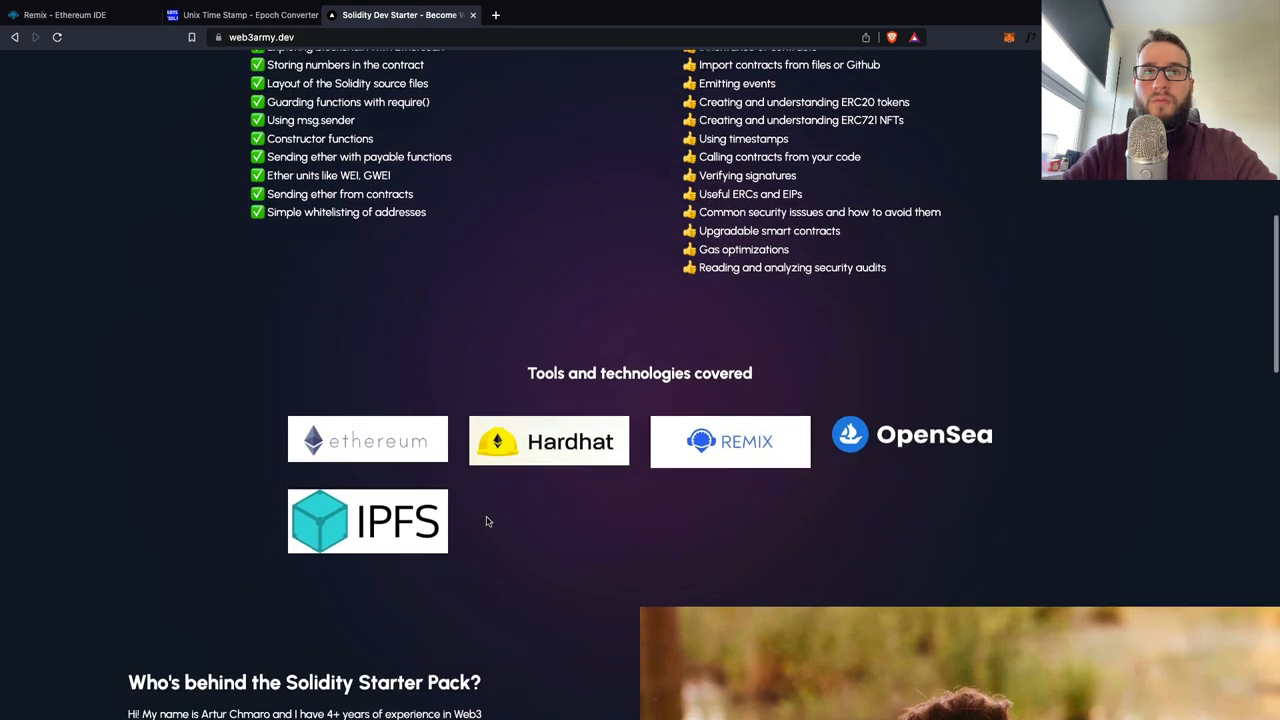
{"action": "scroll", "coordinate": [486, 520], "scroll_direction": "up", "scroll_amount": 4}
{"action": "scroll", "coordinate": [486, 520], "scroll_direction": "up", "scroll_amount": 4}
{"action": "scroll", "coordinate": [486, 520], "scroll_direction": "up", "scroll_amount": 3}
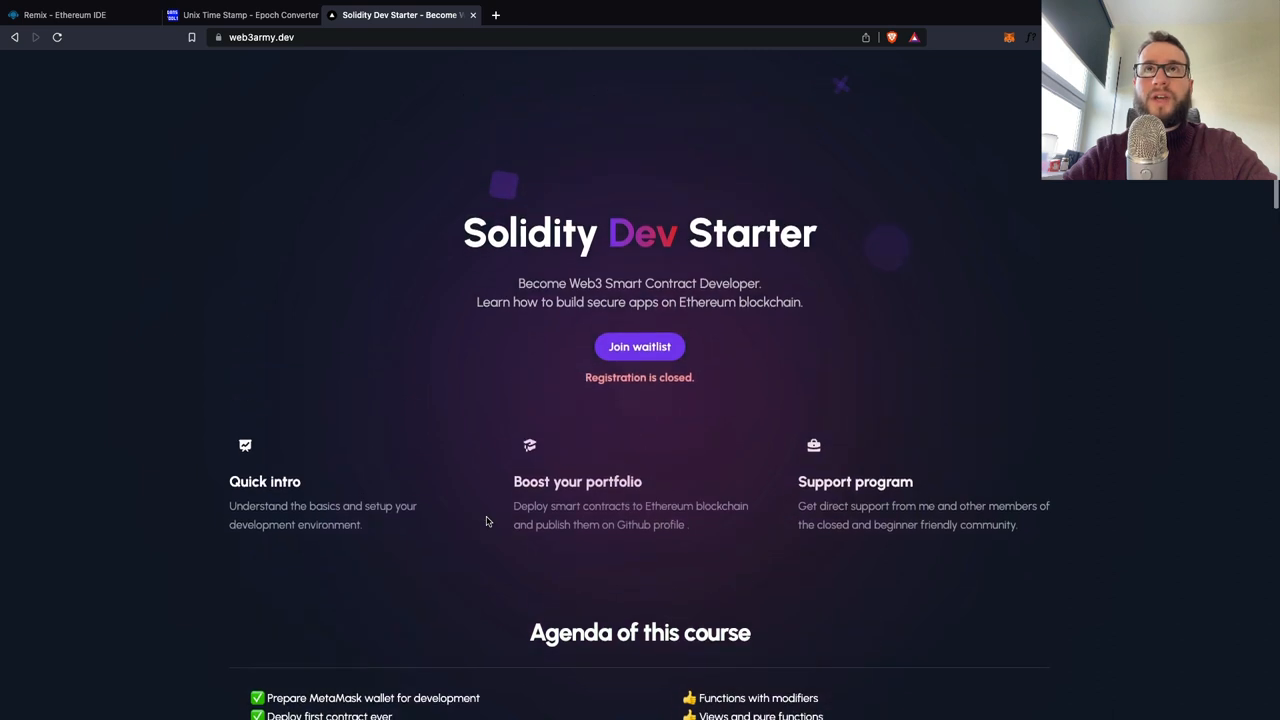